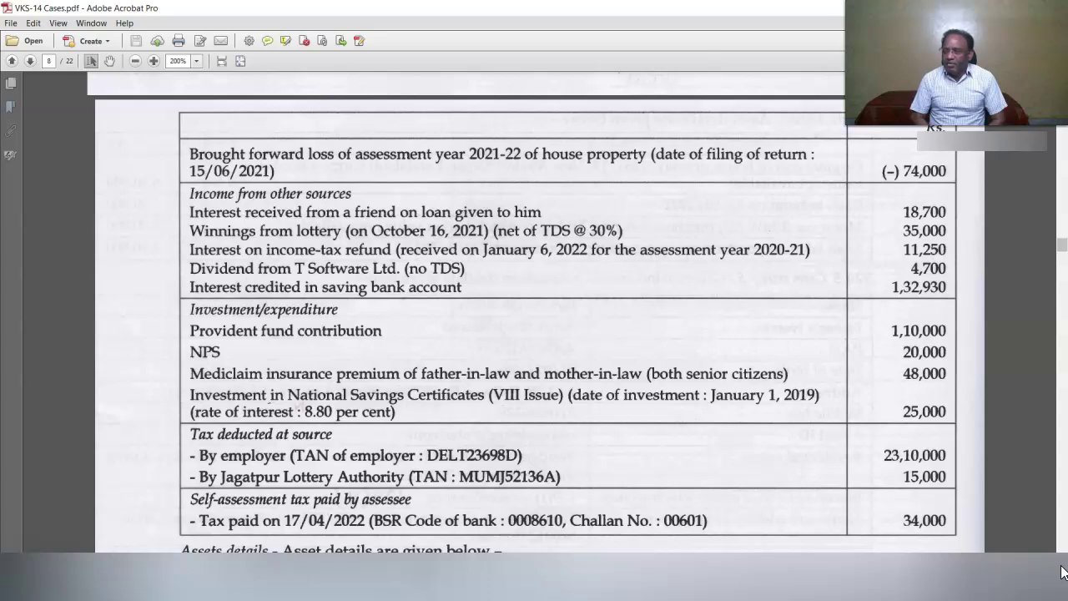
# Scroll the case study PDF down to the assets details table, past the 34,000 self-assessment tax.
pyautogui.scroll(-3, 674, 542)
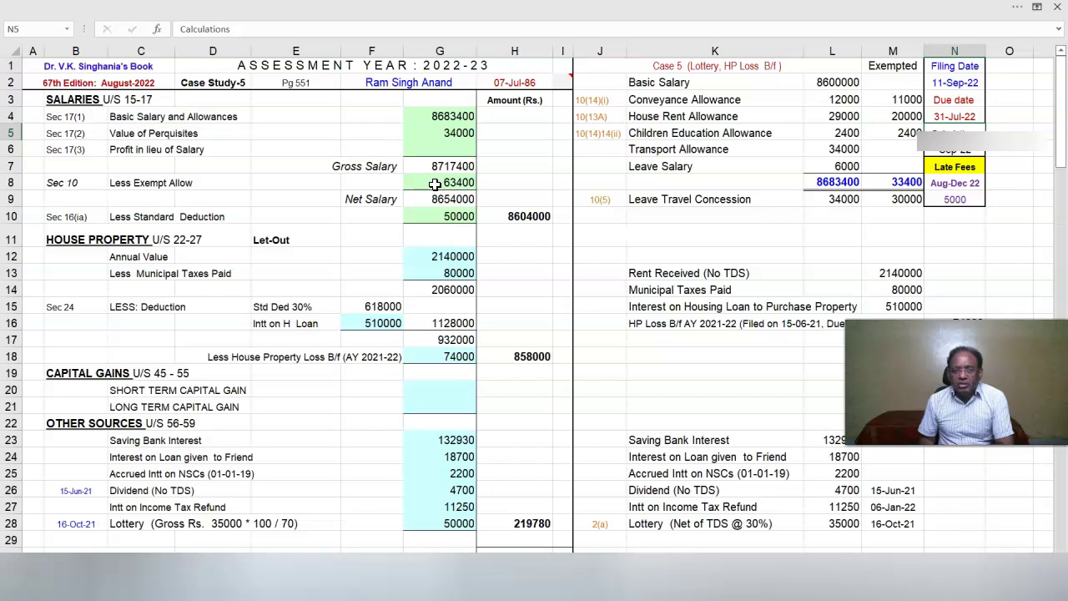
# Inspect cell G8's formula =M9+M4+M3+M5 behind the 63400 exempt allowance.
pyautogui.click(435, 183)
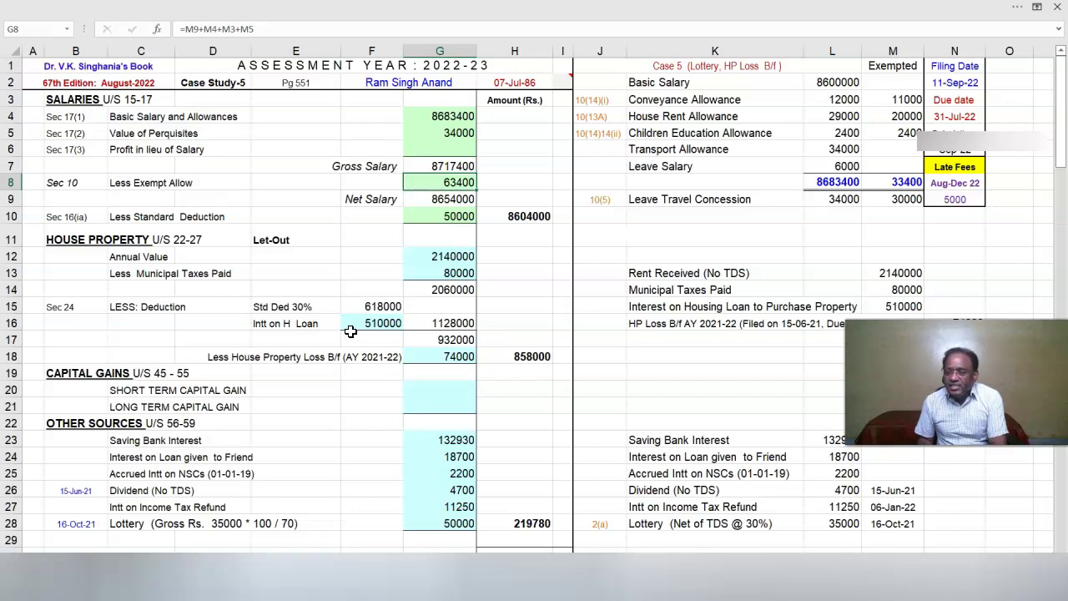
# Scroll through the rest of the income computation down to total income 9539580.
pyautogui.moveTo(920, 423); pyautogui.dragTo(920, 373)
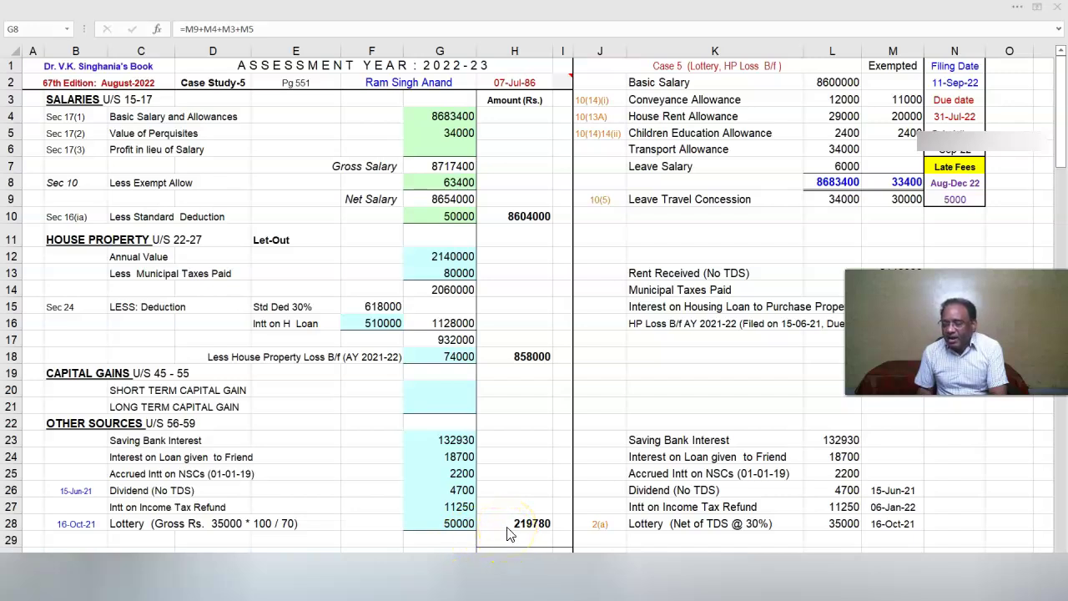
pyautogui.scroll(-5, 511, 534)
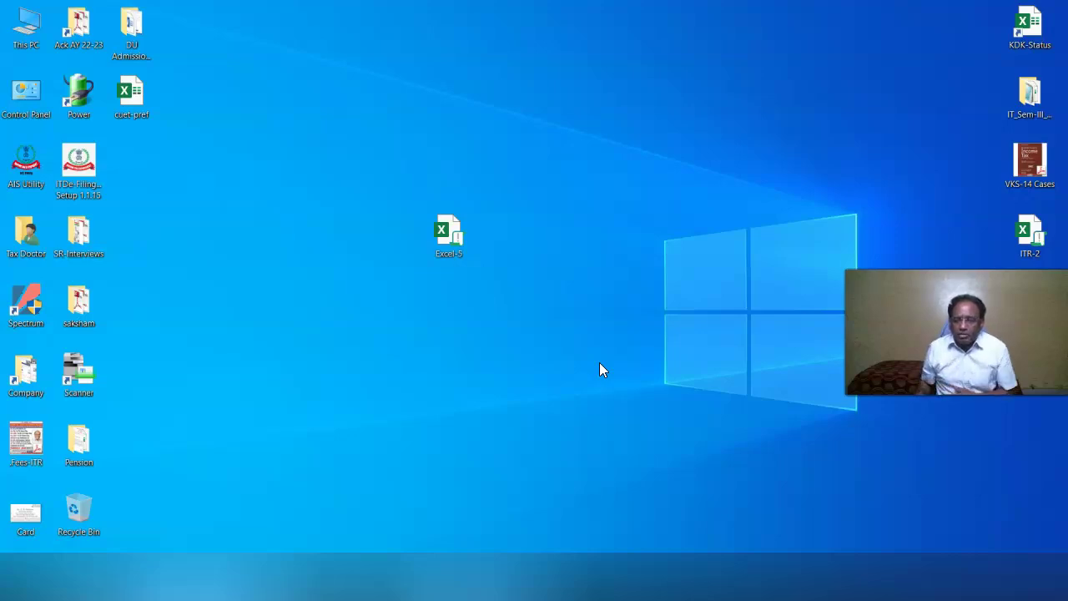
# Open the Excel-5 ITR-2 utility workbook for AY 2022-2023 from the desktop.
pyautogui.click(454, 246)
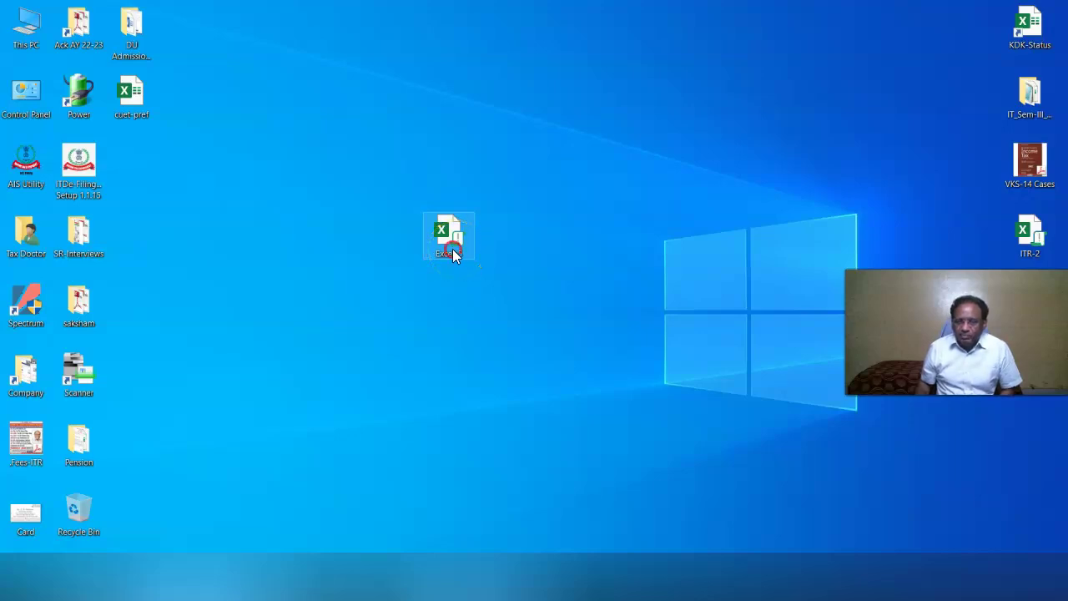
pyautogui.rightClick(452, 249)
pyautogui.click(492, 202)
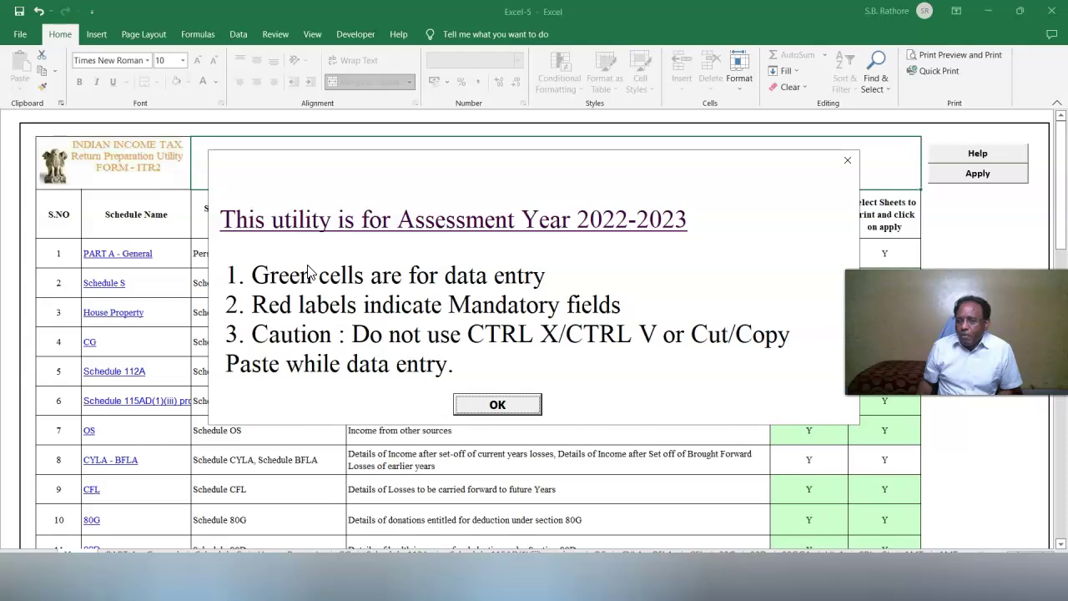
# Dismiss the assessment year notice and go to the PART A - General sheet.
pyautogui.click(473, 404)
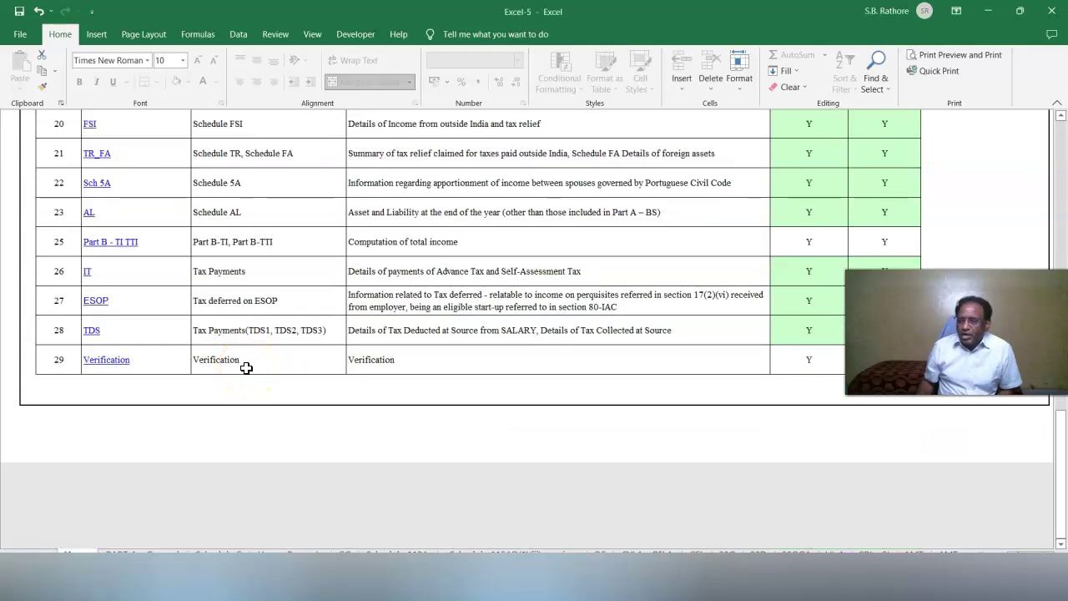
pyautogui.scroll(8, 246, 368)
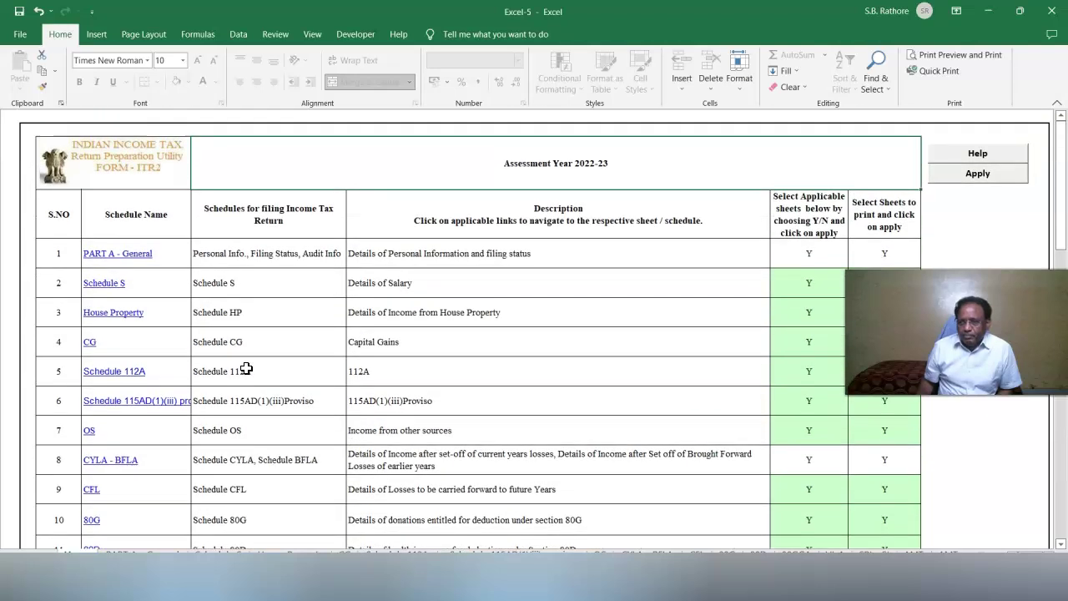
pyautogui.click(98, 256)
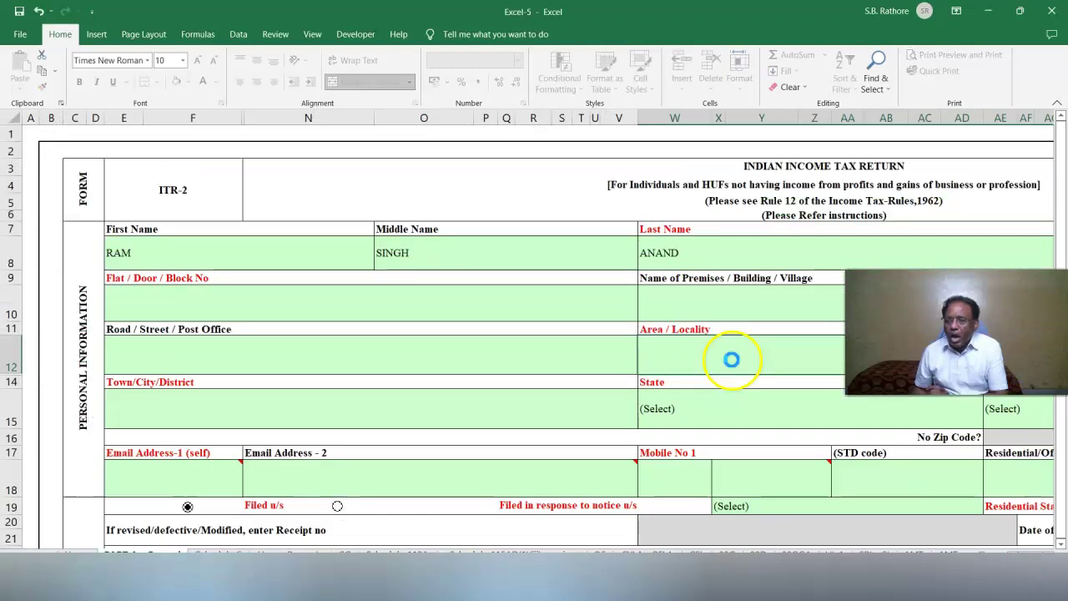
# Set the taxpayer status to I-INDIVIDUAL.
pyautogui.hscroll(5, 732, 360)
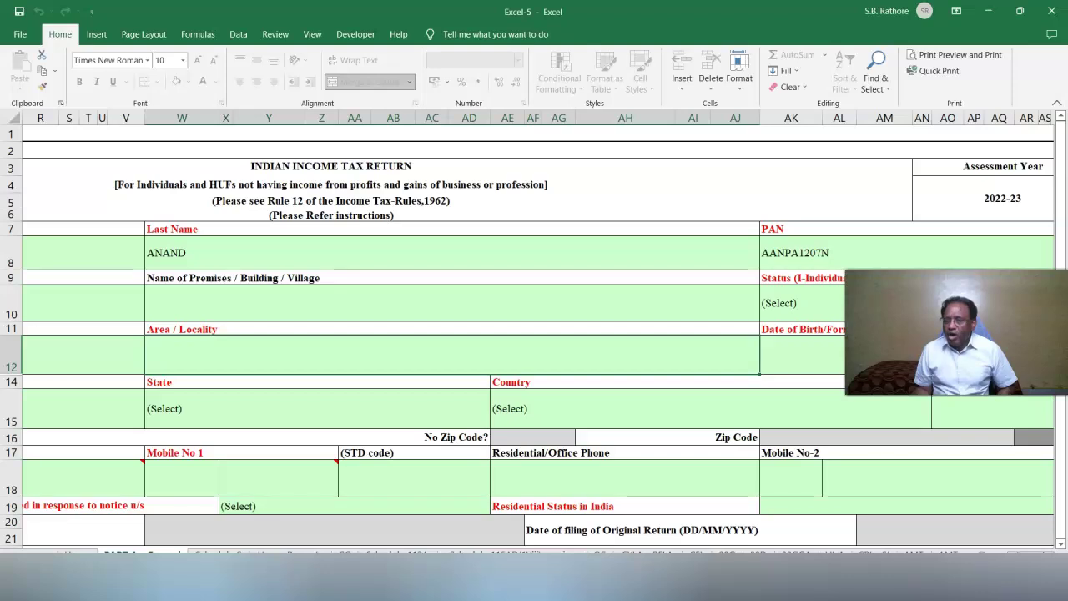
pyautogui.click(832, 293)
pyautogui.click(1042, 320)
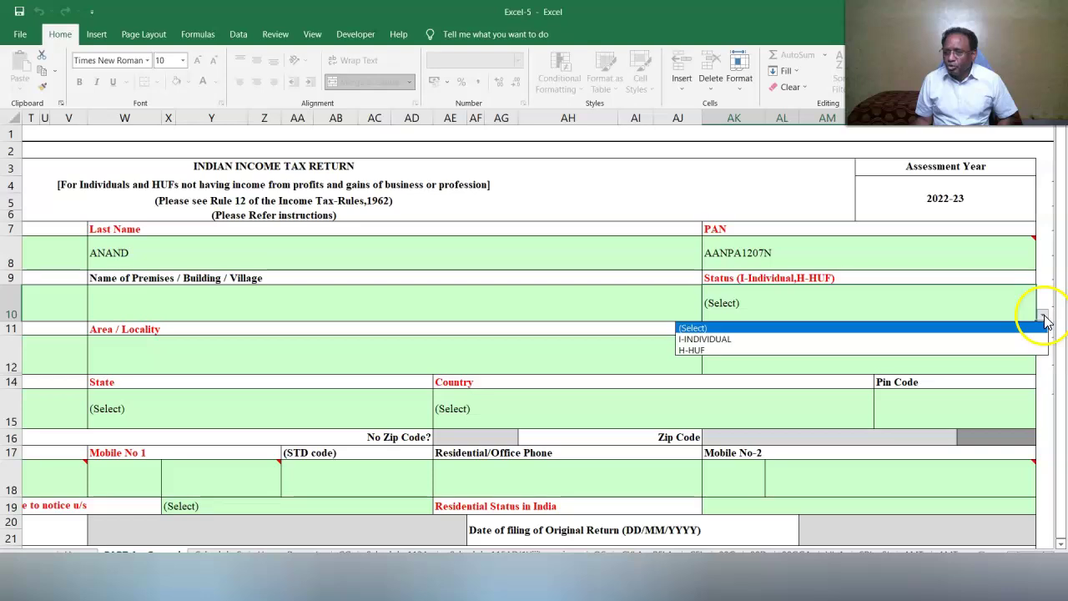
pyautogui.click(837, 337)
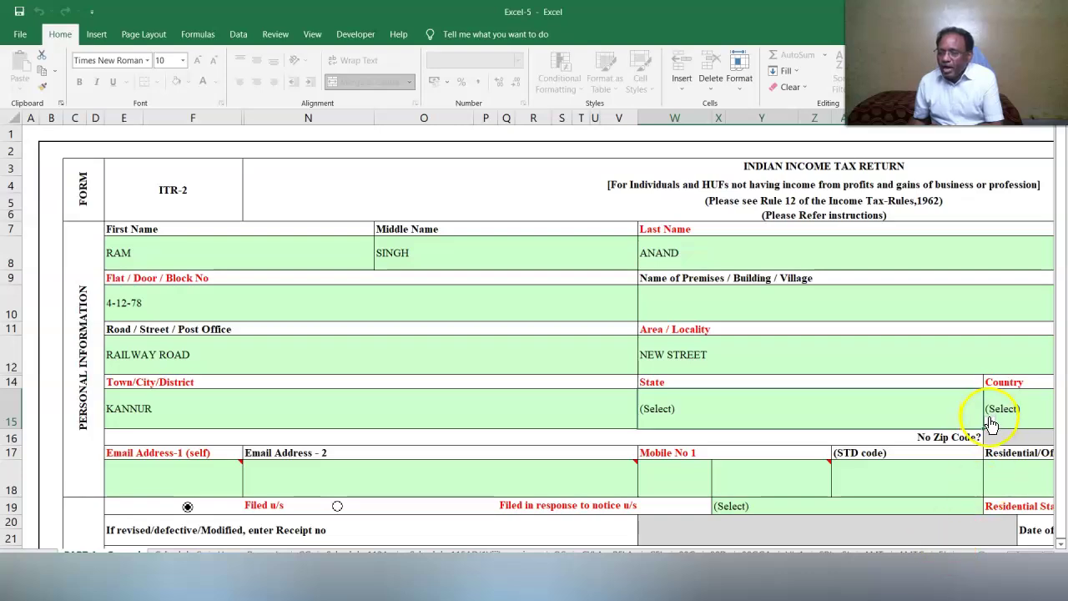
# Choose the address country and enter pin code 670003.
pyautogui.click(731, 486)
pyautogui.click(1048, 556)
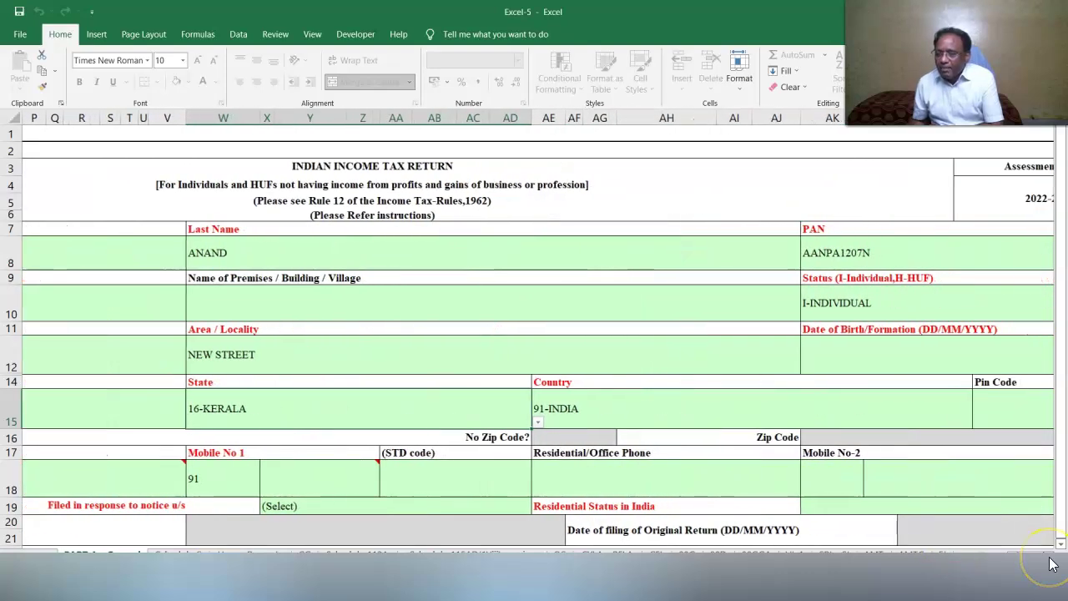
pyautogui.click(1049, 558)
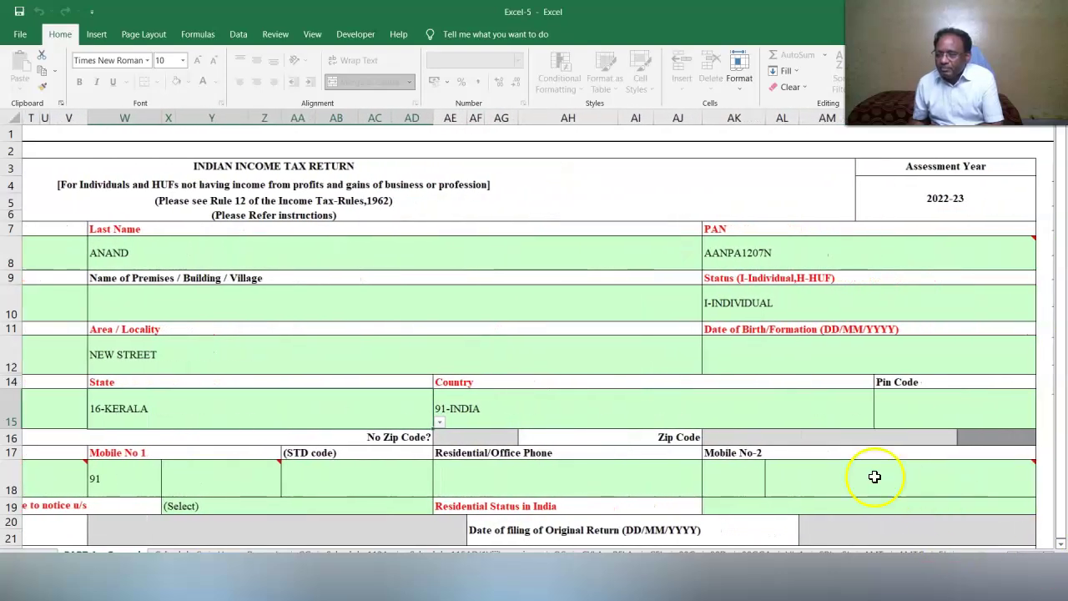
pyautogui.click(916, 412)
pyautogui.write('670003')
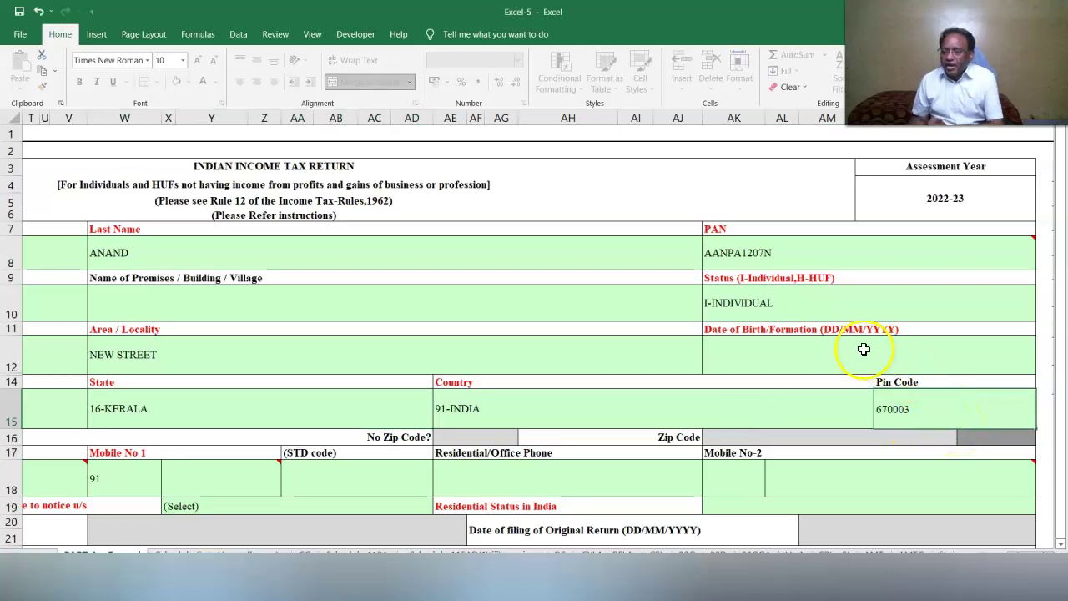
pyautogui.click(861, 352)
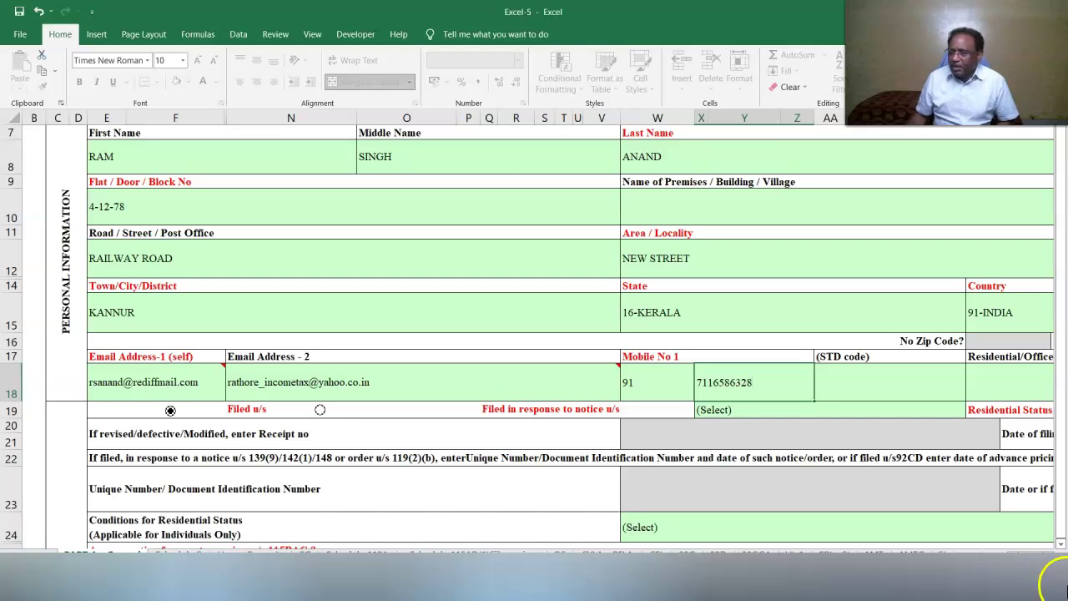
# Enter the second mobile number and set the filing section to 139(4)- After due date.
pyautogui.hscroll(5, 840, 442)
pyautogui.click(788, 371)
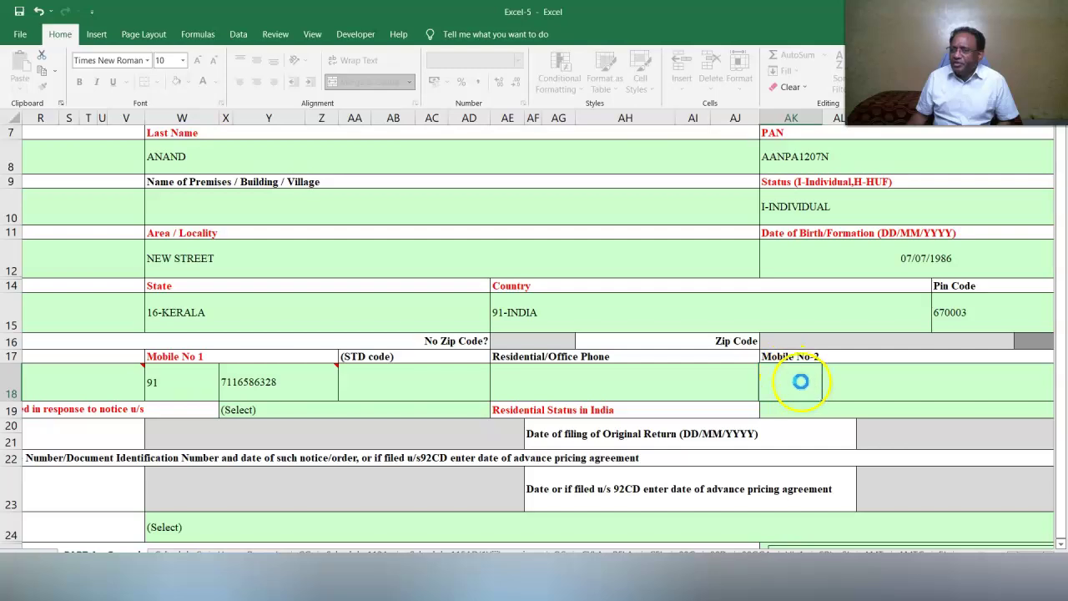
pyautogui.write('91')
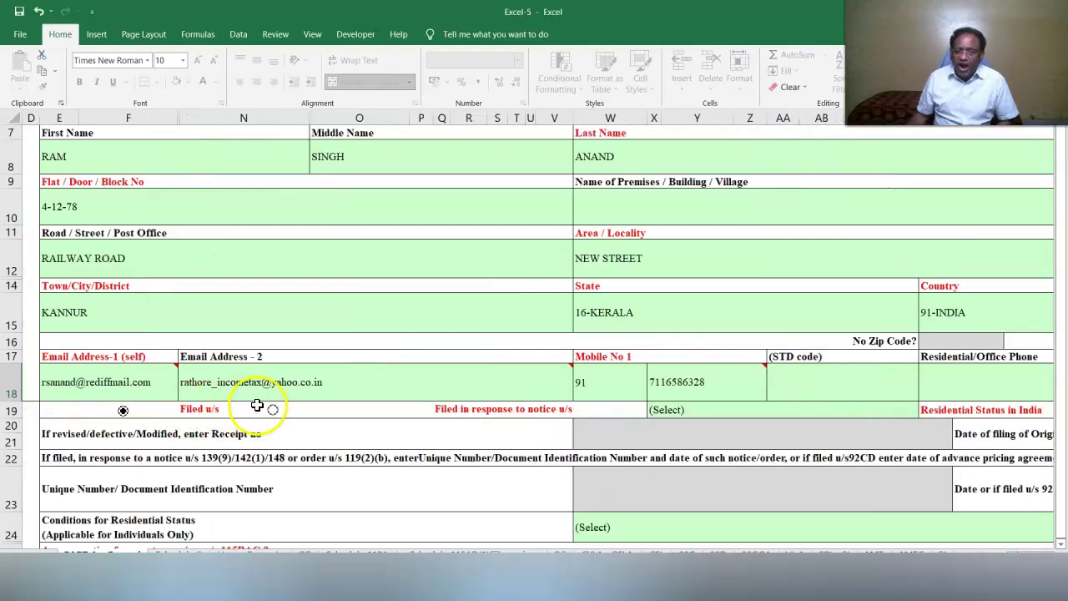
pyautogui.click(699, 412)
pyautogui.click(924, 410)
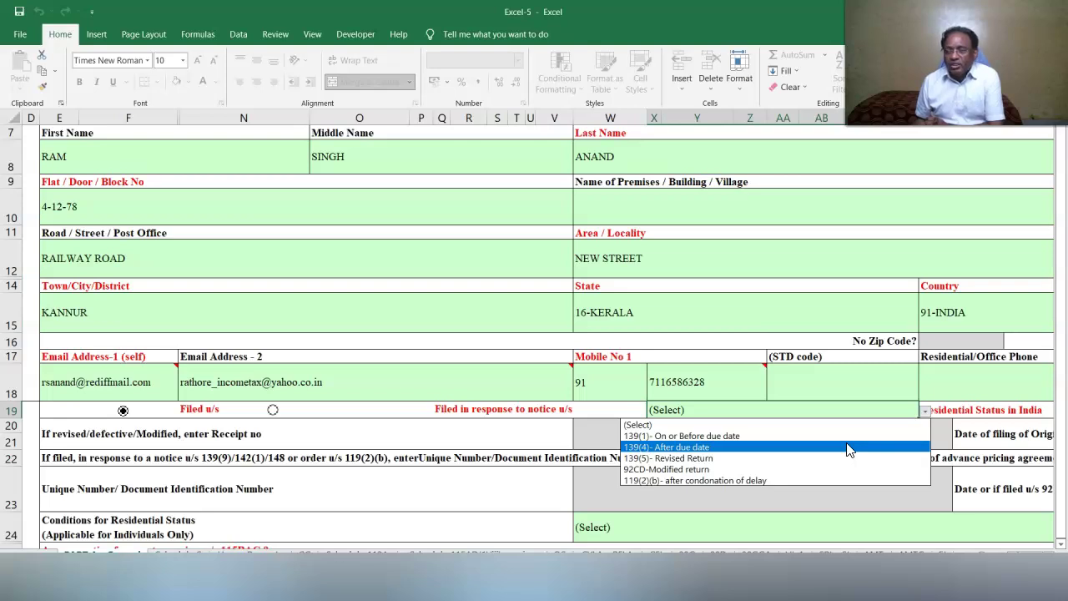
pyautogui.click(846, 449)
pyautogui.press('Tab')
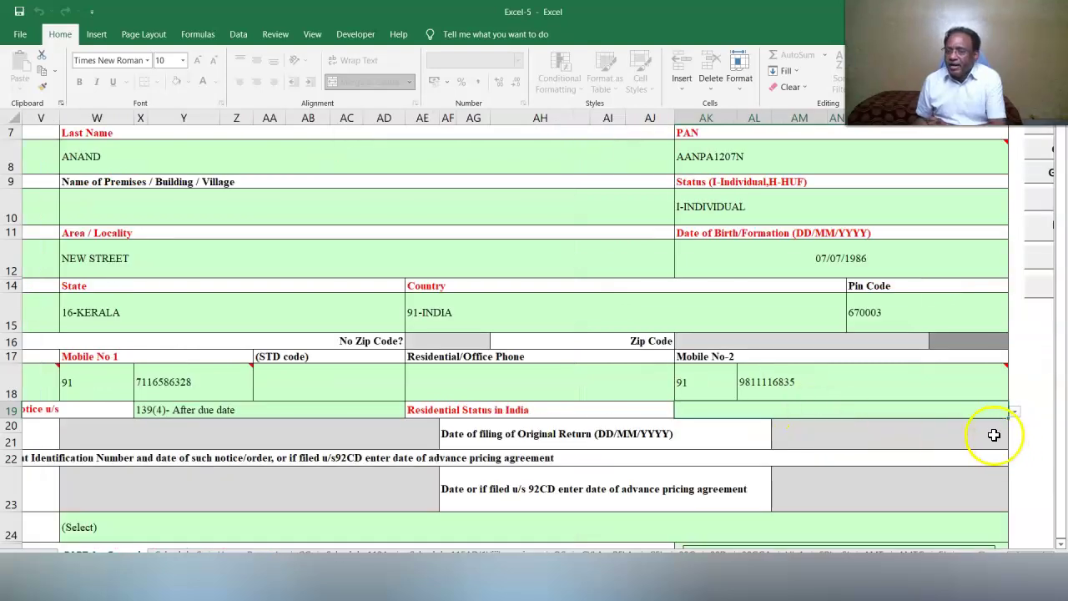
# Set residential status to RES - Resident with the 182-days section 6(1)(a) condition.
pyautogui.click(1015, 414)
pyautogui.click(877, 435)
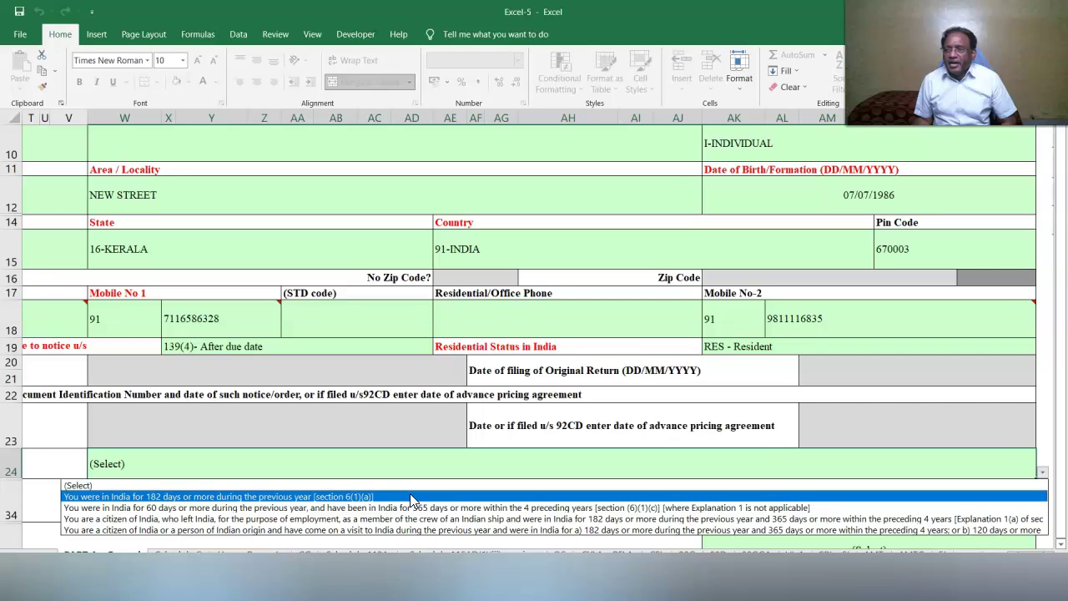
pyautogui.click(410, 496)
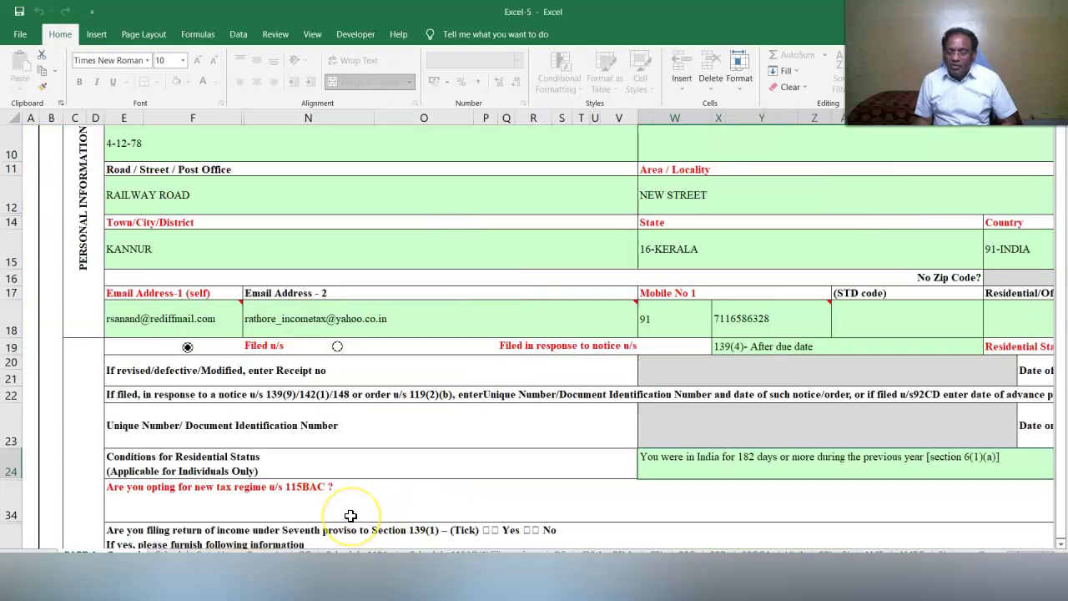
pyautogui.click(1053, 564)
pyautogui.hscroll(5, 1051, 564)
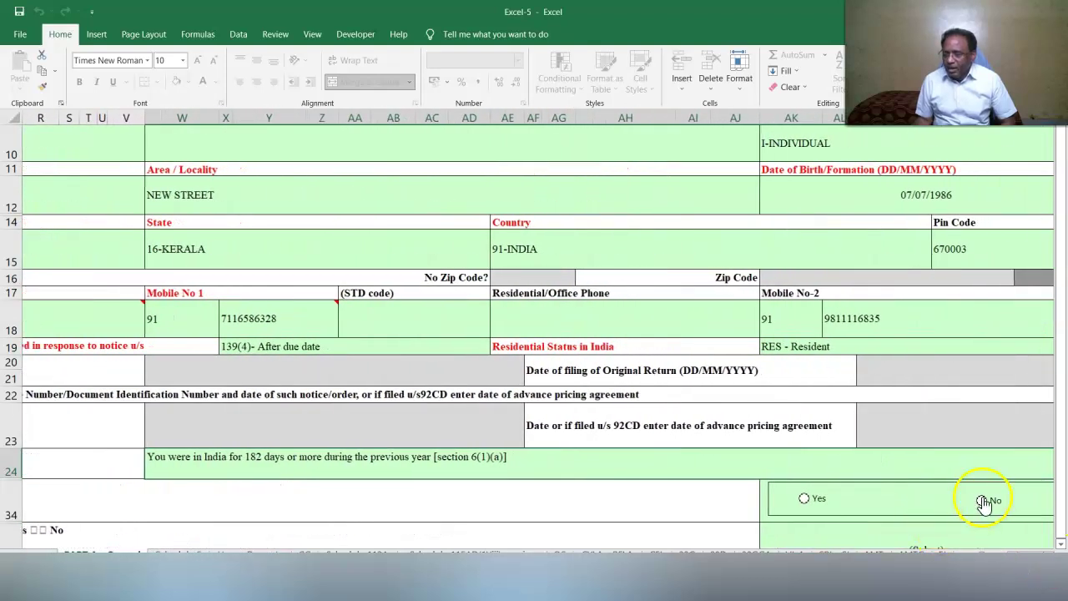
# Answer No to the 115BAC new tax regime question, confirming, and No to the seventh-proviso question.
pyautogui.click(982, 502)
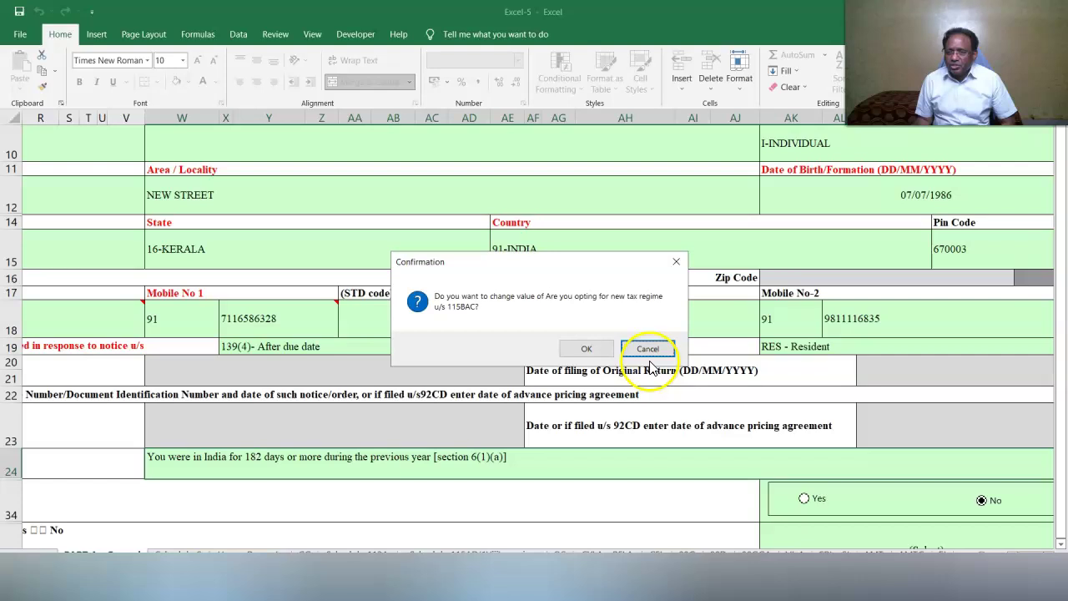
pyautogui.click(586, 348)
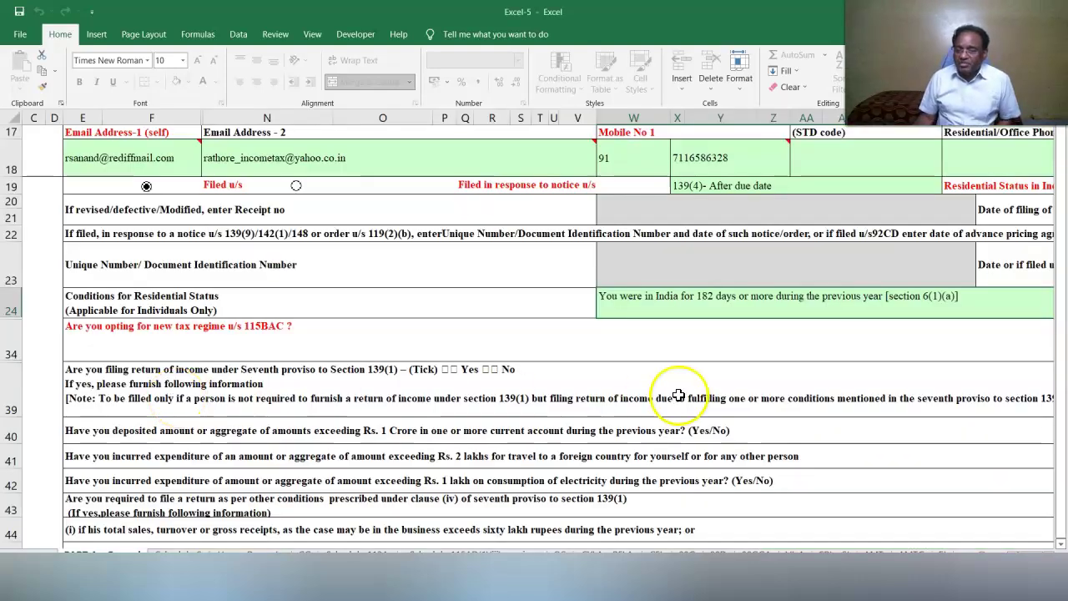
pyautogui.hscroll(5, 835, 400)
pyautogui.click(976, 410)
pyautogui.click(717, 445)
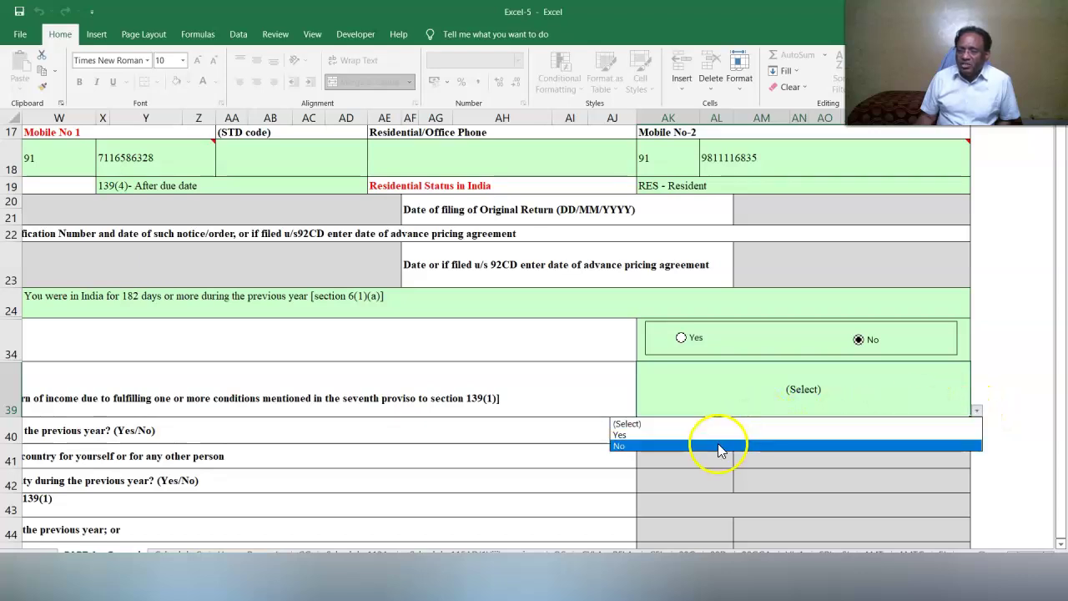
pyautogui.click(81, 285)
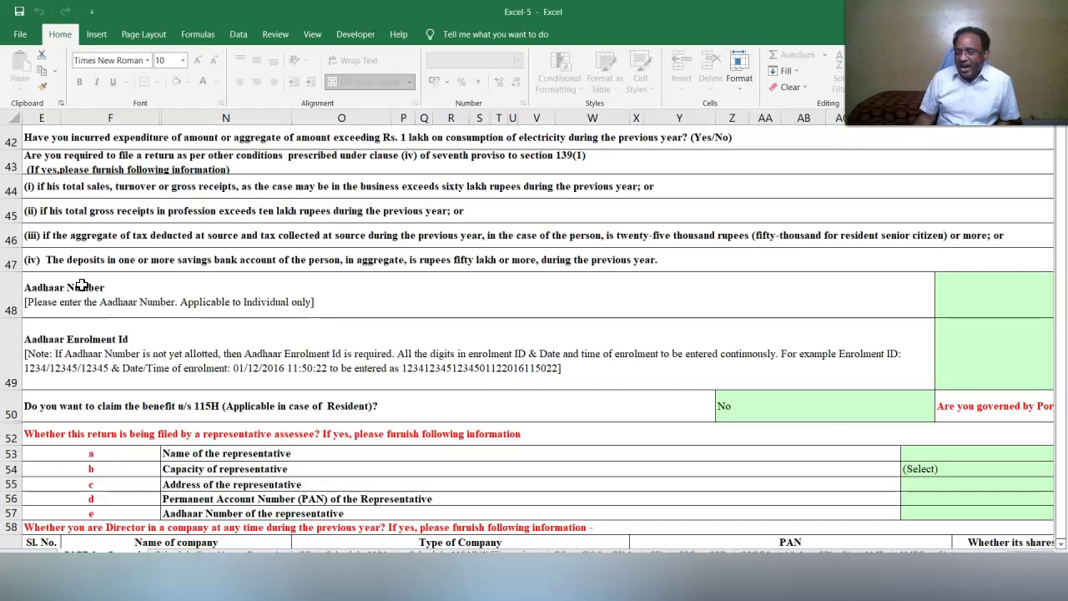
# Enter the taxpayer's Aadhaar enrolment ID in row 49.
pyautogui.hscroll(6, 1053, 559)
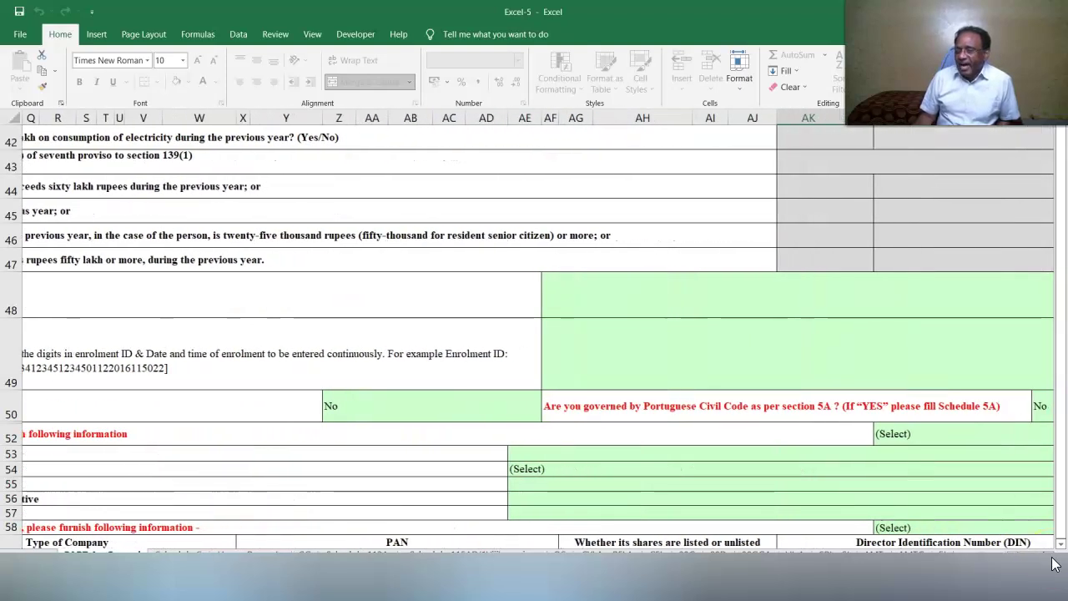
pyautogui.hscroll(2, 1053, 559)
pyautogui.click(610, 367)
pyautogui.write('1234567')
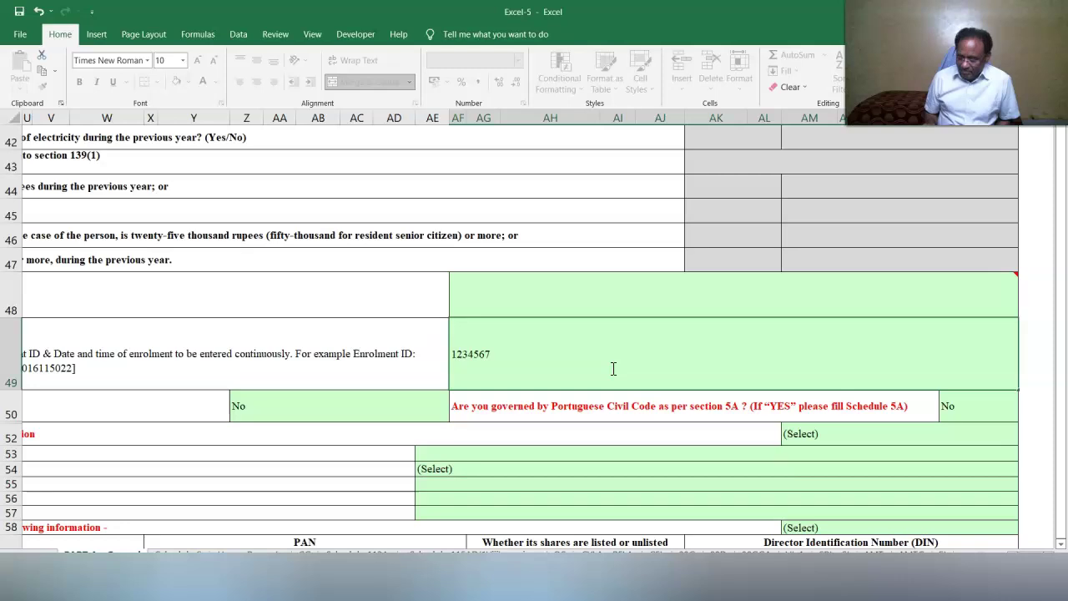
pyautogui.write('1234567')
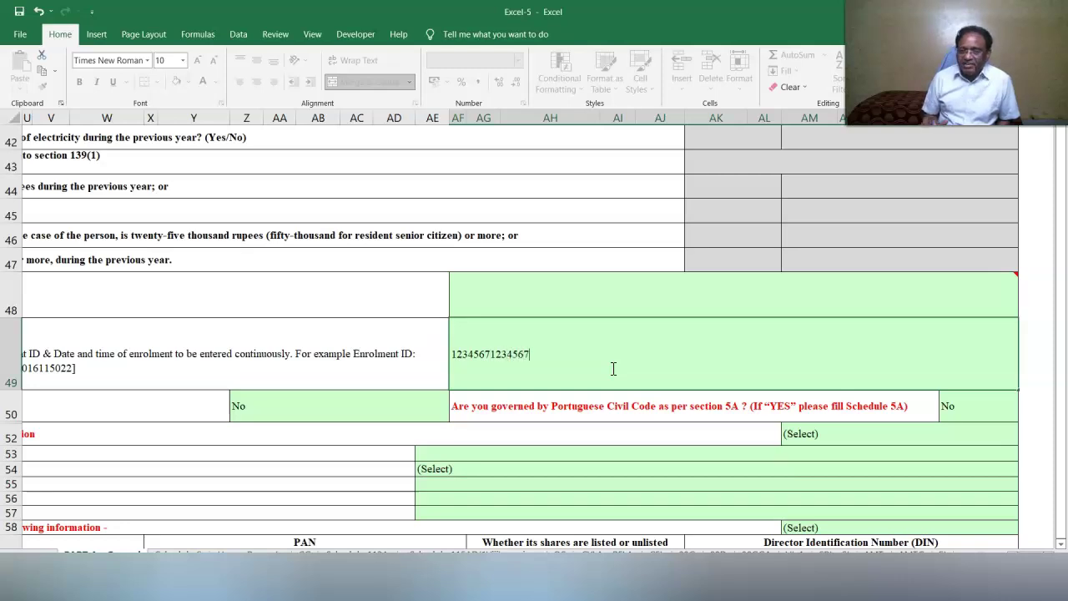
pyautogui.write('123')
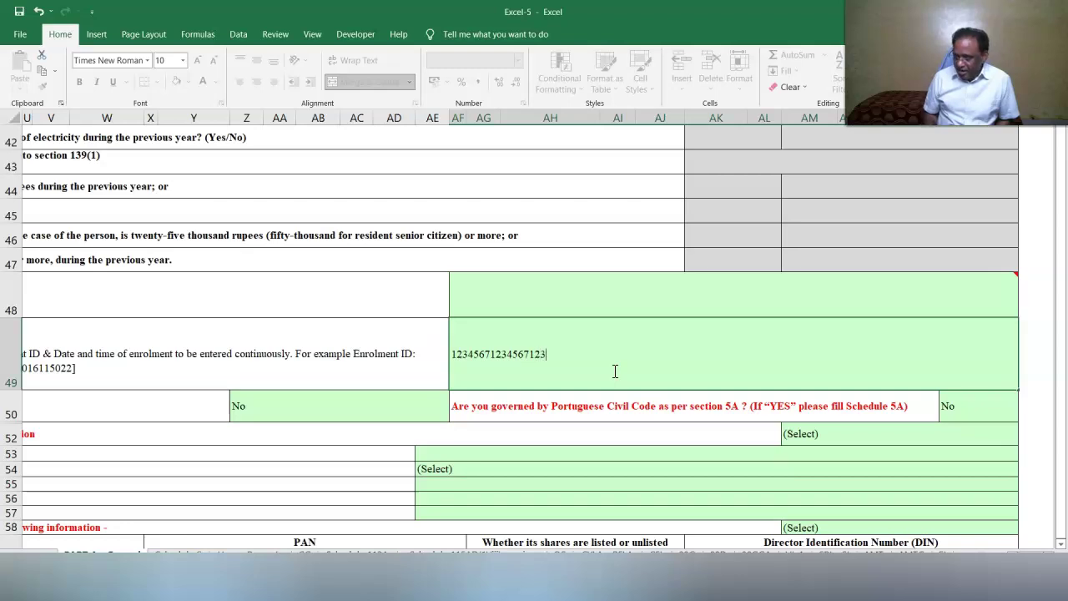
pyautogui.write('456')
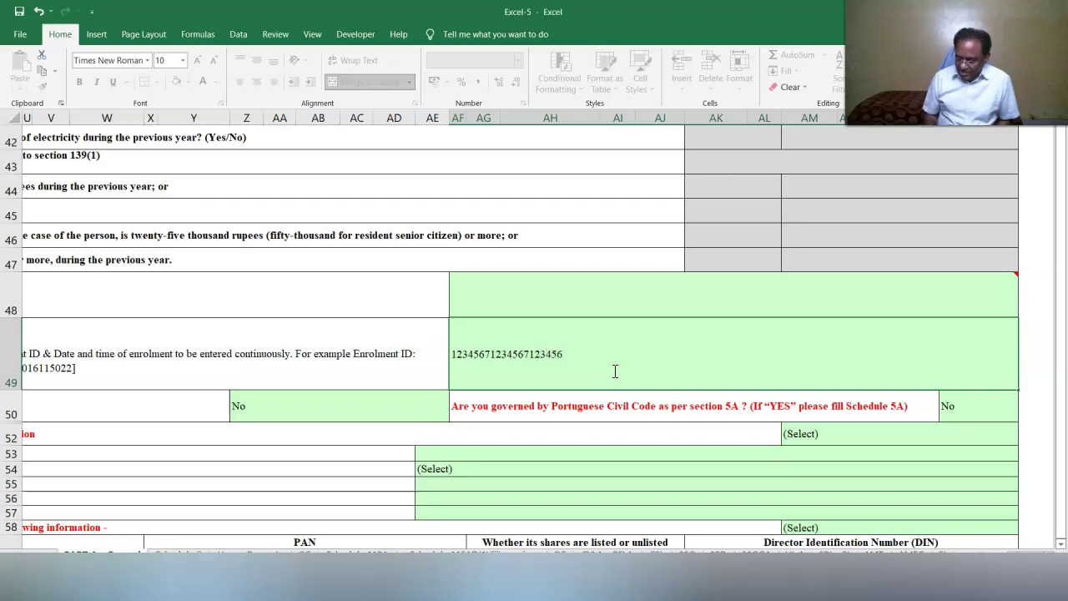
pyautogui.write('71')
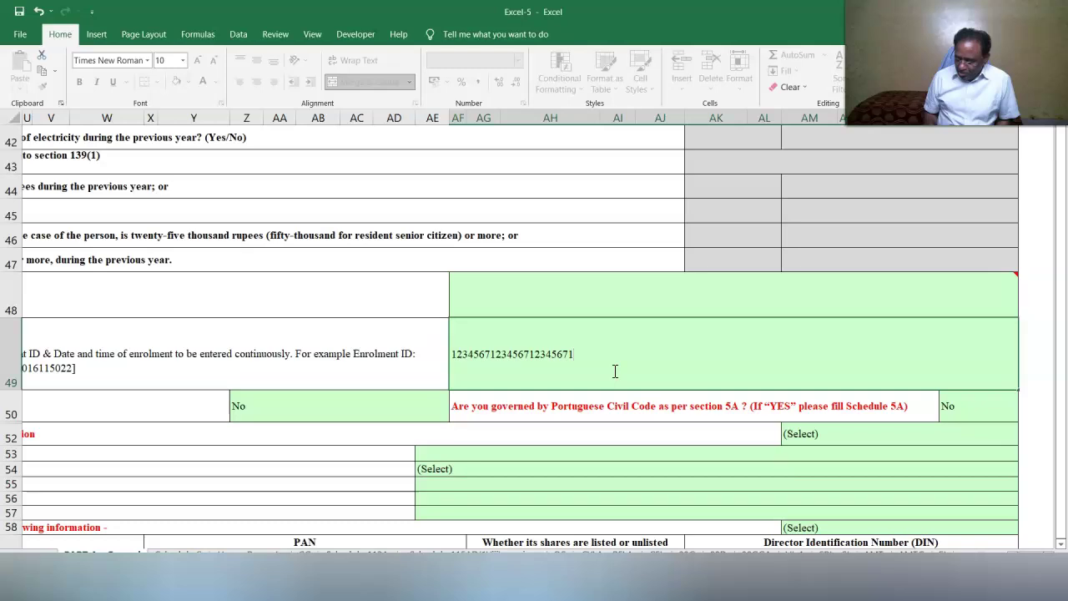
pyautogui.write('234567')
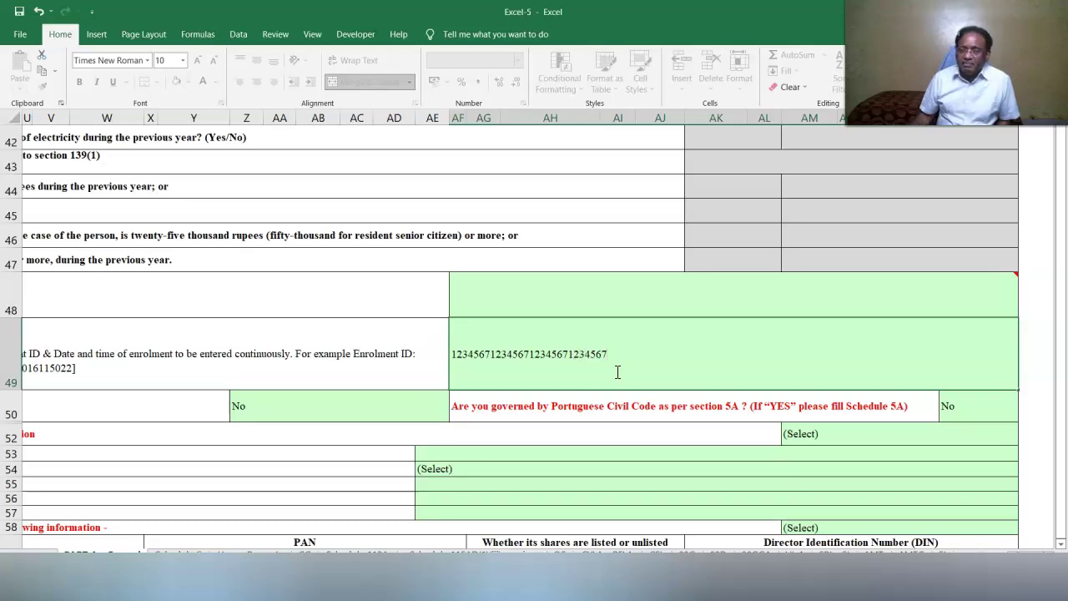
pyautogui.click(746, 476)
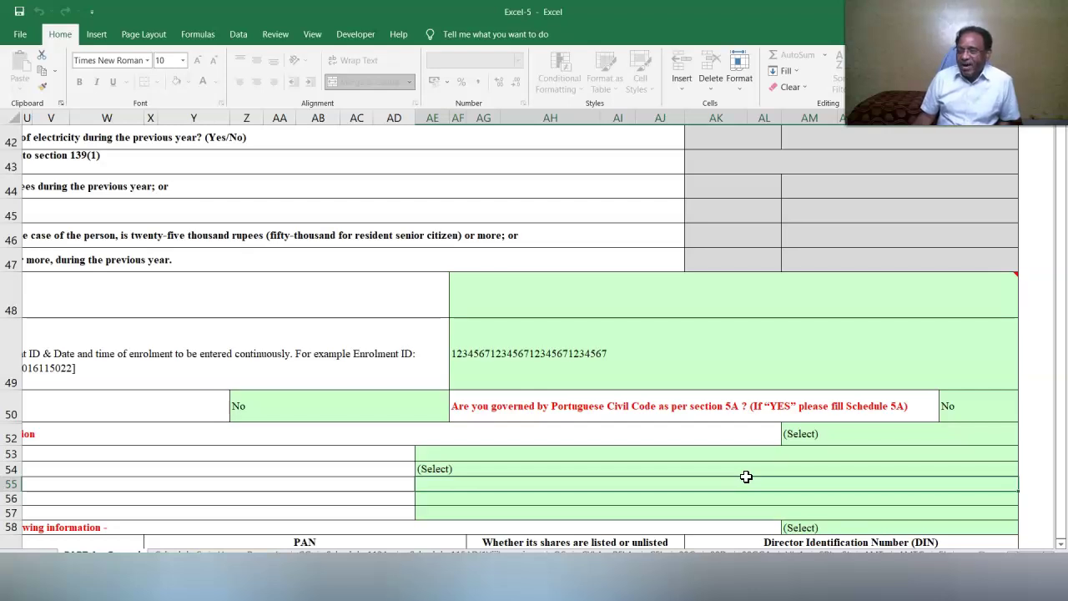
# Answer No to the representative assessee, company director and row 68 shareholding questions.
pyautogui.click(177, 405)
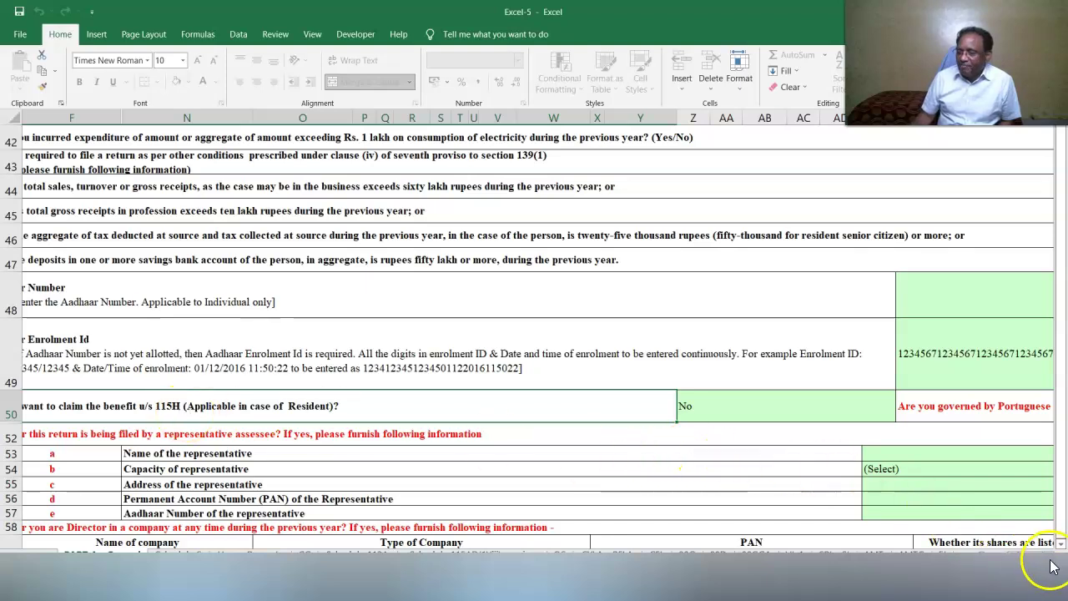
pyautogui.hscroll(3, 1053, 575)
pyautogui.hscroll(2, 1049, 564)
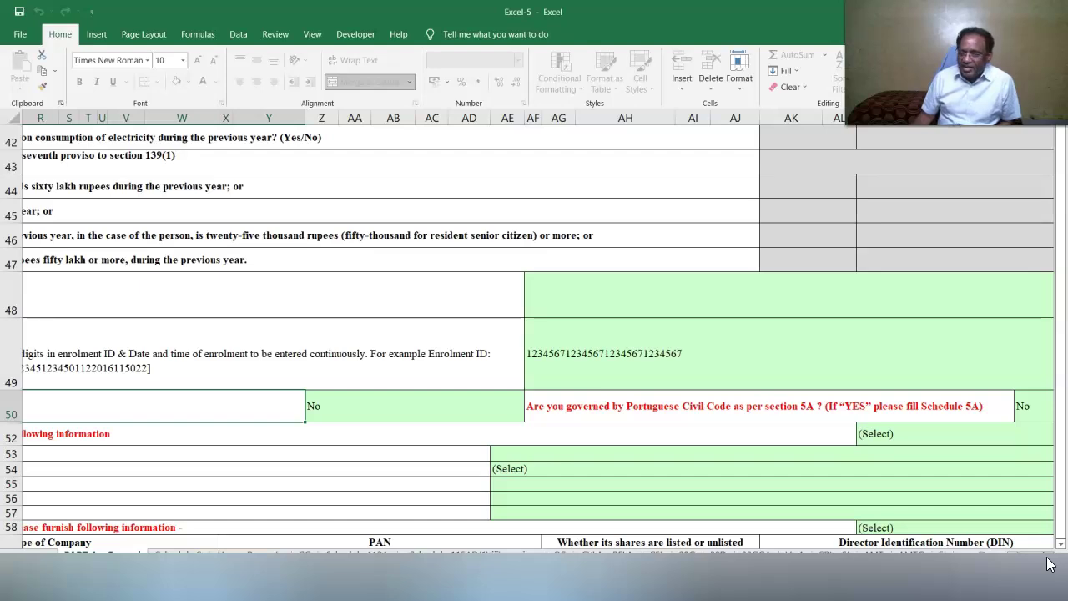
pyautogui.hscroll(-5, 1050, 564)
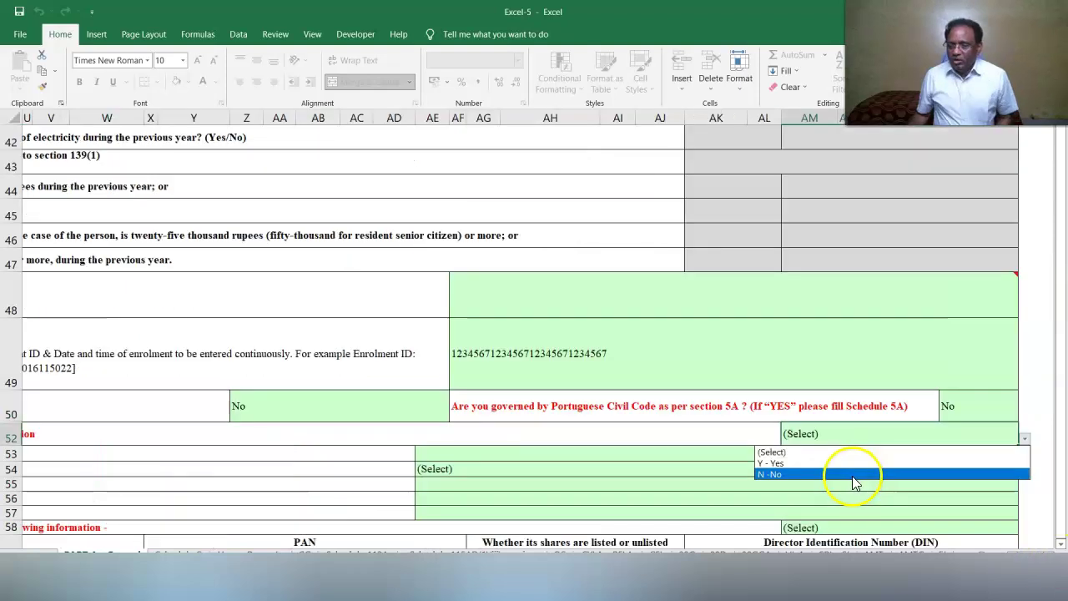
pyautogui.click(853, 474)
pyautogui.scroll(-2, 1025, 386)
pyautogui.click(1025, 381)
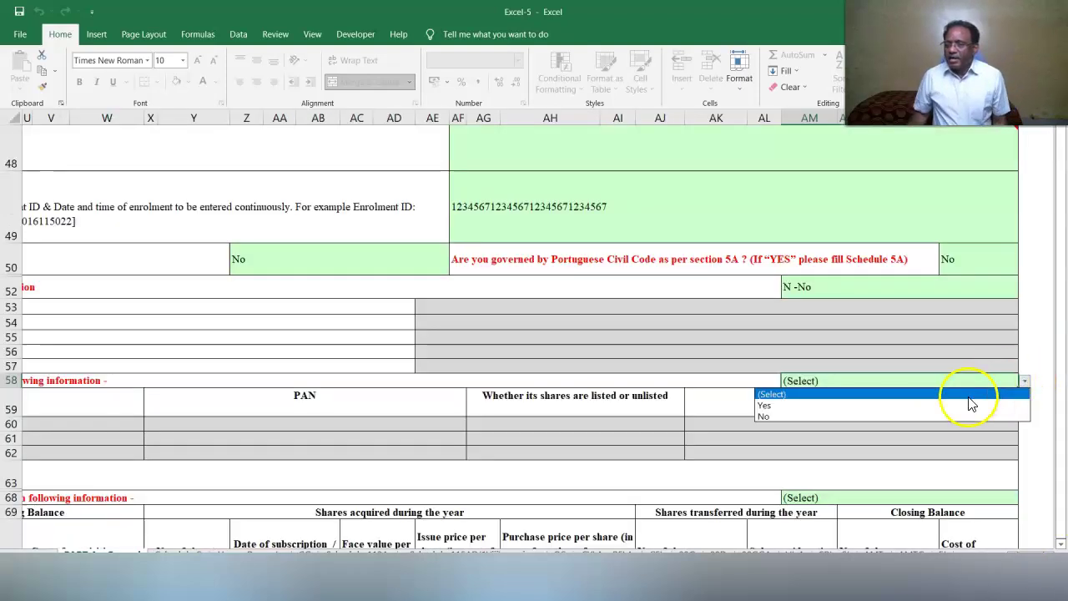
pyautogui.click(929, 416)
pyautogui.click(809, 499)
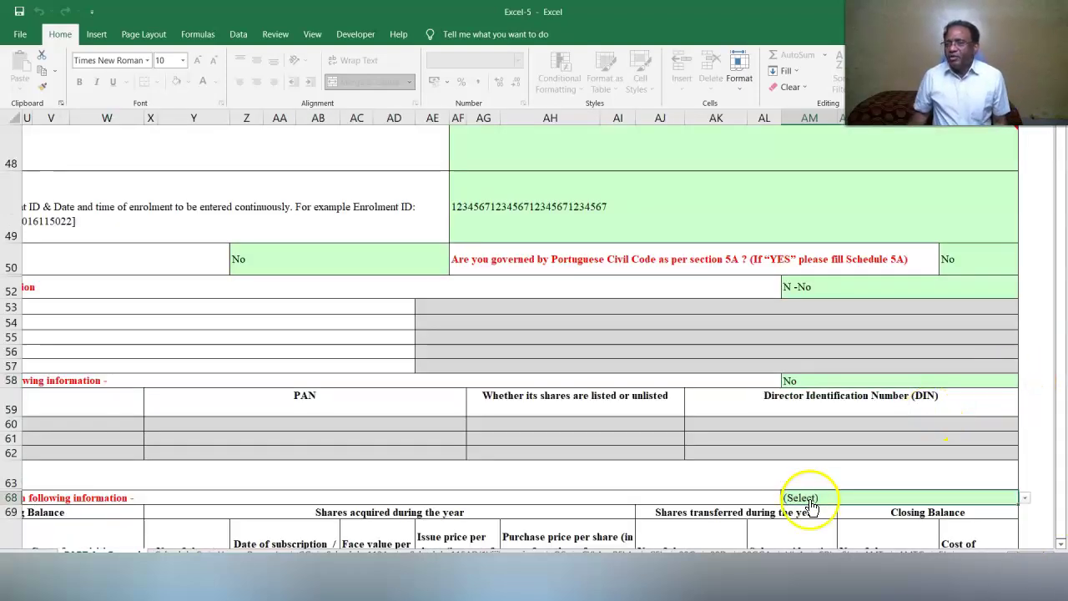
pyautogui.click(1025, 498)
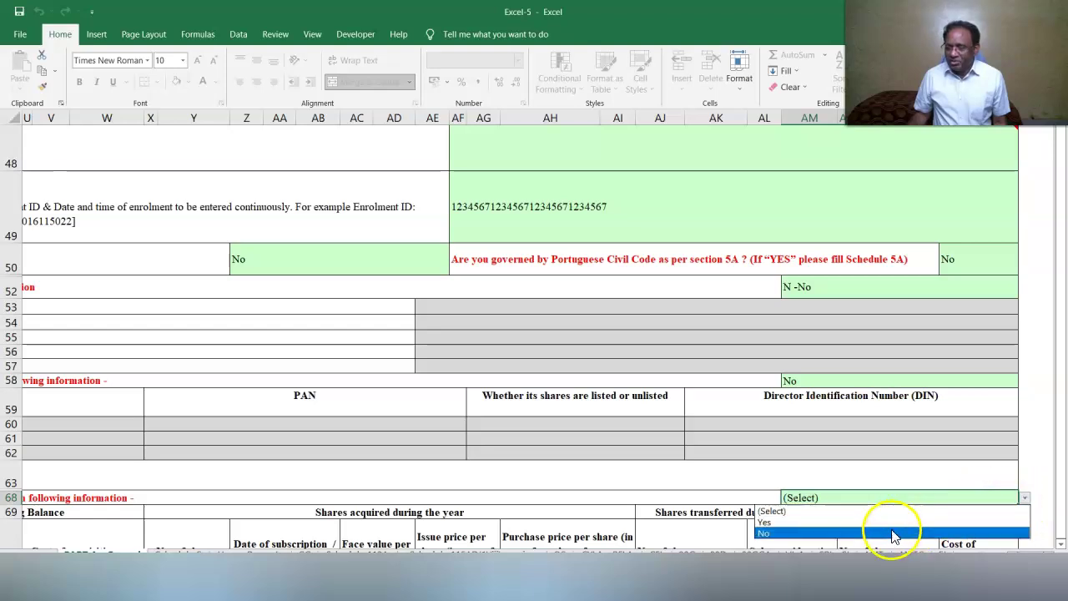
pyautogui.click(868, 533)
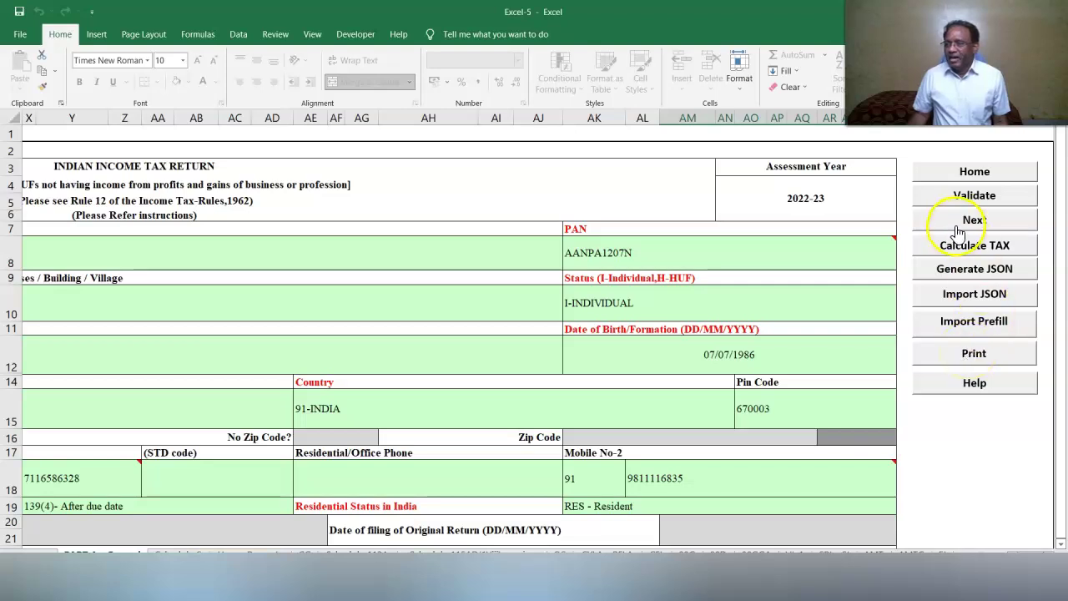
# Validate the Part A - General sheet as OK, then move to the Schedule S sheet.
pyautogui.click(943, 204)
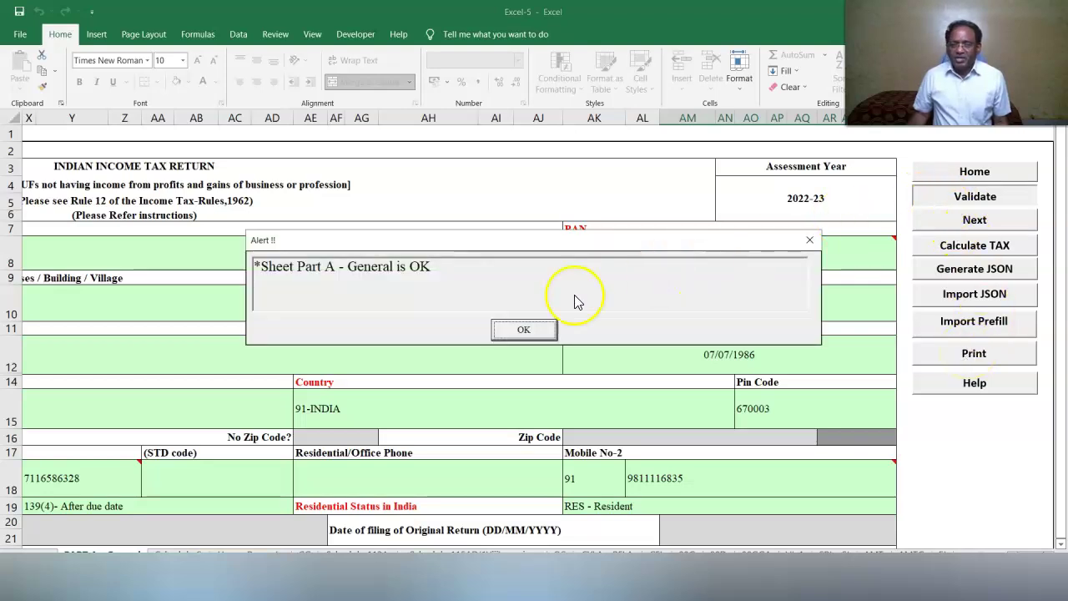
pyautogui.click(522, 329)
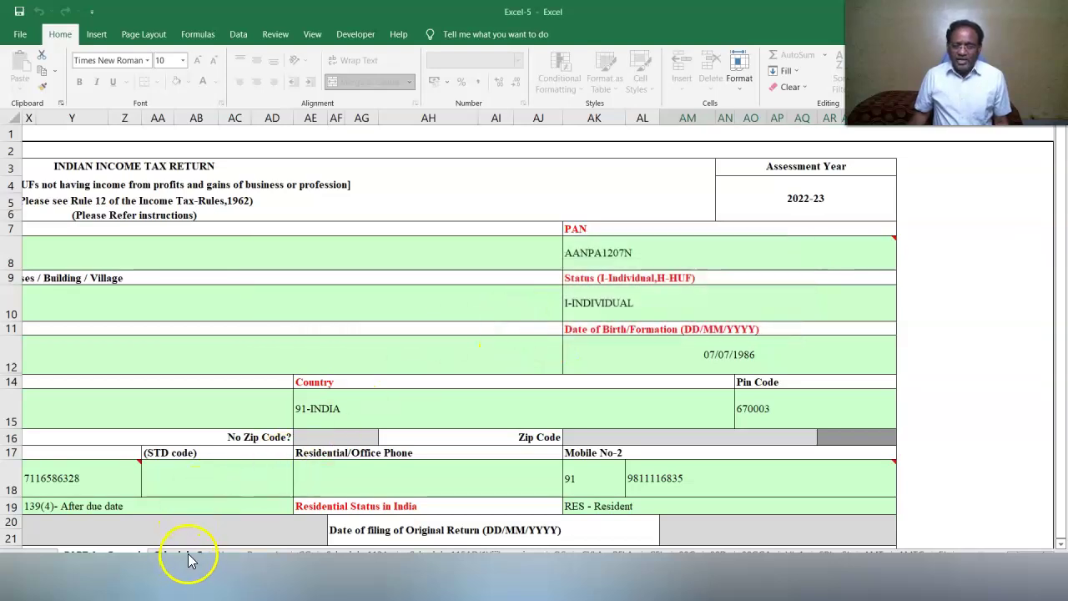
pyautogui.click(186, 554)
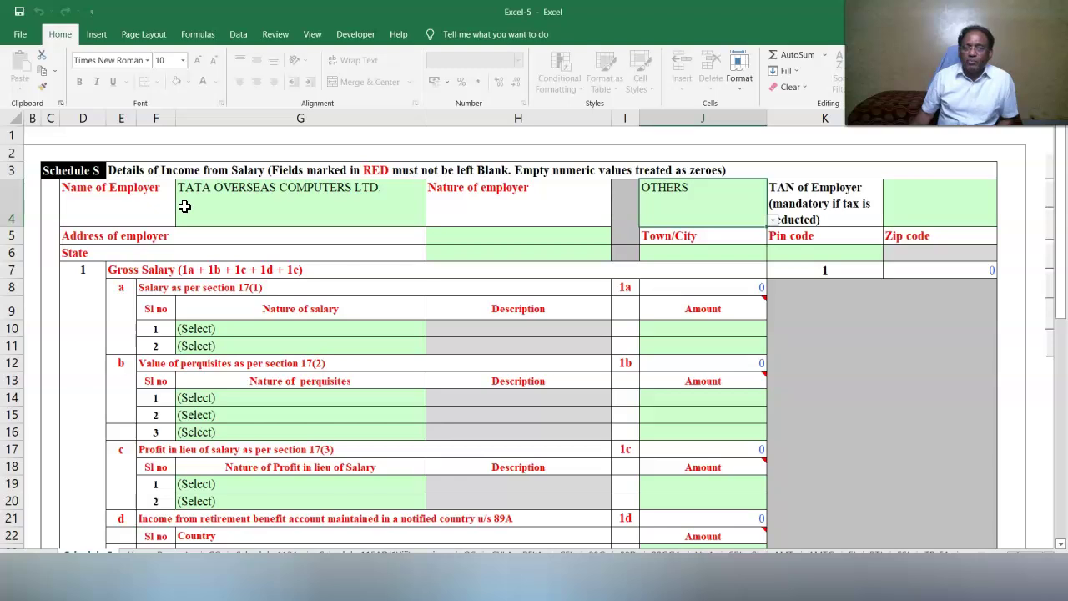
# Keep OTHERS as the employer nature, then pick the employer's state and confirm the pin code.
pyautogui.click(772, 220)
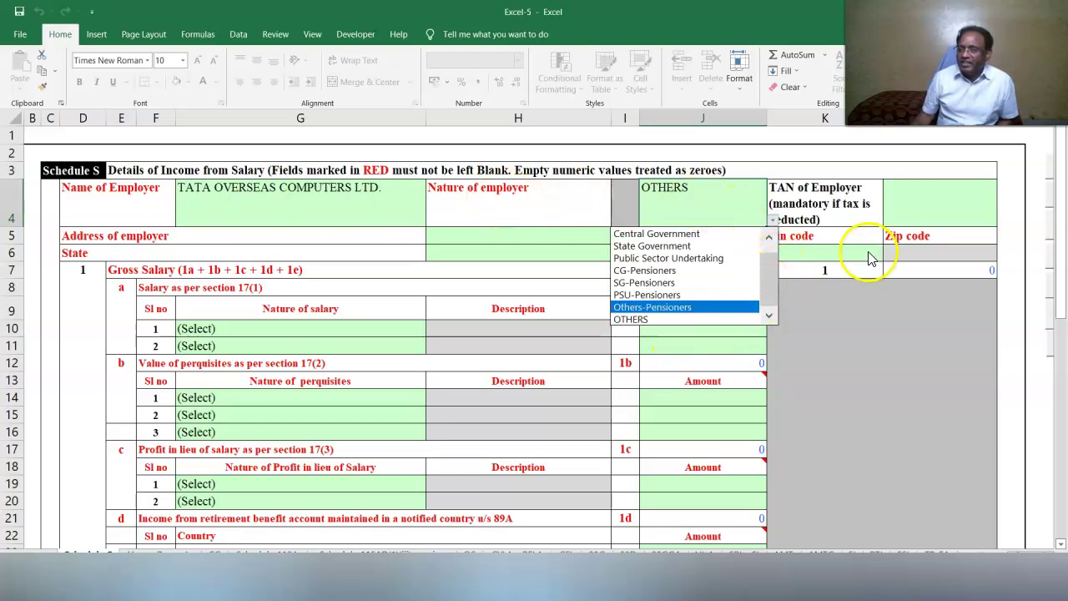
pyautogui.click(927, 195)
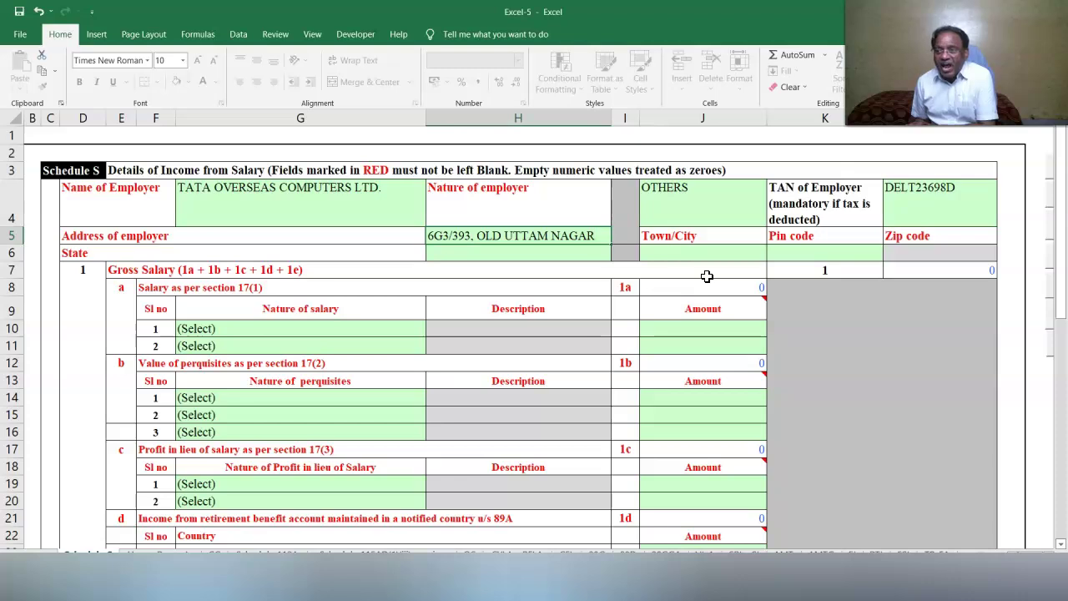
pyautogui.click(616, 255)
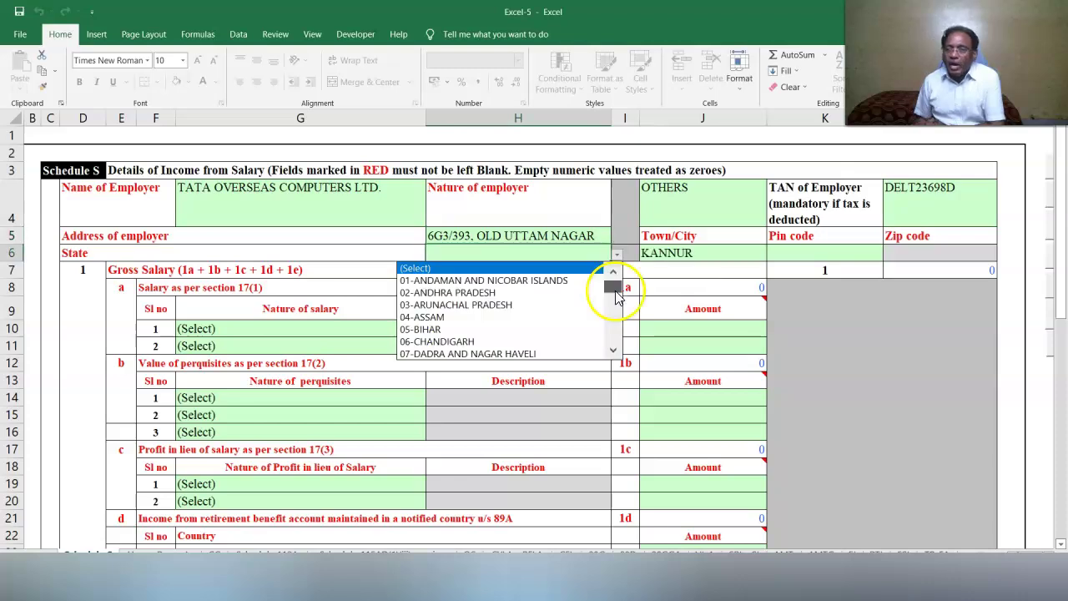
pyautogui.moveTo(615, 293); pyautogui.dragTo(614, 303)
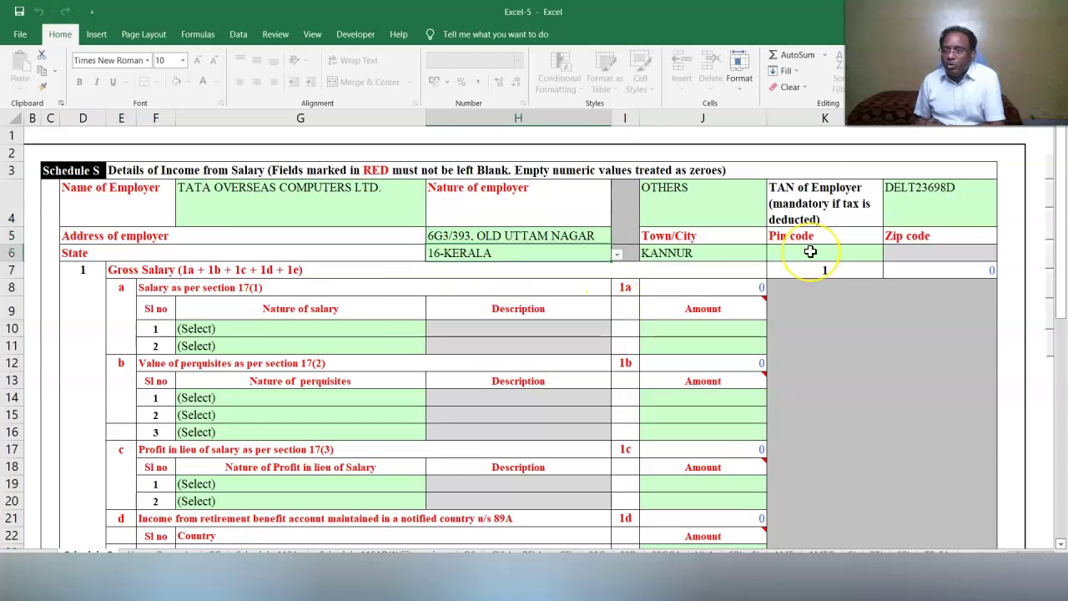
pyautogui.click(787, 200)
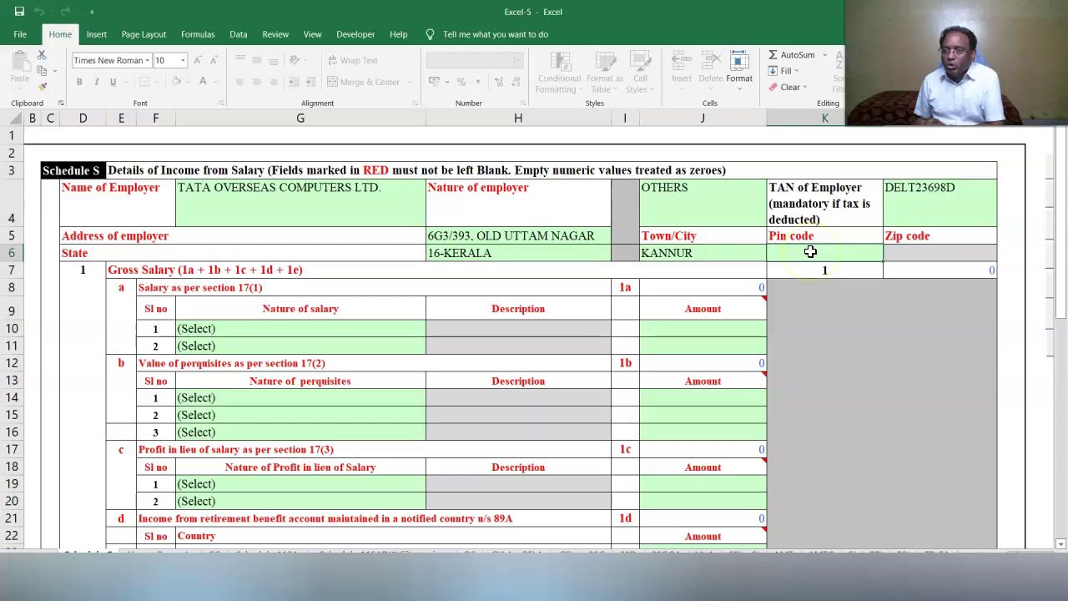
pyautogui.click(845, 353)
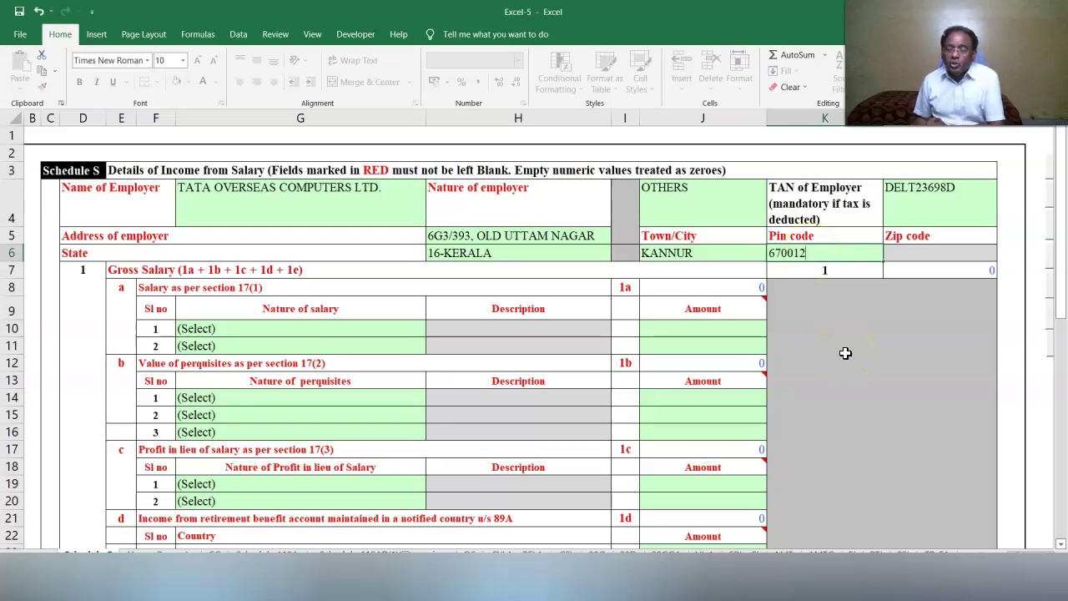
pyautogui.click(306, 330)
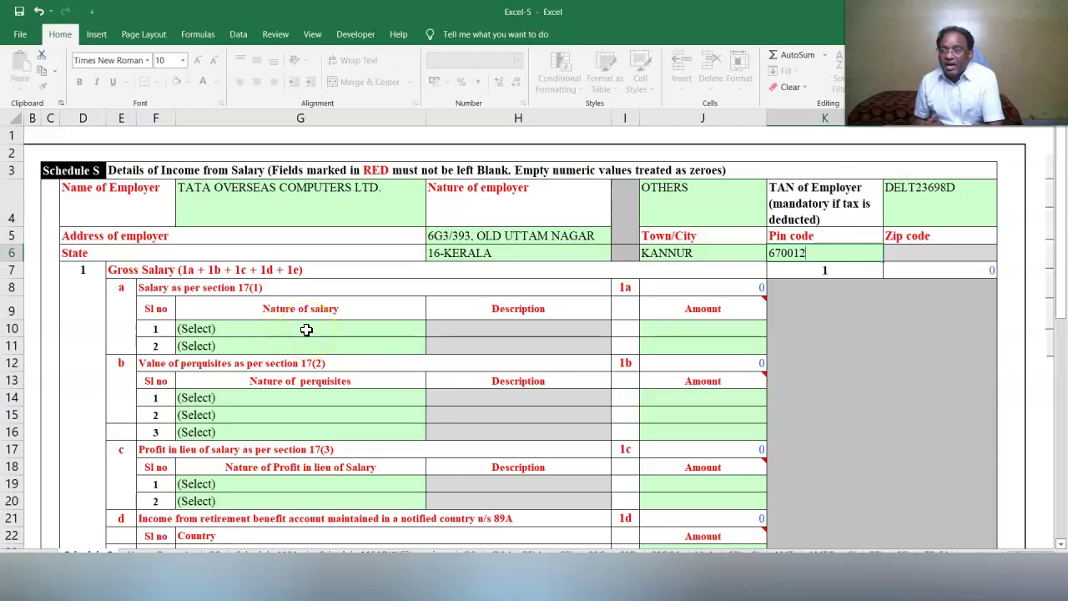
# Enter Basic Salary 8600000 and Conveyance Allowance 12000, then scroll down to the 8612000 gross salary total.
pyautogui.click(432, 330)
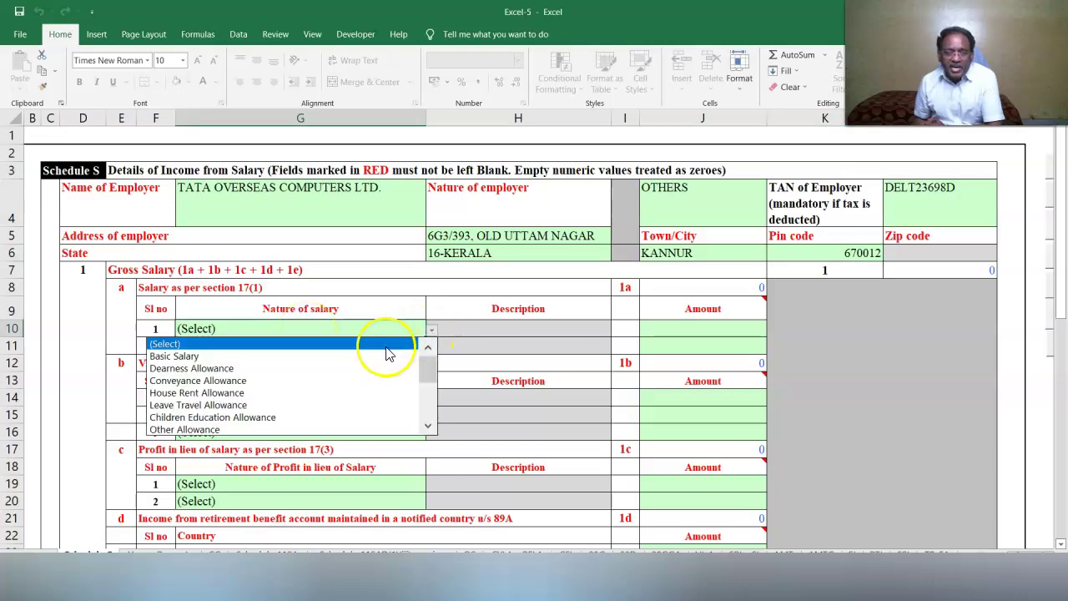
pyautogui.click(376, 353)
pyautogui.click(688, 329)
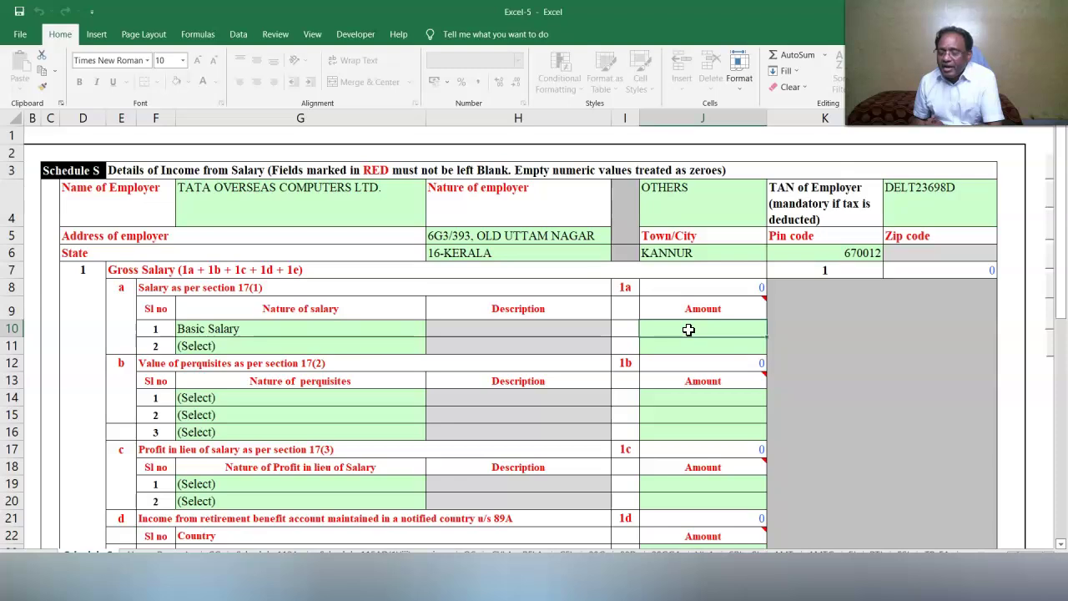
pyautogui.write('8600000')
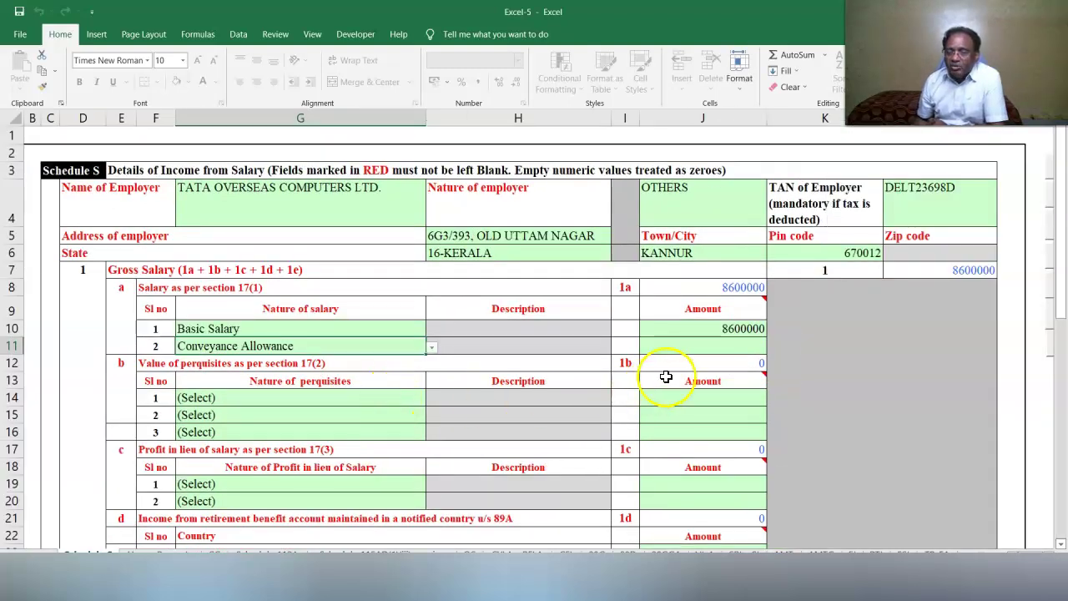
pyautogui.click(682, 350)
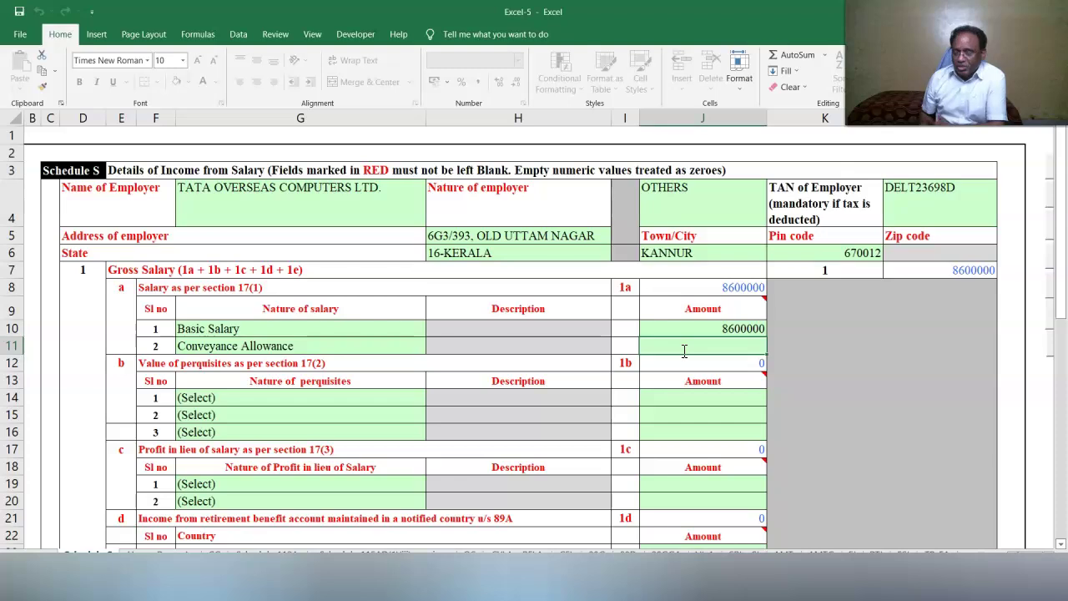
pyautogui.write('12000')
pyautogui.click(727, 387)
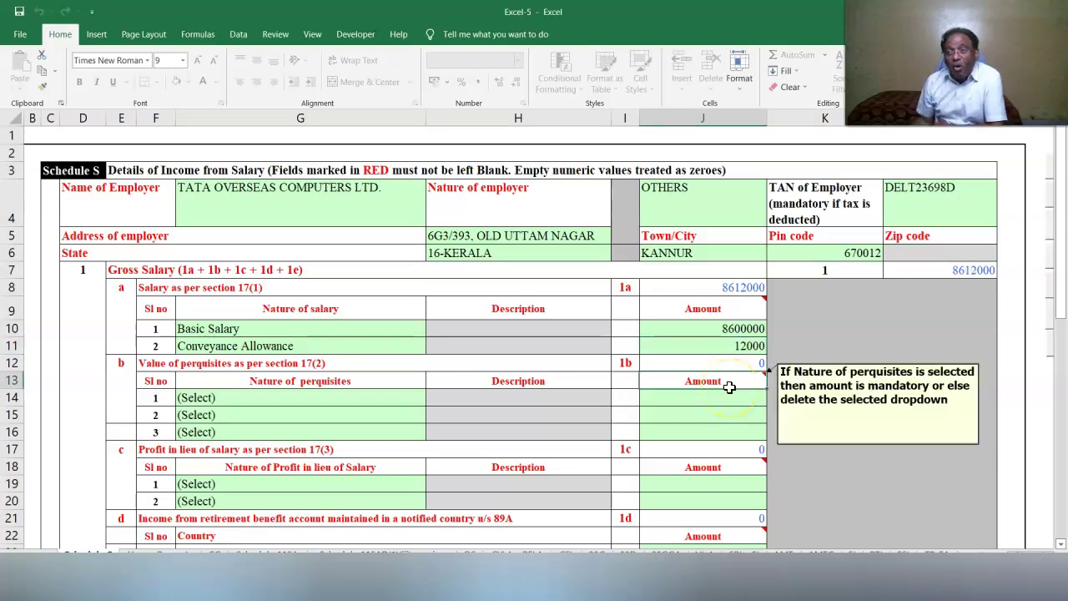
pyautogui.scroll(-5, 729, 387)
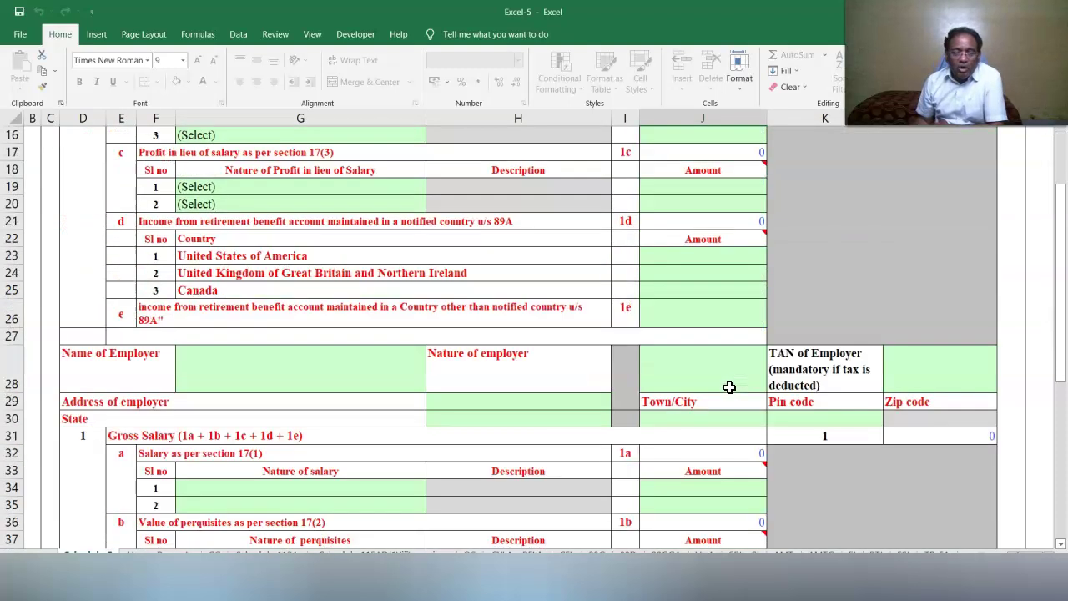
pyautogui.scroll(-8, 729, 387)
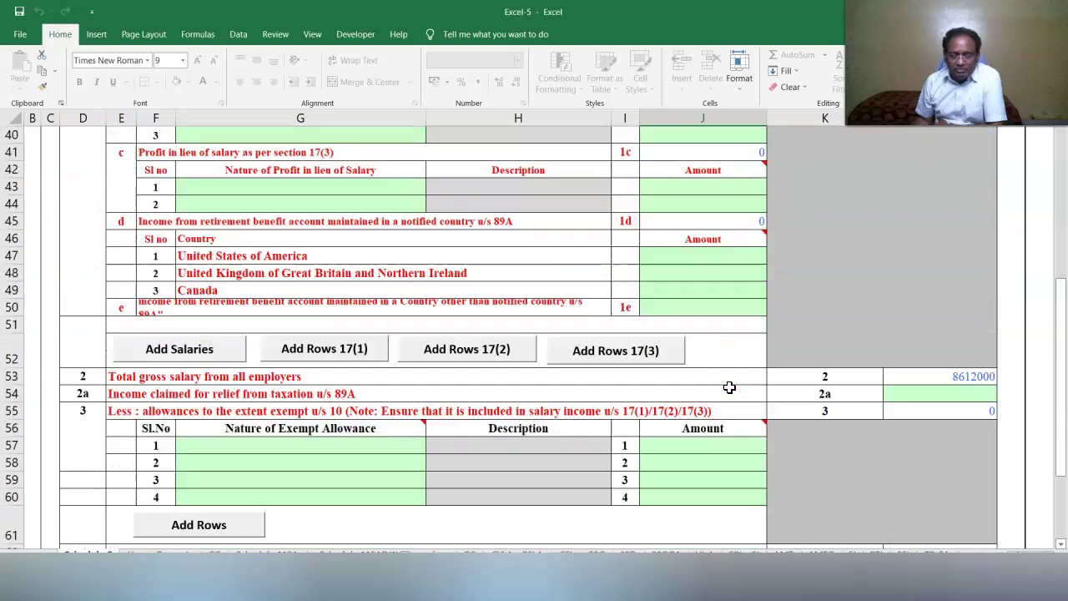
# Add four rows under salary 17(1) and enter House Rent Allowance of 29000.
pyautogui.click(302, 353)
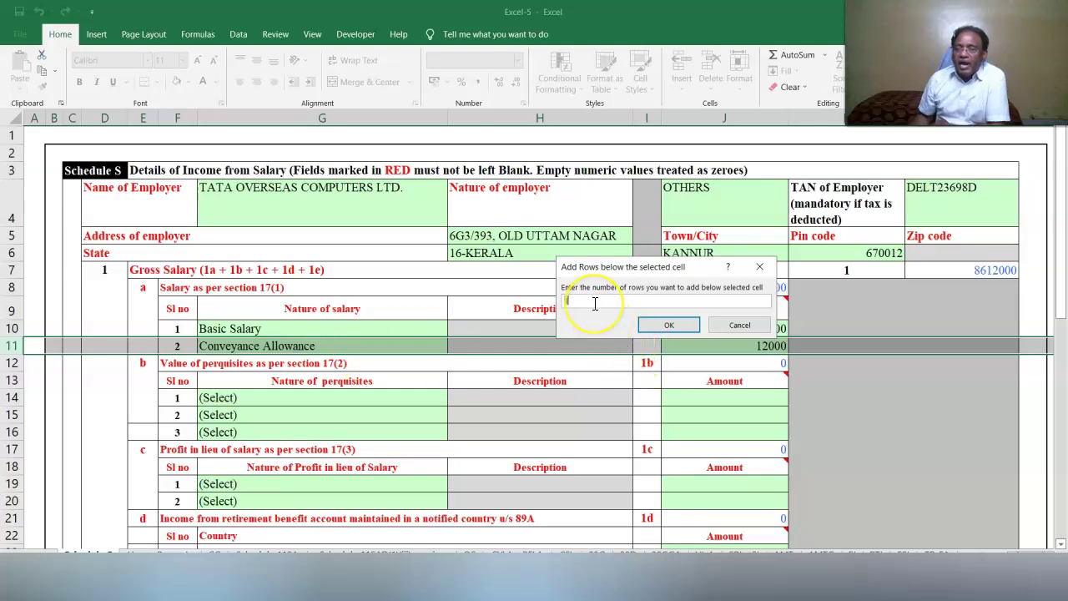
pyautogui.write('4')
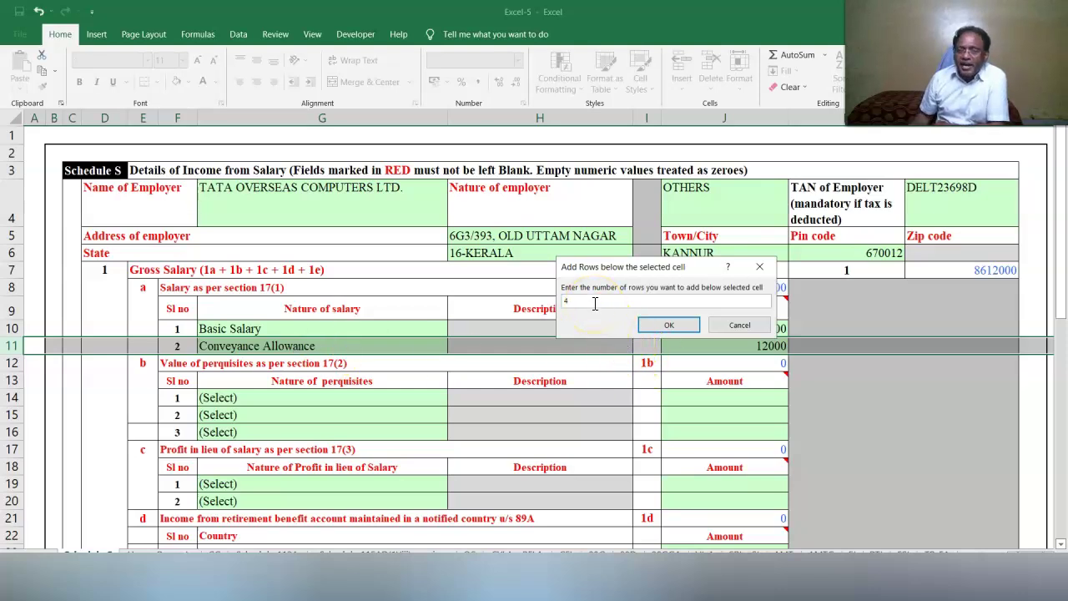
pyautogui.click(671, 327)
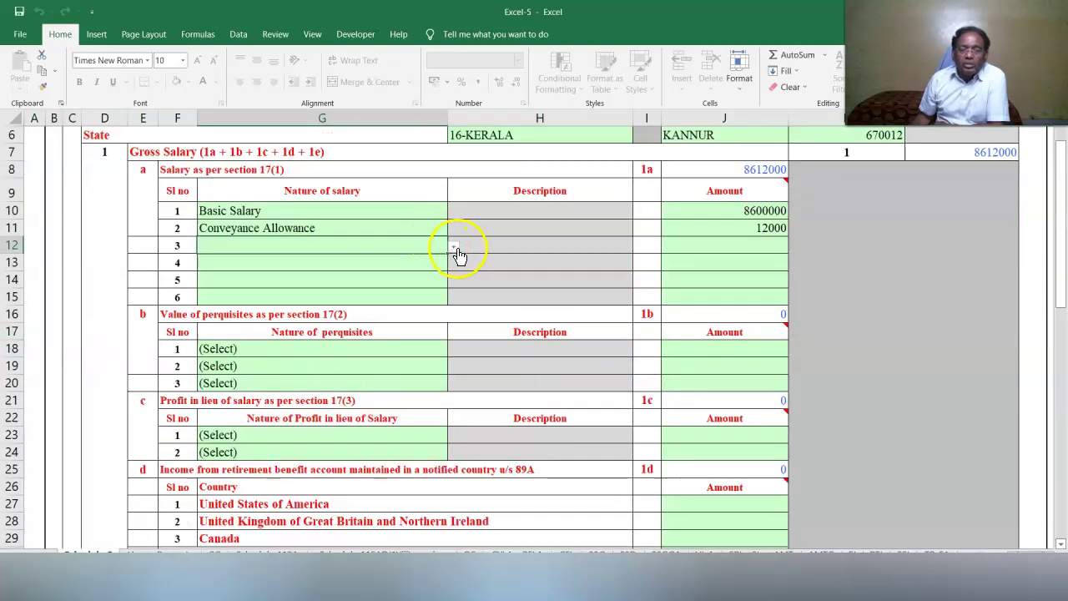
pyautogui.click(453, 247)
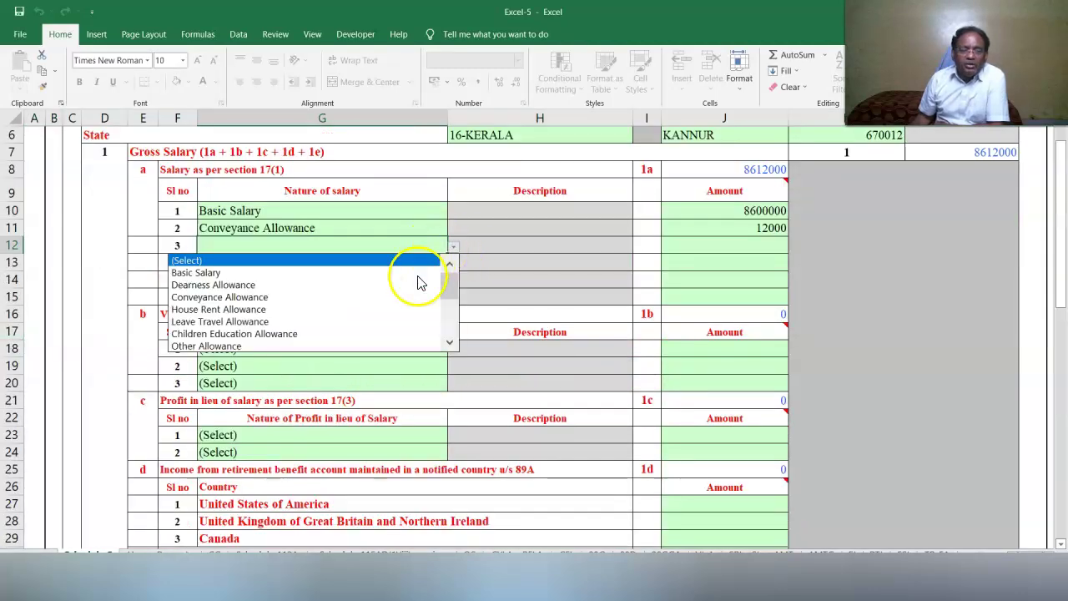
pyautogui.click(381, 309)
pyautogui.press('Tab')
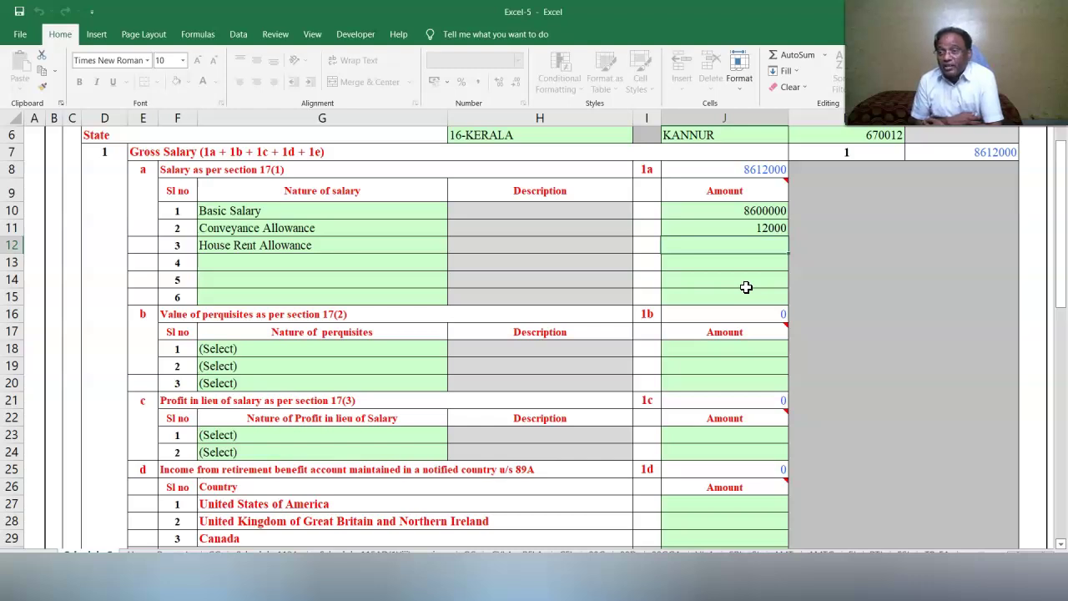
pyautogui.write('29000')
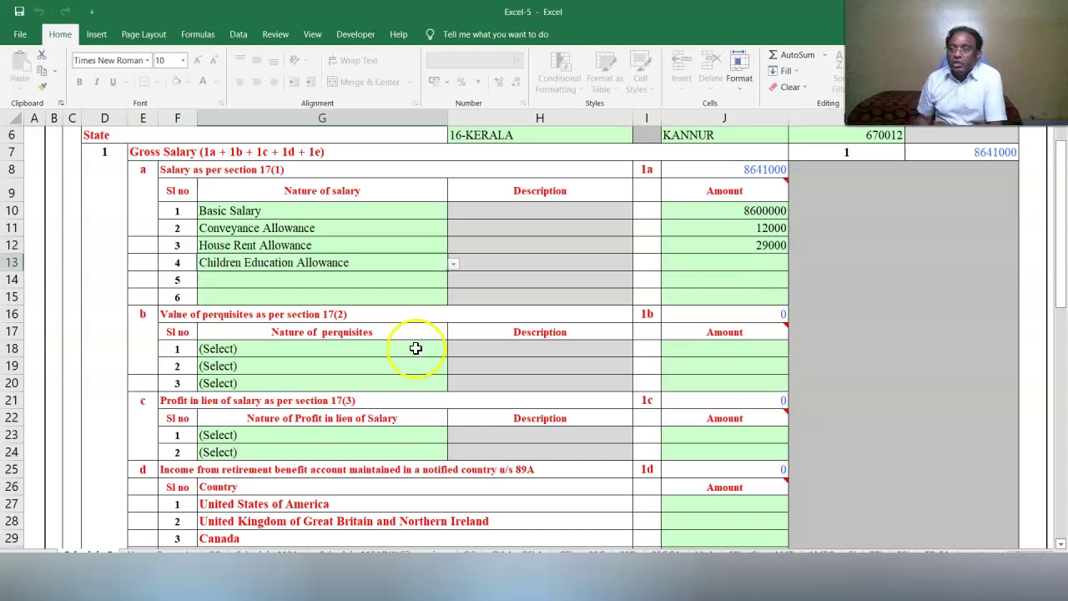
# Enter Children Education Allowance 2400 and Other Allowance 34000.
pyautogui.click(725, 260)
pyautogui.write('24000')
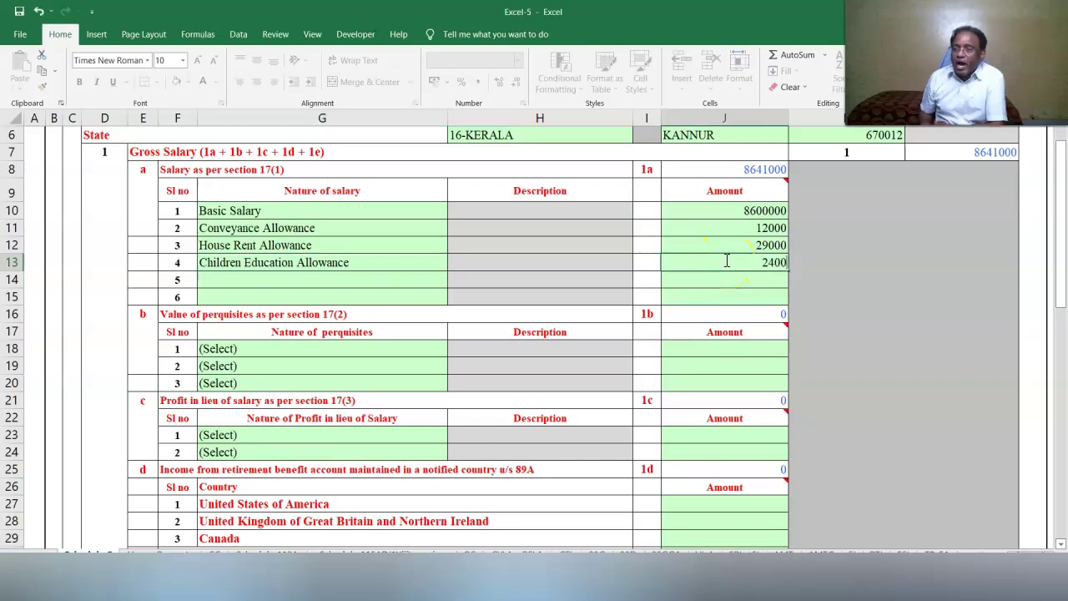
pyautogui.press('BackSpace')
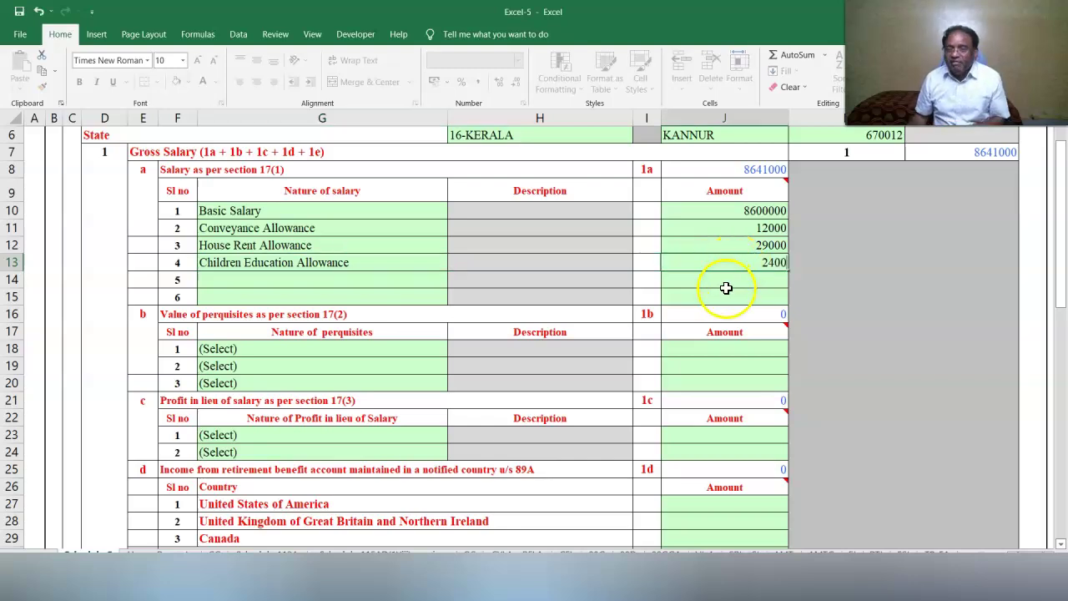
pyautogui.click(723, 287)
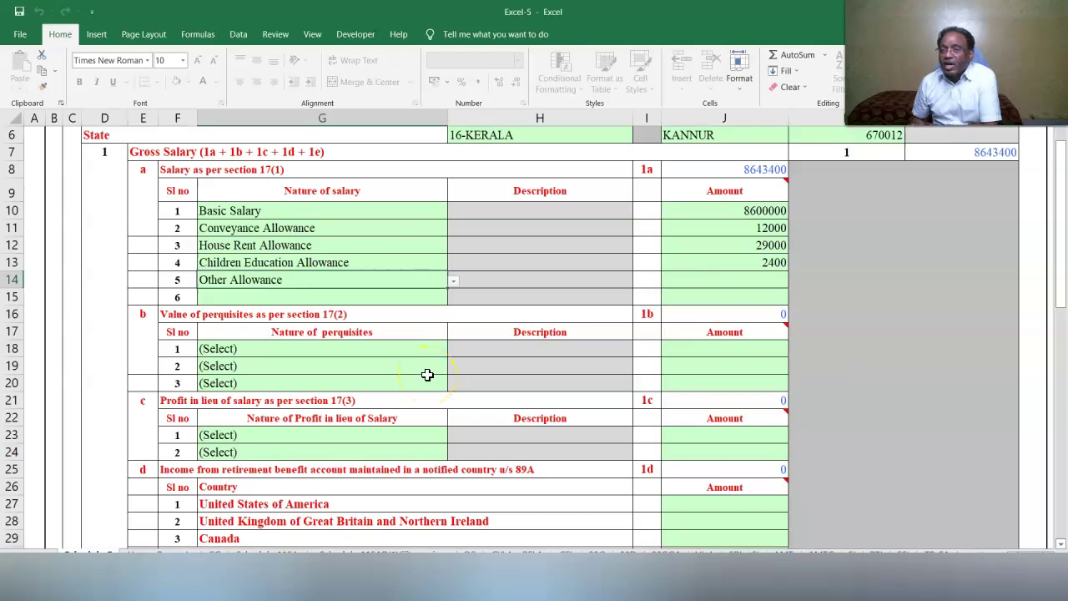
pyautogui.click(746, 278)
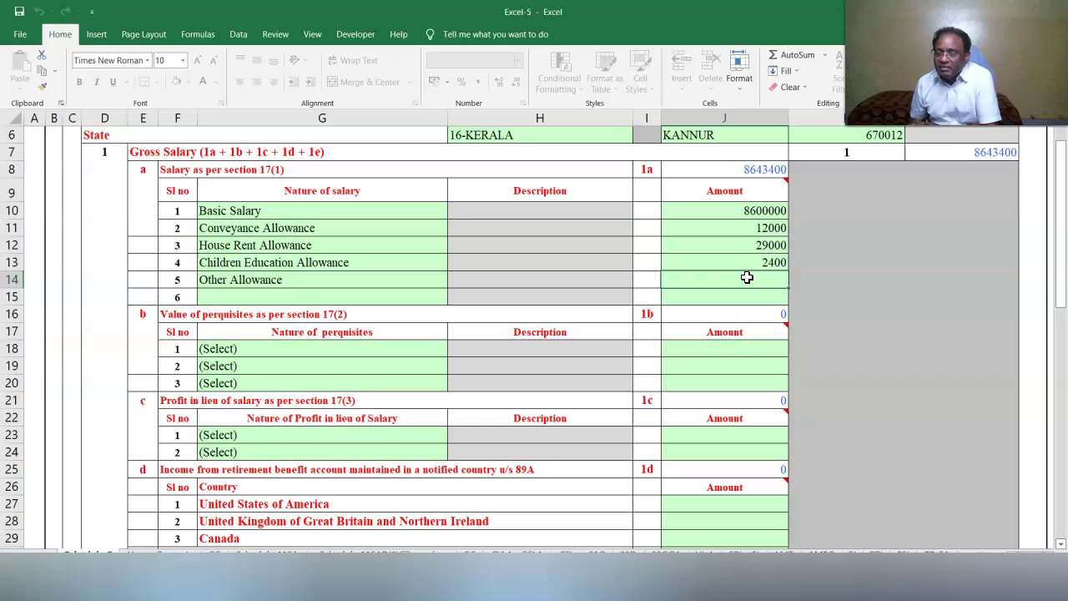
pyautogui.write('34000')
pyautogui.click(668, 326)
# Add Leave Encashment of 6000 as the sixth 17(1) salary item.
pyautogui.click(450, 398)
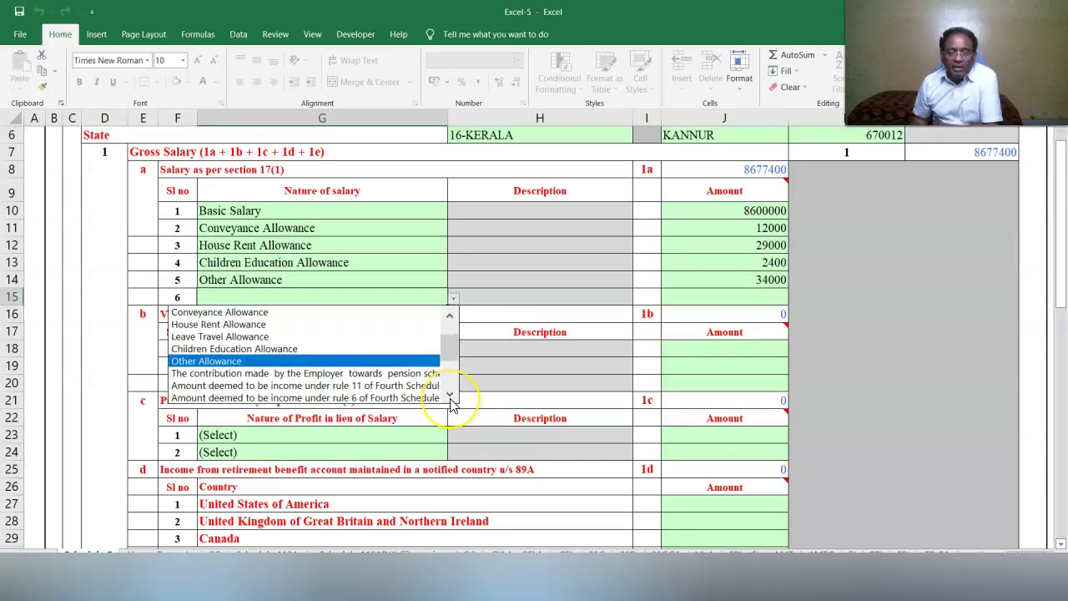
pyautogui.click(451, 398)
pyautogui.click(217, 385)
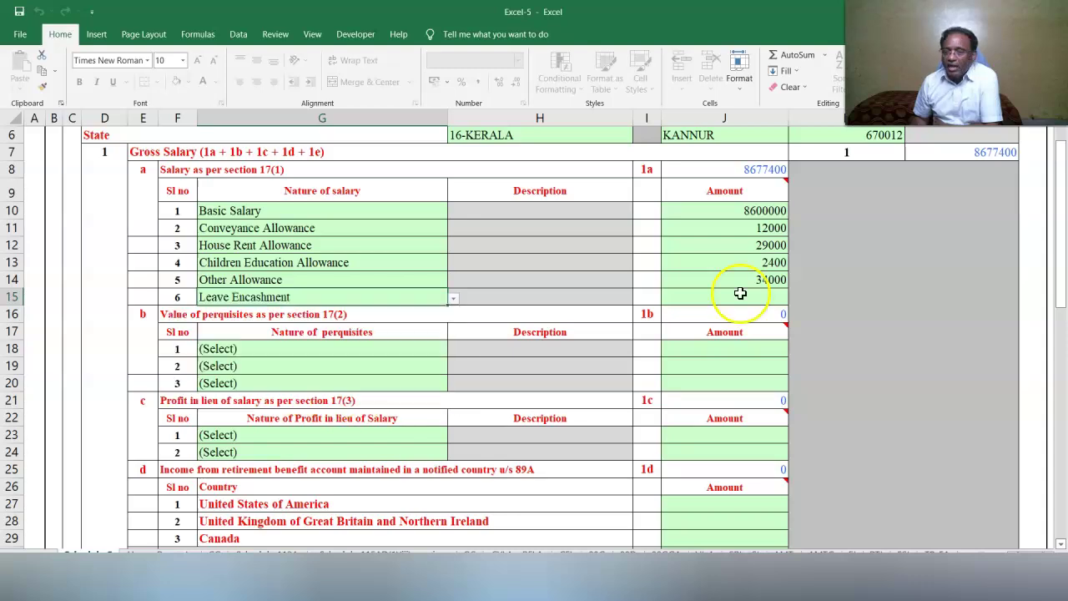
pyautogui.click(735, 298)
pyautogui.write('6000')
pyautogui.click(785, 382)
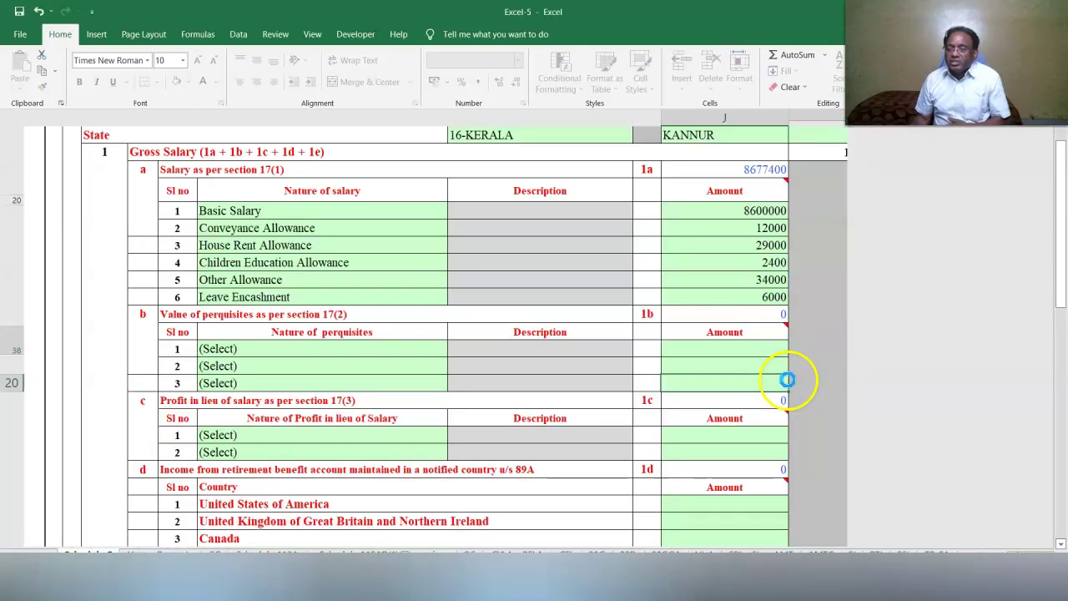
# Choose Free or concessional travel in the first 17(2) perquisite row with amount 34000.
pyautogui.click(217, 350)
pyautogui.click(453, 351)
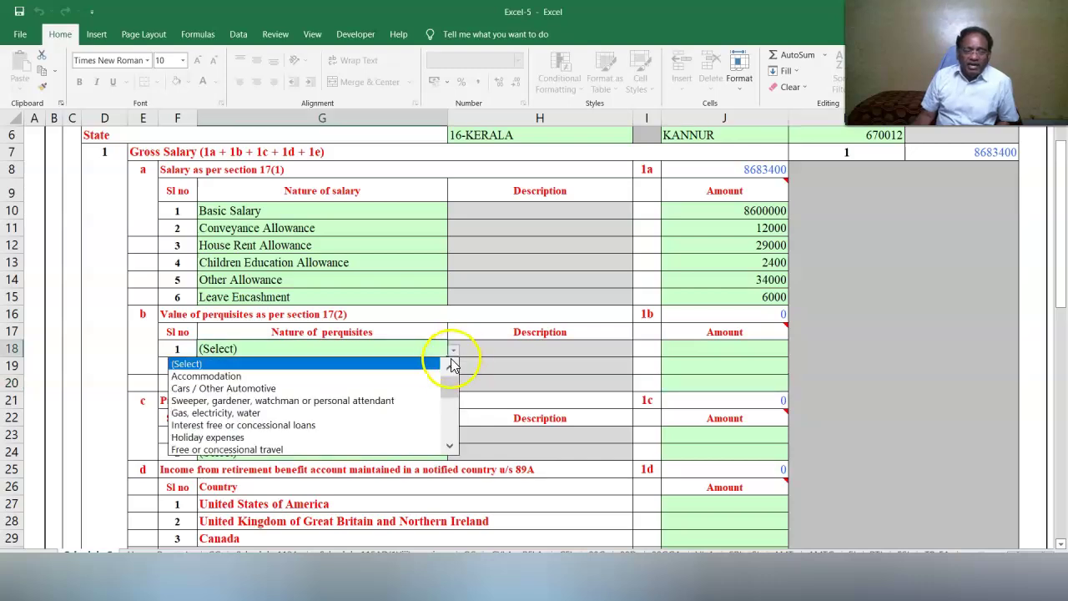
pyautogui.click(401, 448)
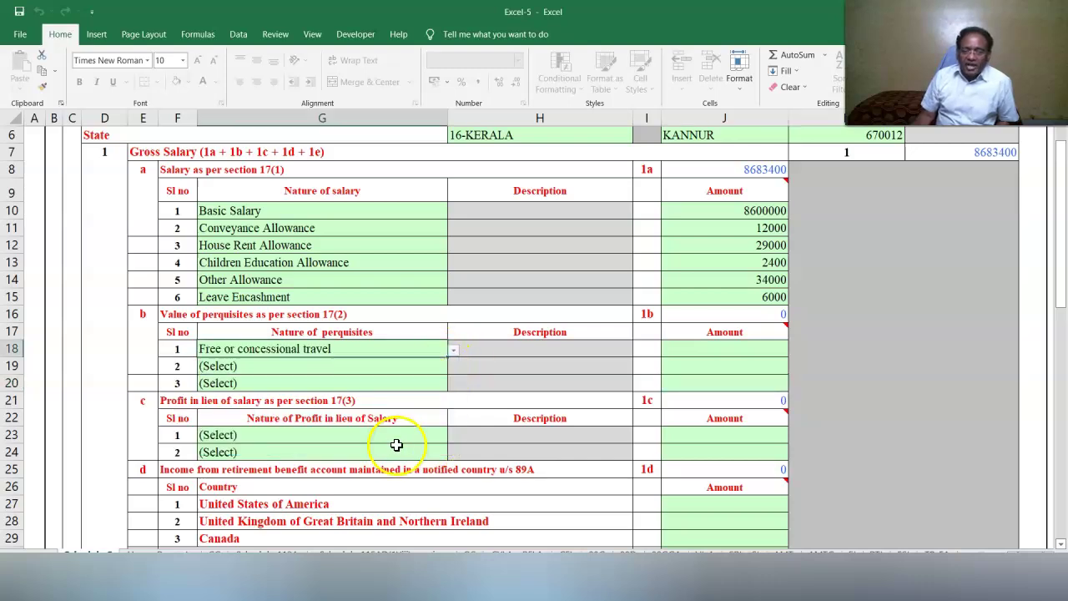
pyautogui.click(743, 348)
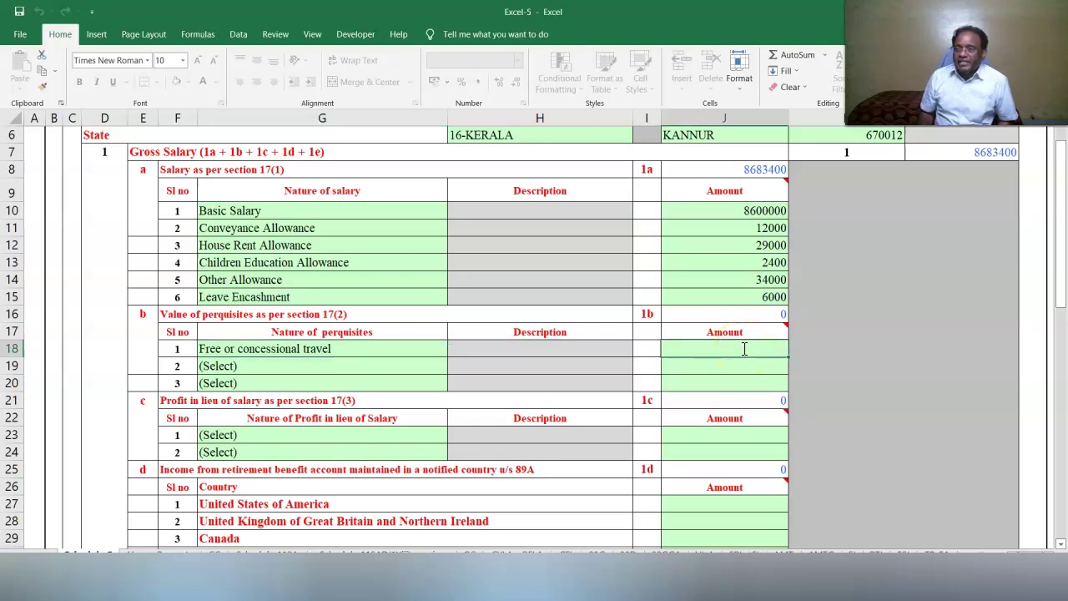
pyautogui.write('34000')
pyautogui.click(682, 424)
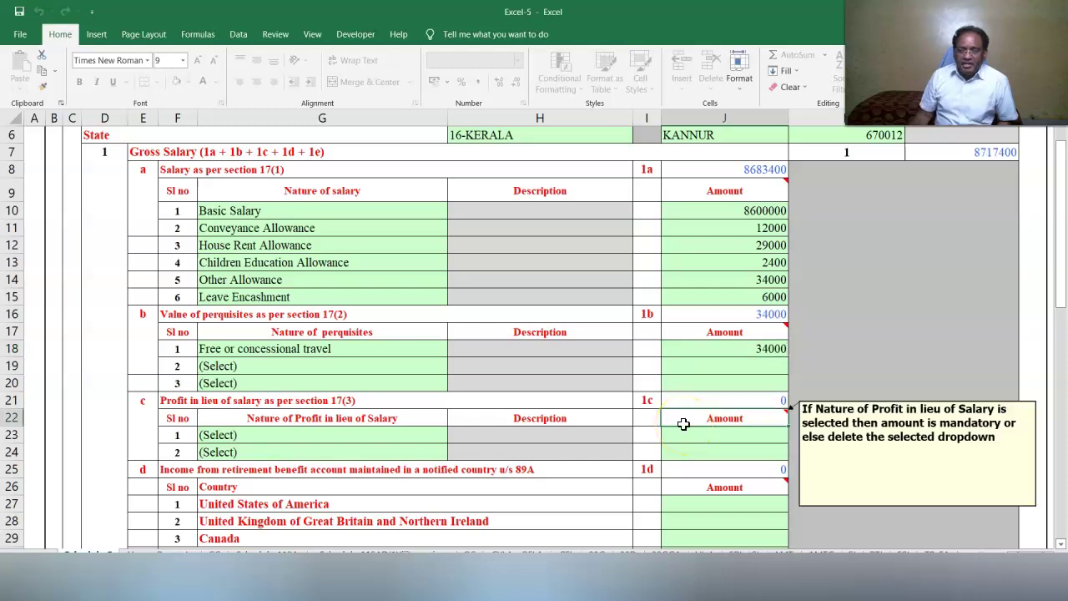
pyautogui.click(863, 346)
pyautogui.scroll(1, 863, 346)
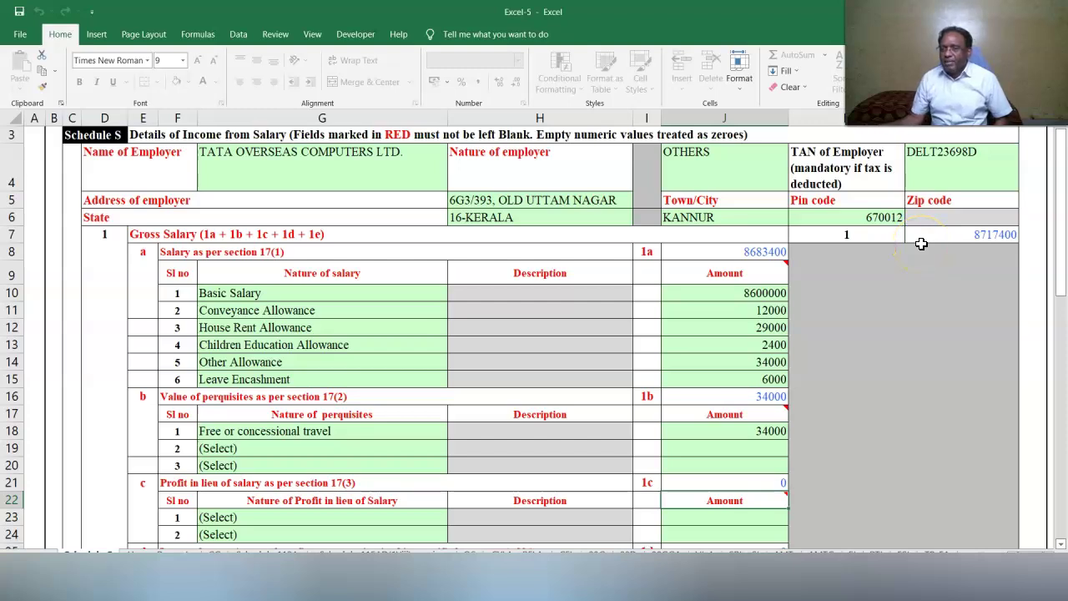
# Enter a Sec 10(5) Leave Travel concession exemption of 30000 in the first row.
pyautogui.moveTo(763, 277)
pyautogui.scroll(-9, 764, 277)
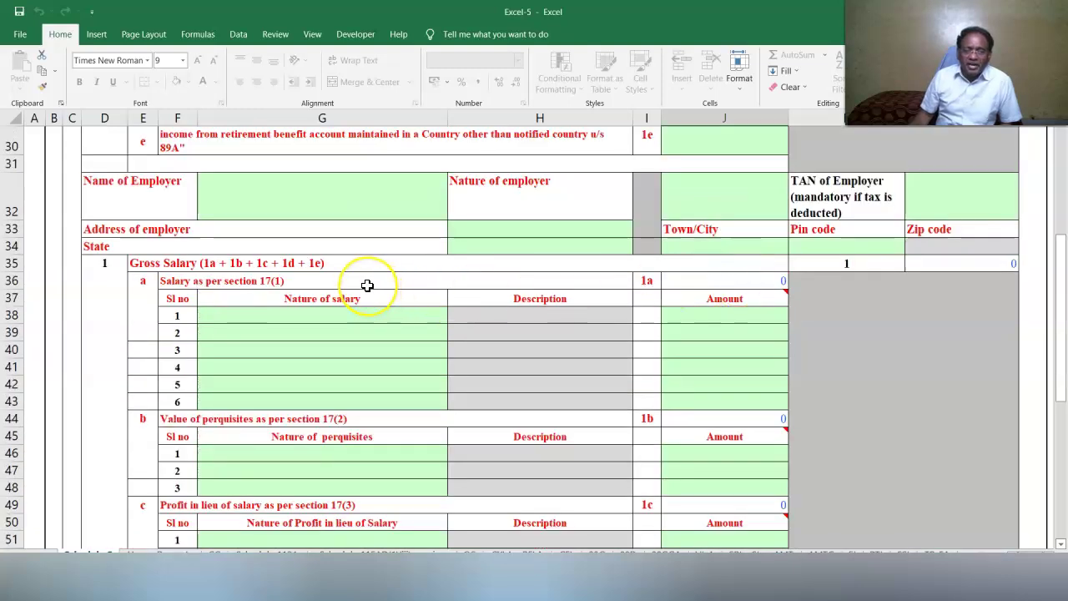
pyautogui.scroll(-6, 379, 287)
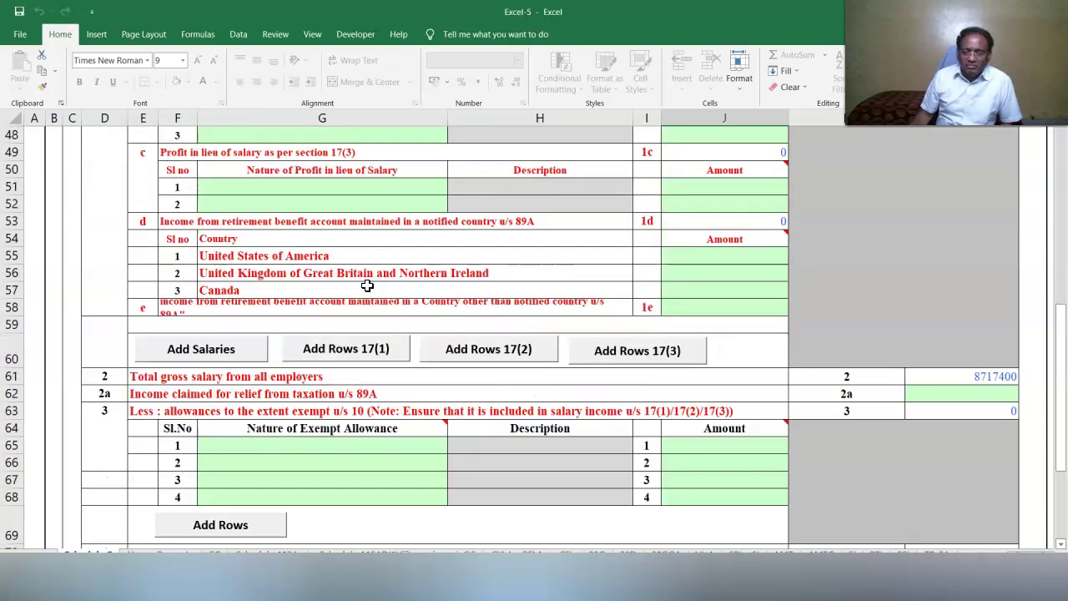
pyautogui.click(317, 448)
pyautogui.click(455, 446)
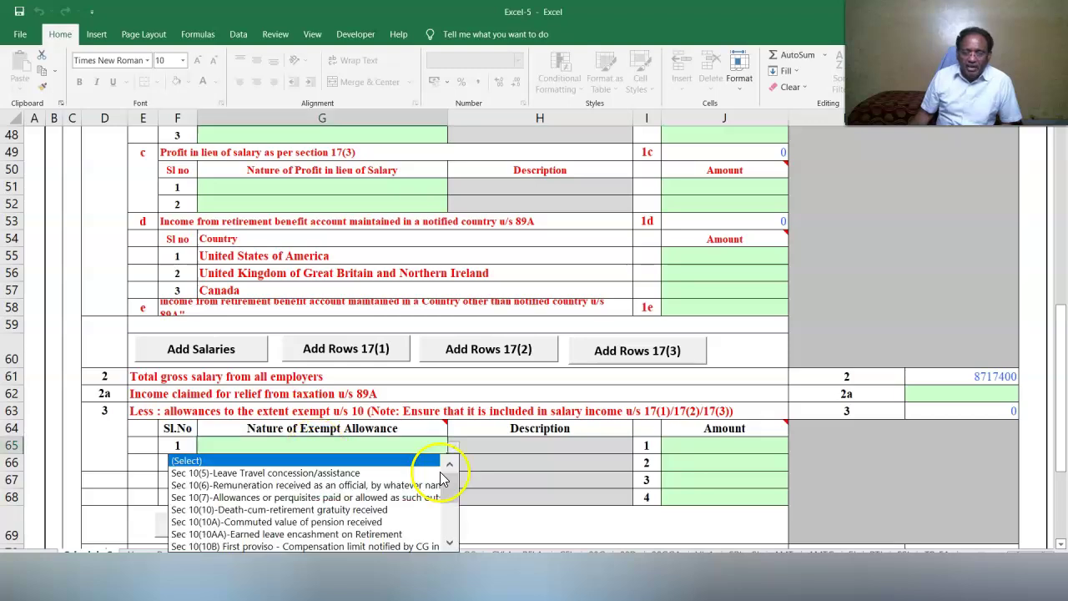
pyautogui.click(440, 475)
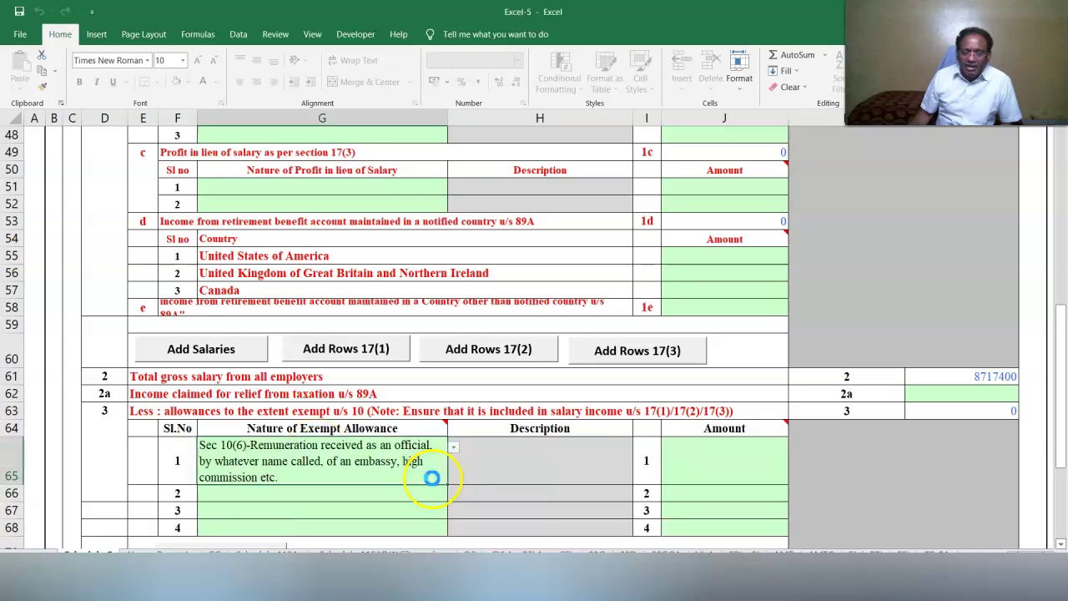
pyautogui.click(713, 444)
pyautogui.write('30000')
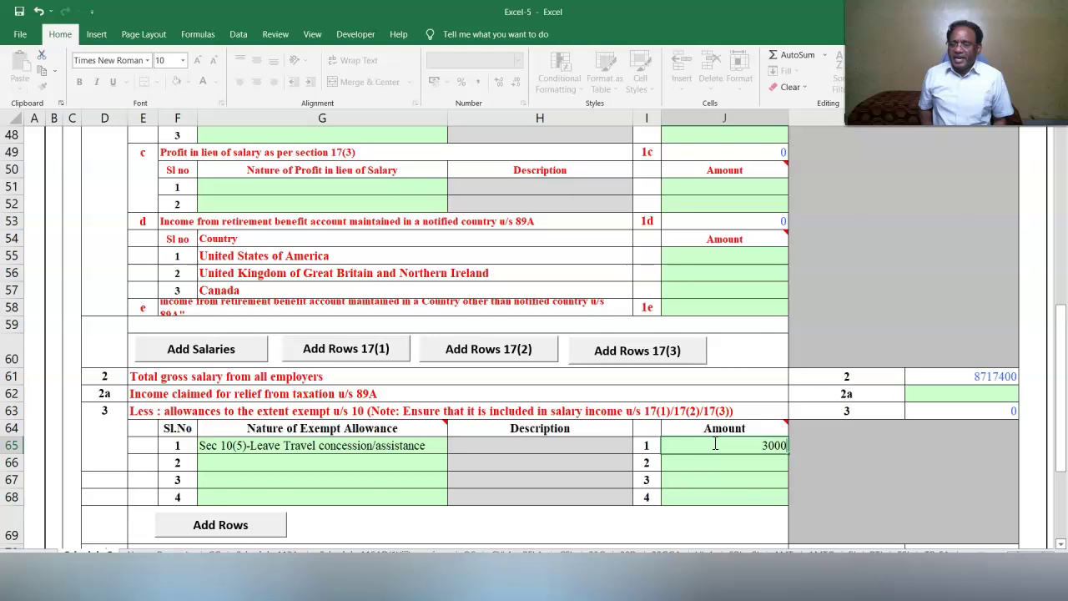
pyautogui.click(417, 462)
# Add the Sec 10(13A) house rent exemption of 20000 and a third exemption of 11000.
pyautogui.click(455, 462)
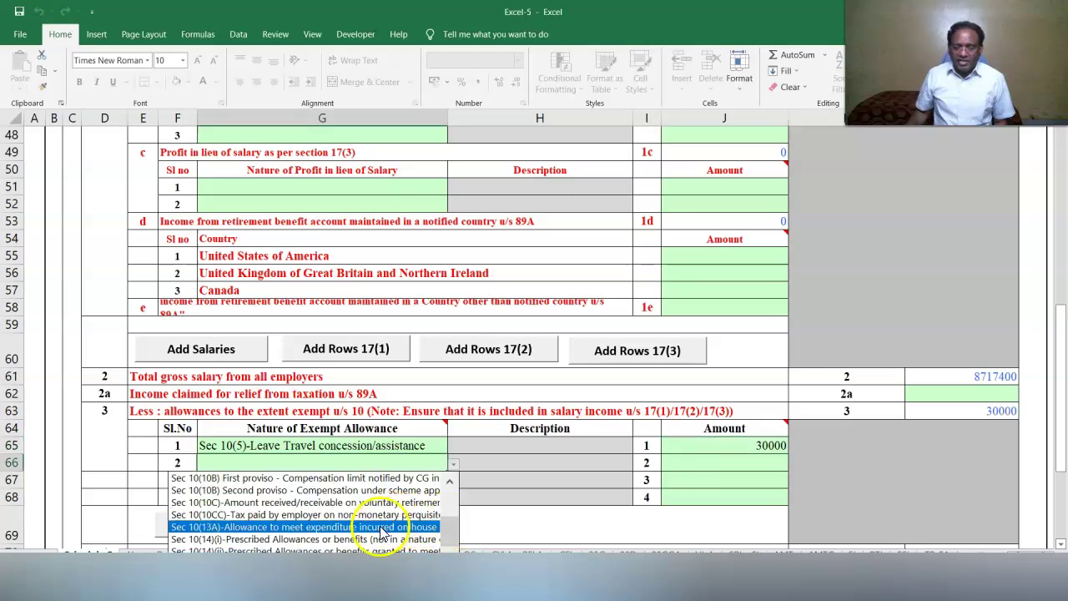
pyautogui.click(428, 526)
pyautogui.click(715, 465)
pyautogui.write('2000')
pyautogui.click(641, 443)
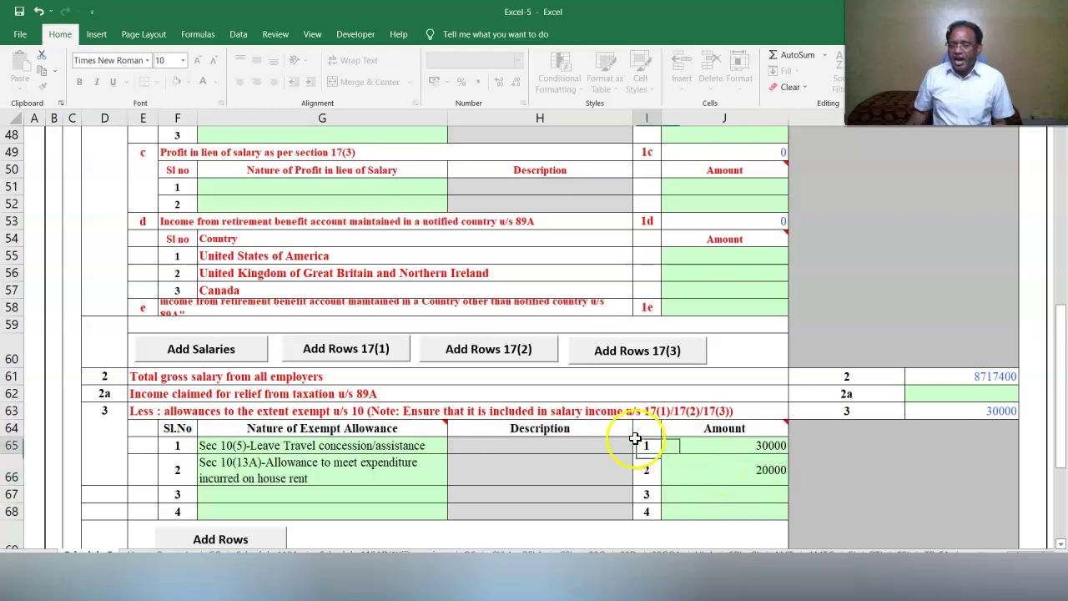
pyautogui.scroll(-1, 452, 451)
pyautogui.click(441, 446)
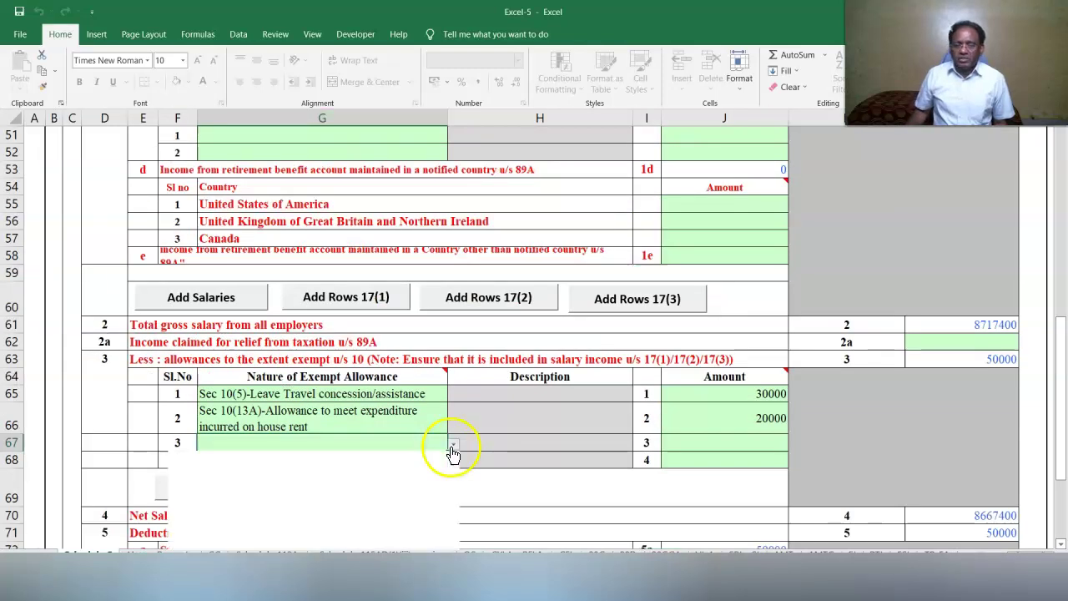
pyautogui.click(452, 448)
pyautogui.moveTo(448, 486); pyautogui.dragTo(448, 522)
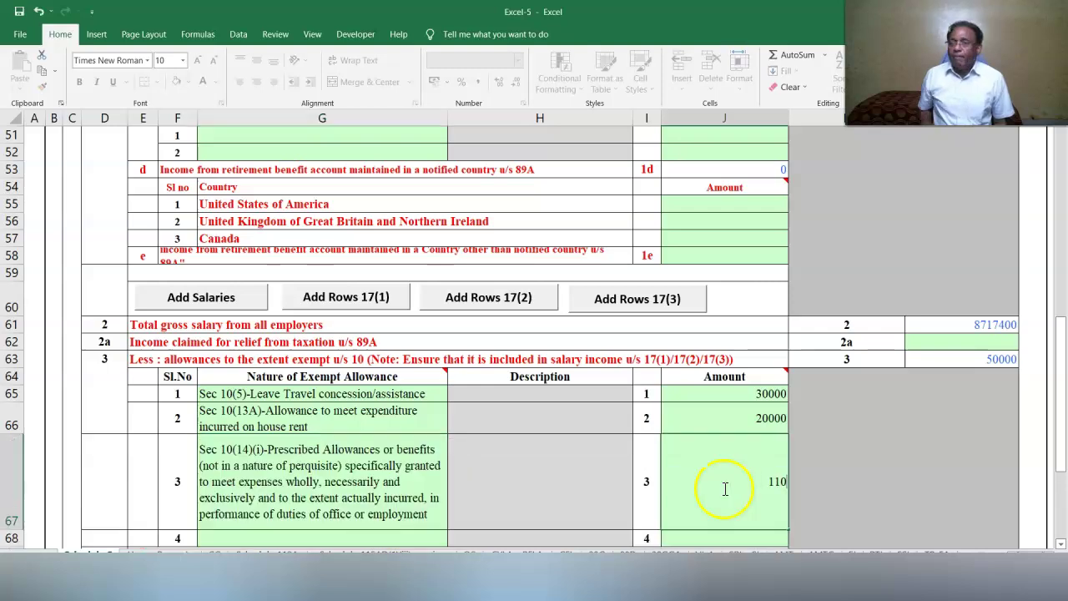
pyautogui.write('000')
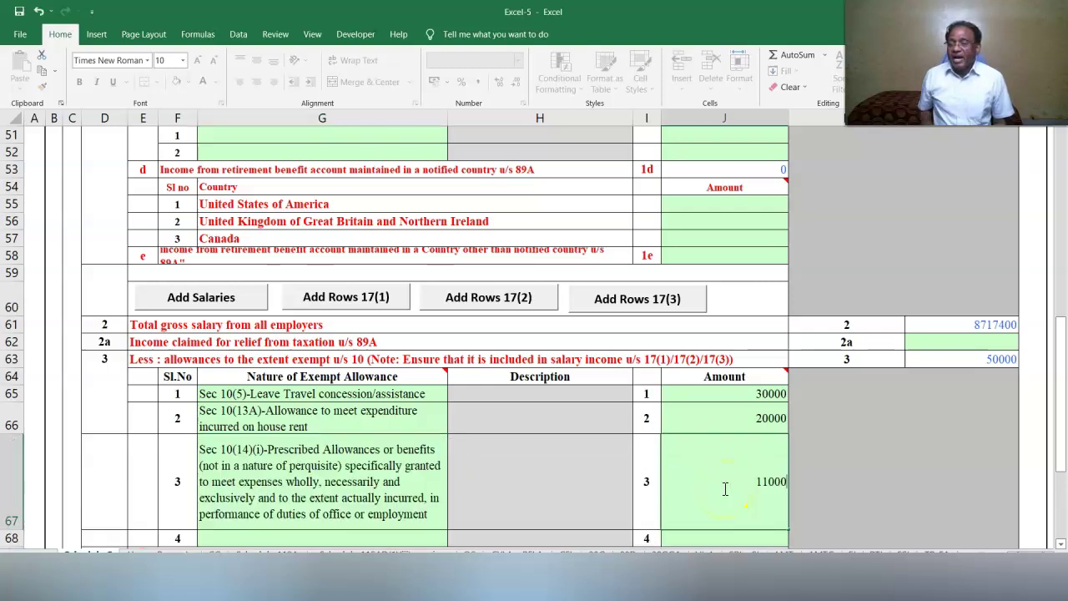
pyautogui.click(610, 453)
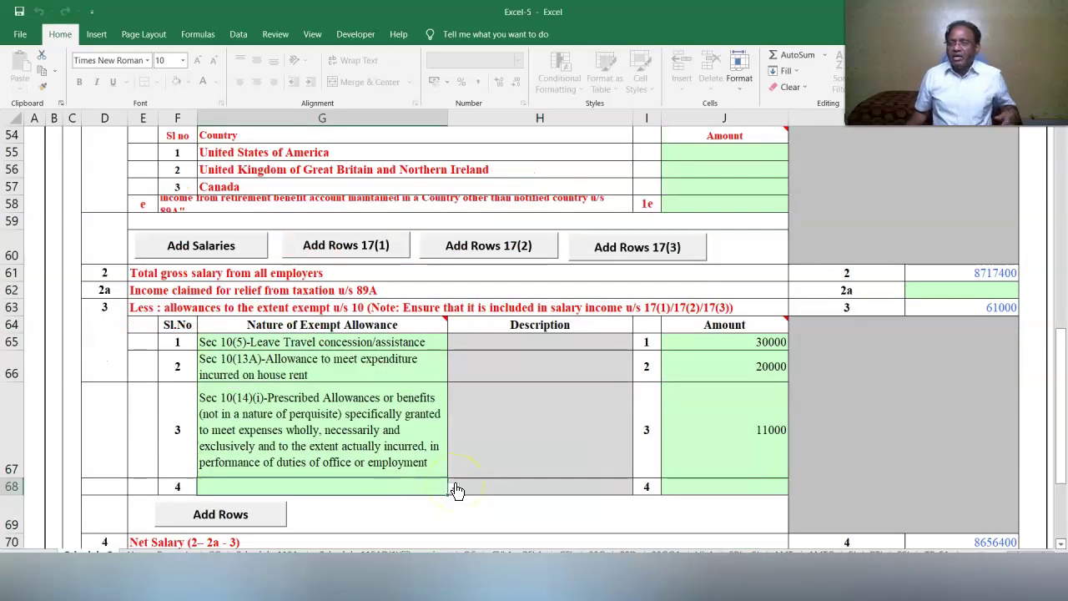
# Choose Sec 10(14)(ii) Prescribed Allowances for the fourth row and check its 2400 amount.
pyautogui.click(379, 486)
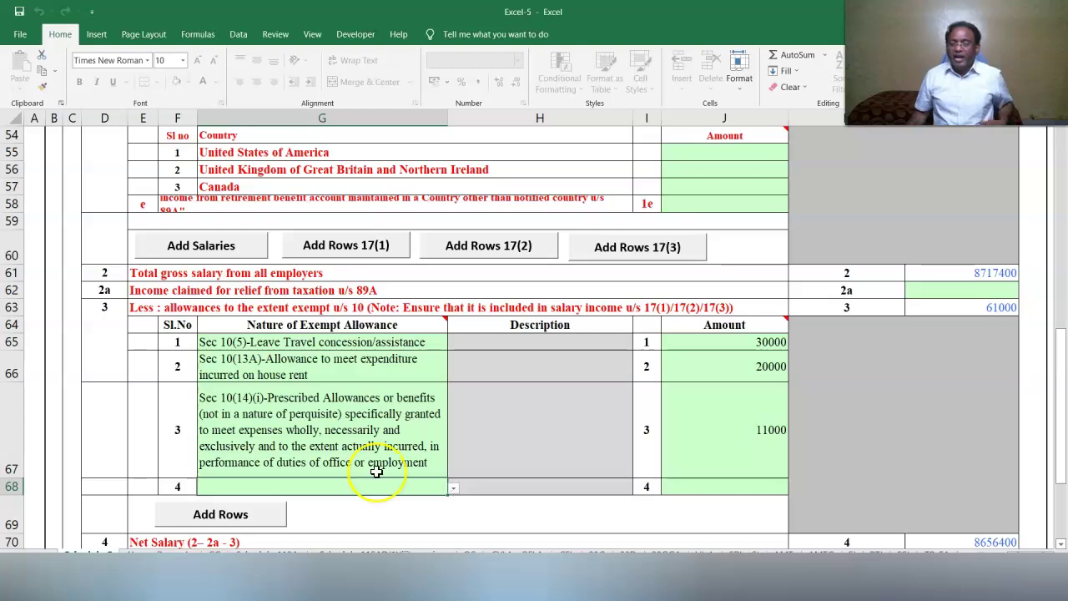
pyautogui.click(452, 490)
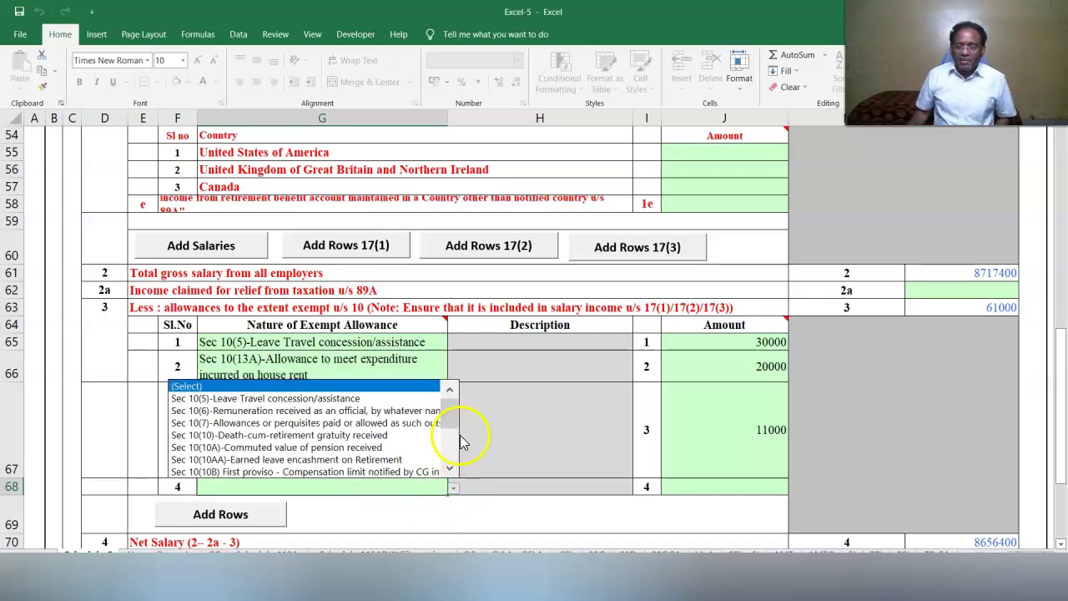
pyautogui.moveTo(453, 417); pyautogui.dragTo(345, 452)
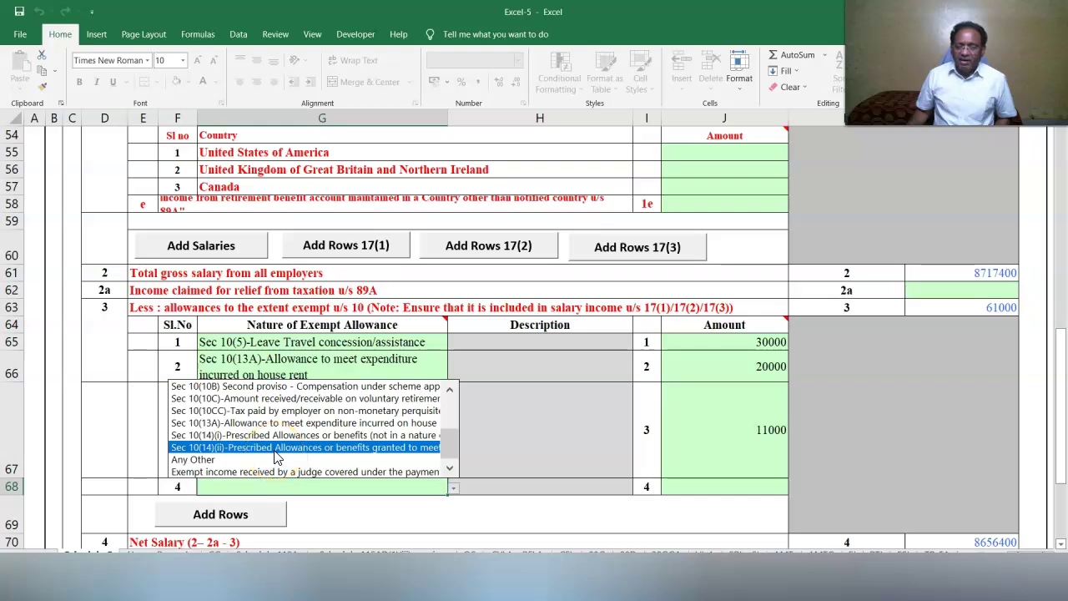
pyautogui.click(275, 448)
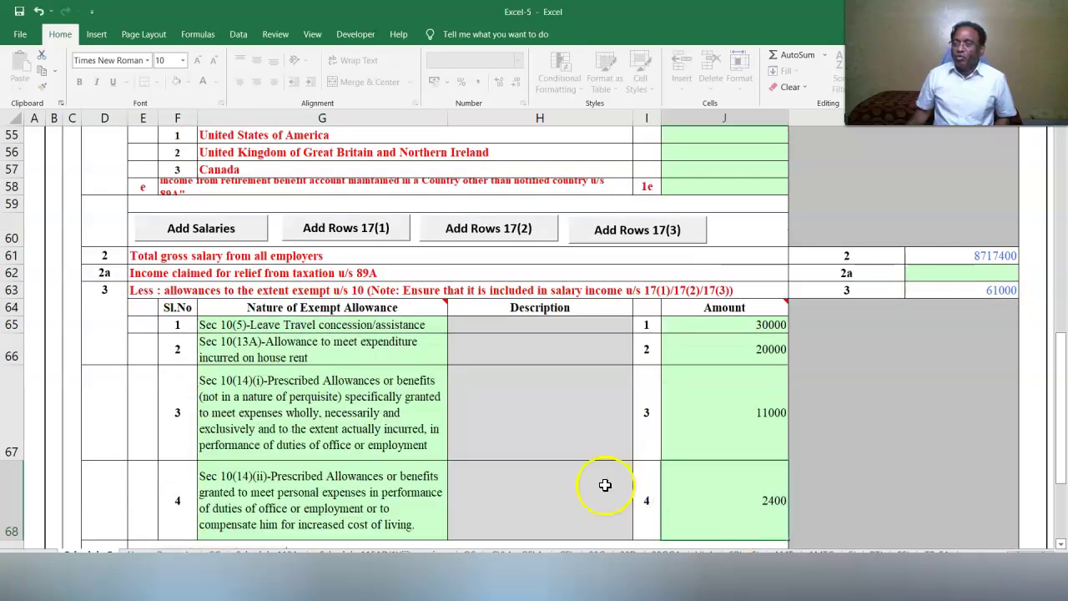
pyautogui.scroll(-4, 667, 467)
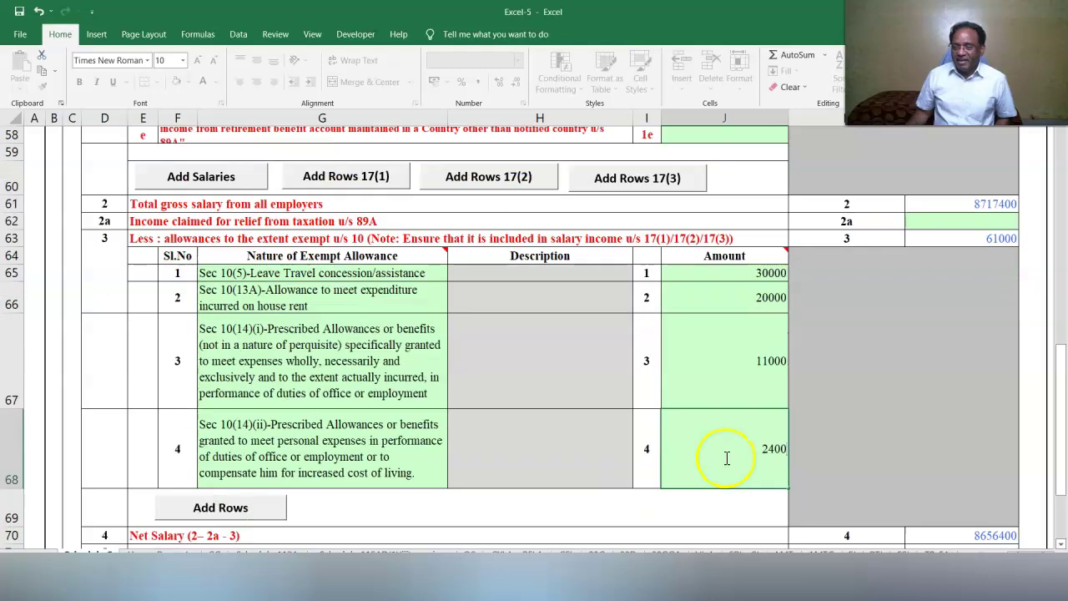
pyautogui.scroll(1, 788, 417)
pyautogui.click(818, 387)
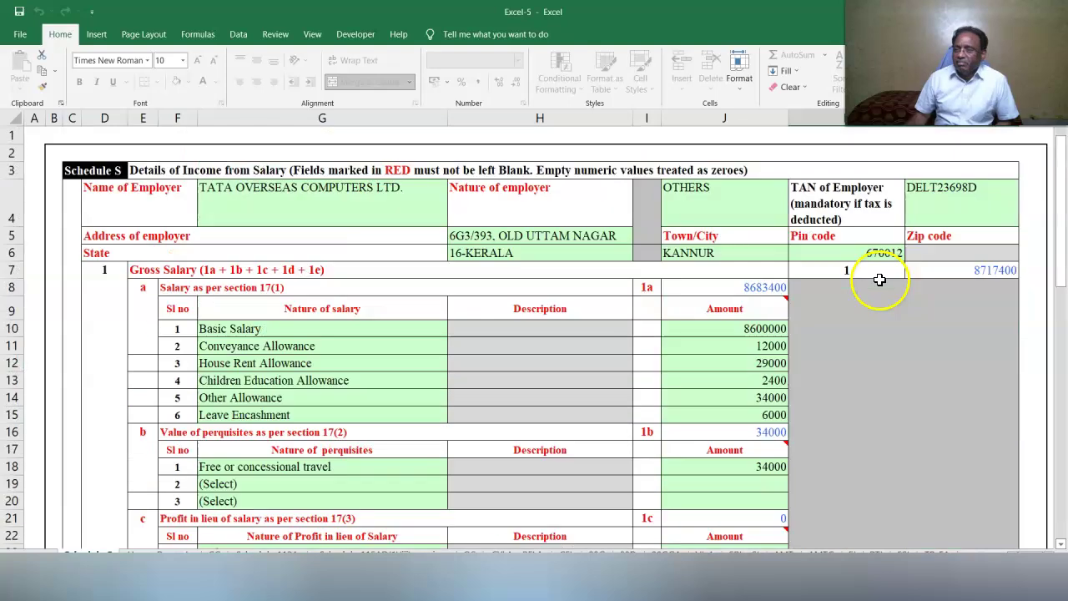
# Validate Schedule S and acknowledge the OK message.
pyautogui.click(1048, 559)
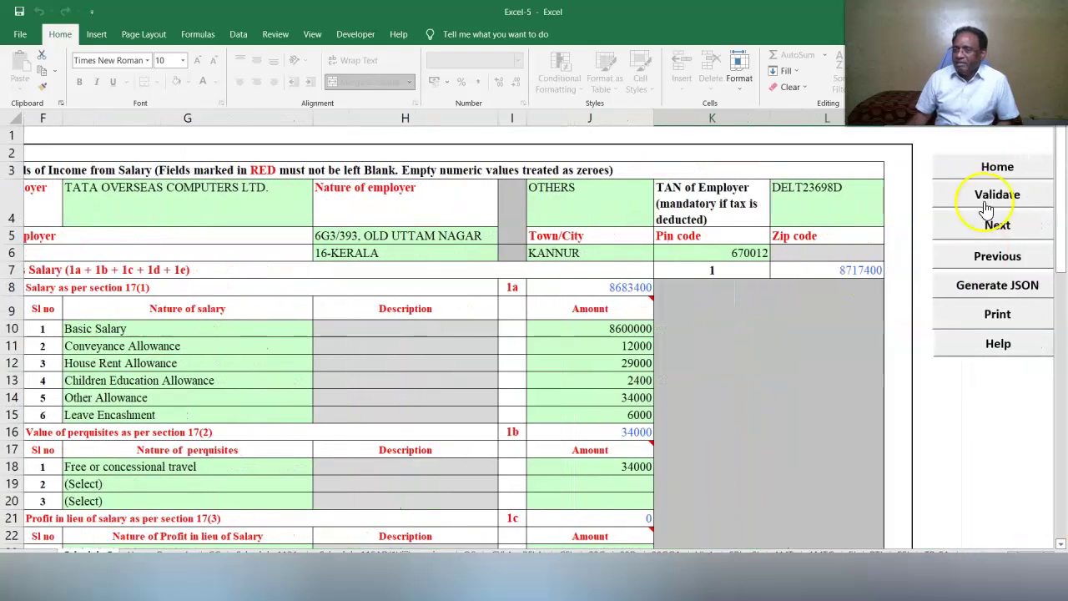
pyautogui.click(985, 194)
pyautogui.click(530, 329)
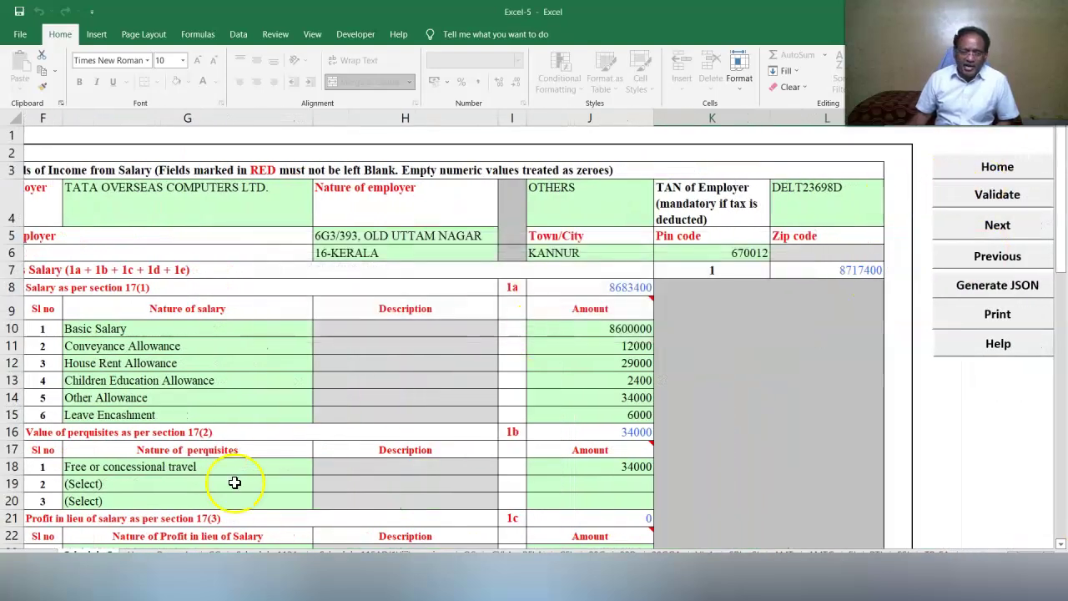
# In Schedule HP, set the property state to Kerala and PIN code to 682001.
pyautogui.click(156, 549)
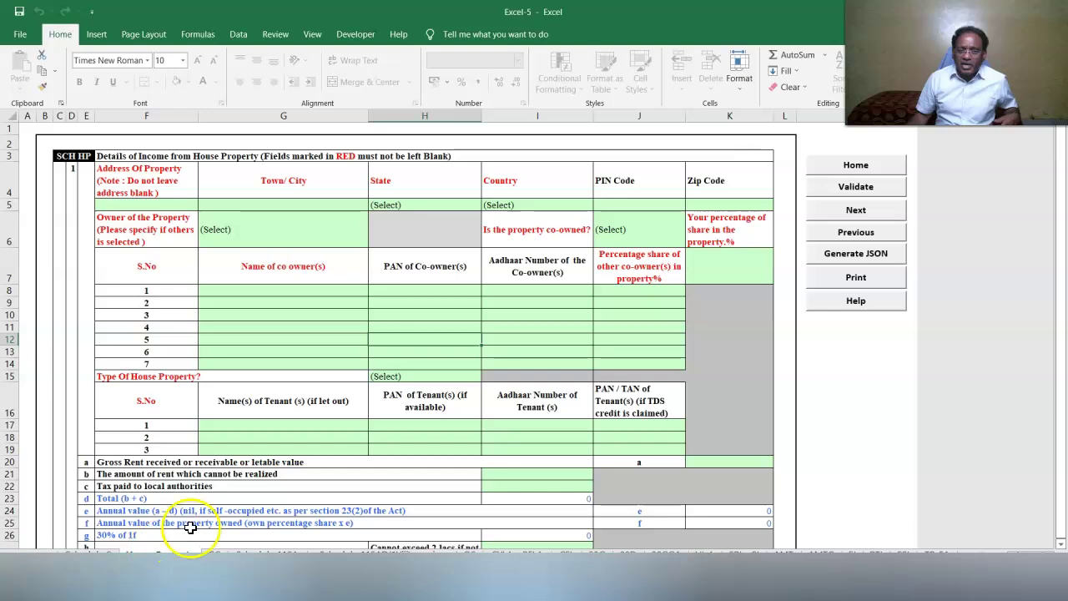
pyautogui.click(1035, 579)
pyautogui.click(1035, 579)
pyautogui.click(1035, 579)
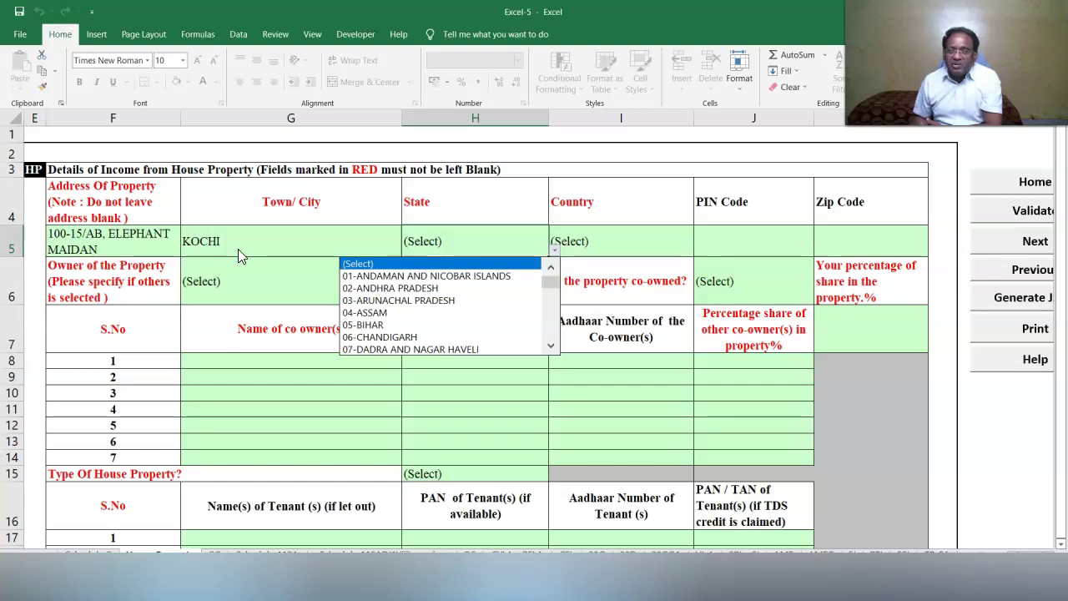
pyautogui.click(552, 348)
pyautogui.click(550, 350)
pyautogui.click(452, 353)
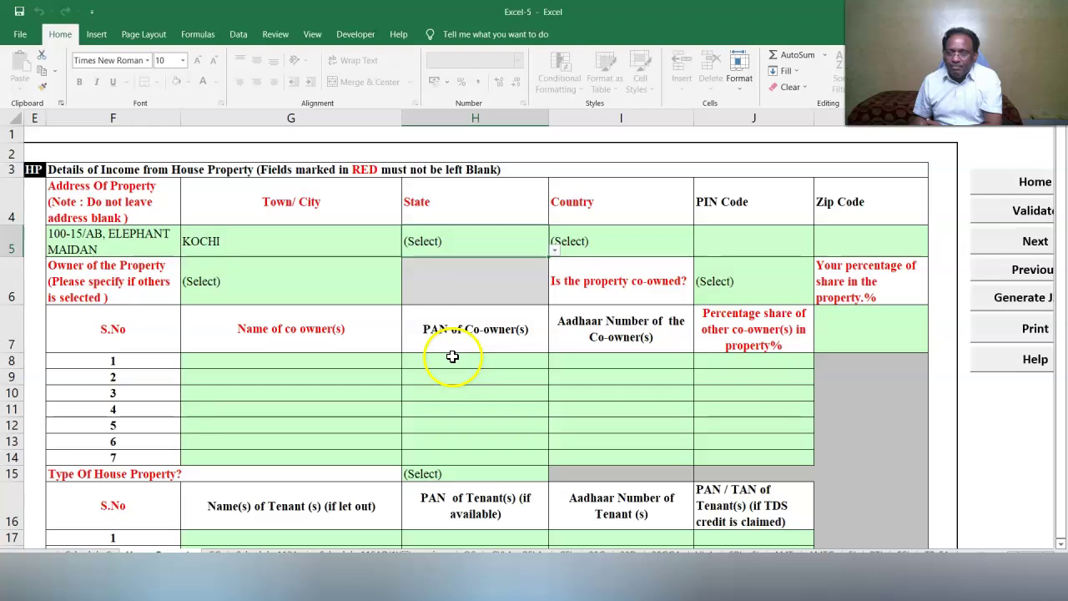
pyautogui.click(760, 249)
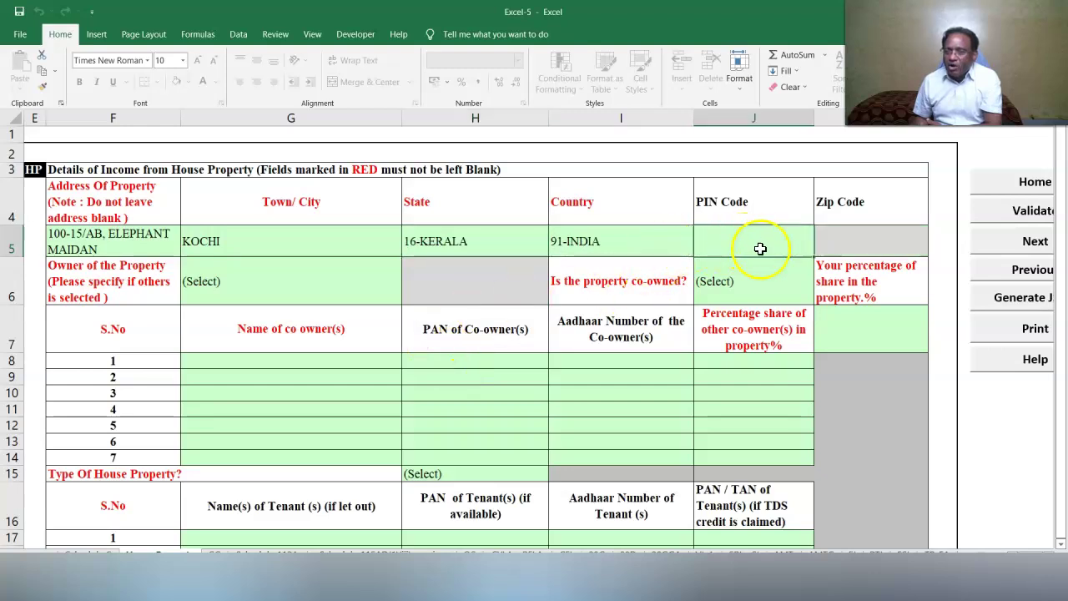
pyautogui.write('682001')
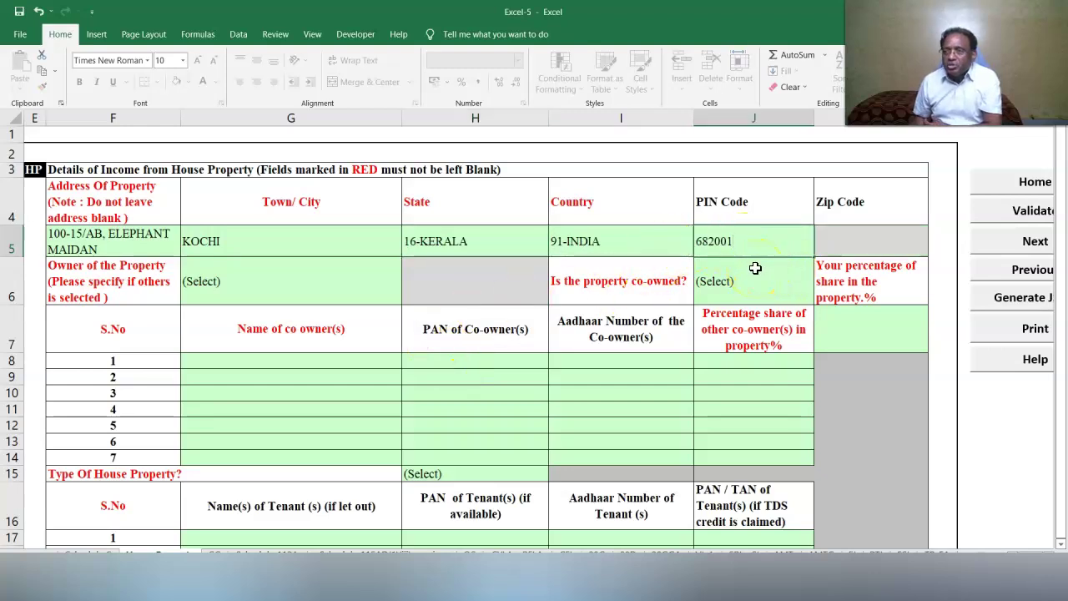
pyautogui.press('Return')
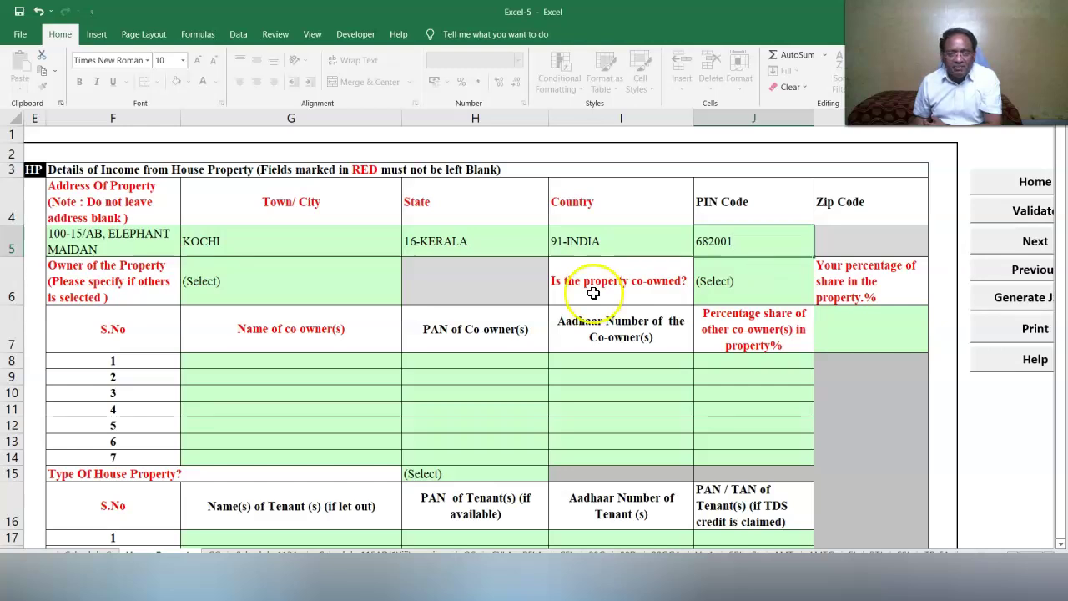
# Set the property owner to Self and mark it as not co-owned.
pyautogui.click(273, 282)
pyautogui.click(407, 298)
pyautogui.click(290, 324)
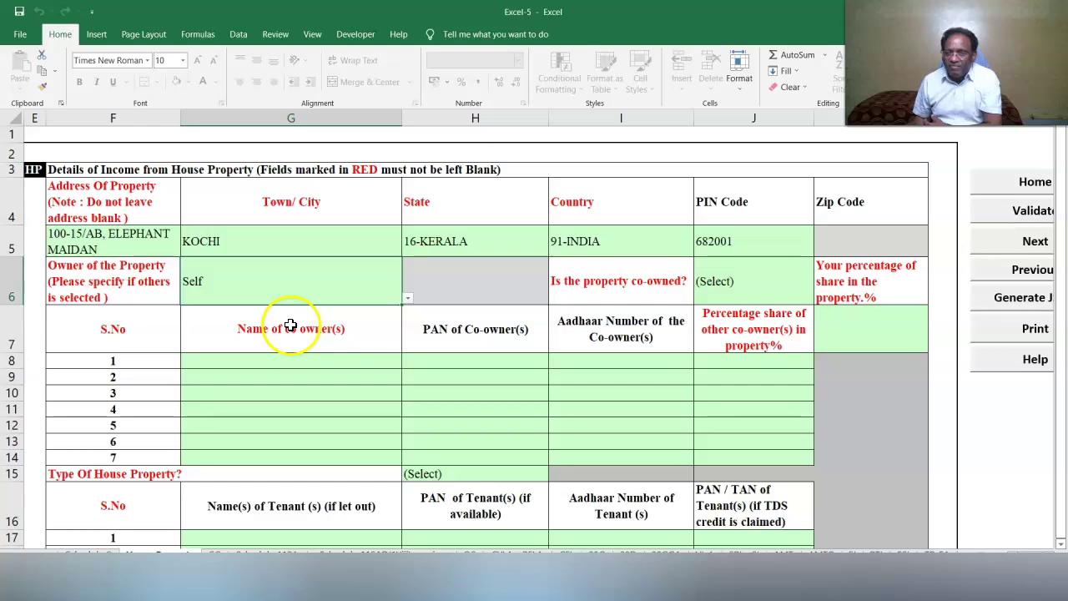
pyautogui.click(727, 290)
pyautogui.click(820, 298)
pyautogui.click(700, 335)
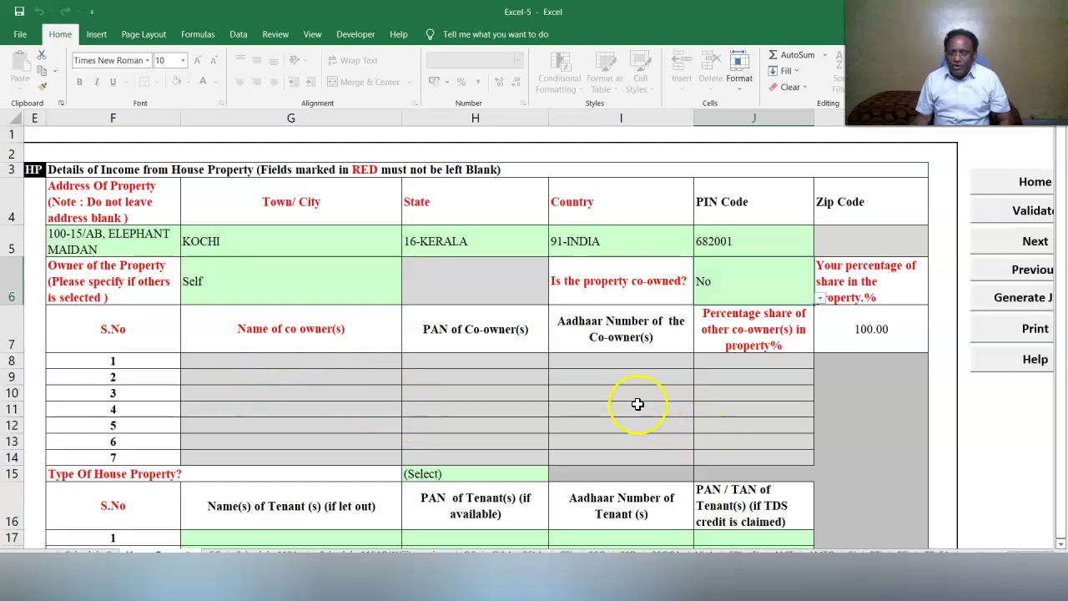
# Set the property type to Let Out and enter the tenant's name.
pyautogui.scroll(-3, 655, 472)
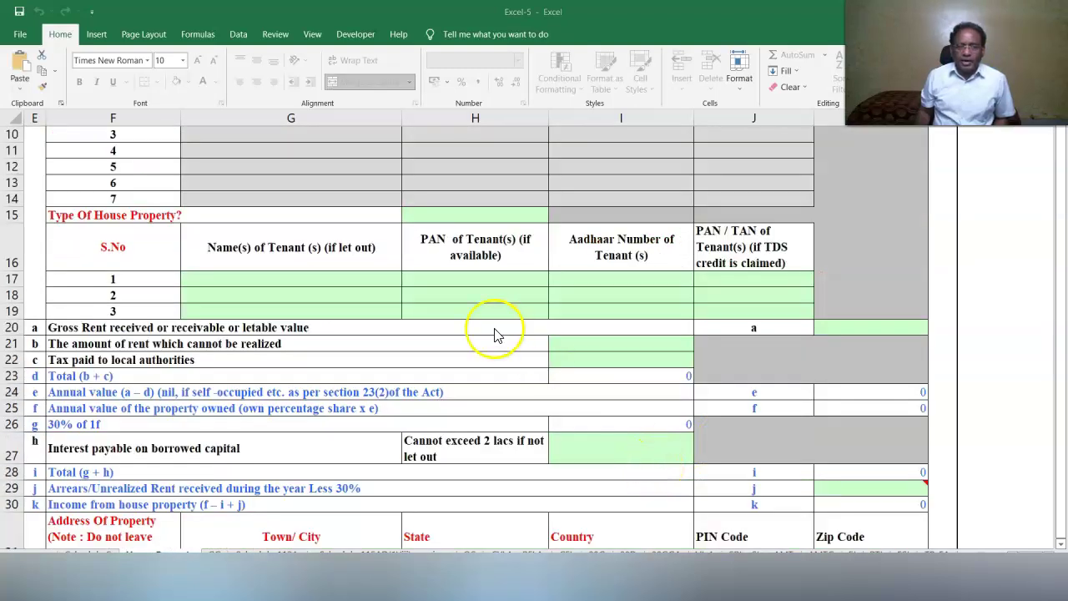
pyautogui.click(479, 216)
pyautogui.click(554, 216)
pyautogui.click(501, 254)
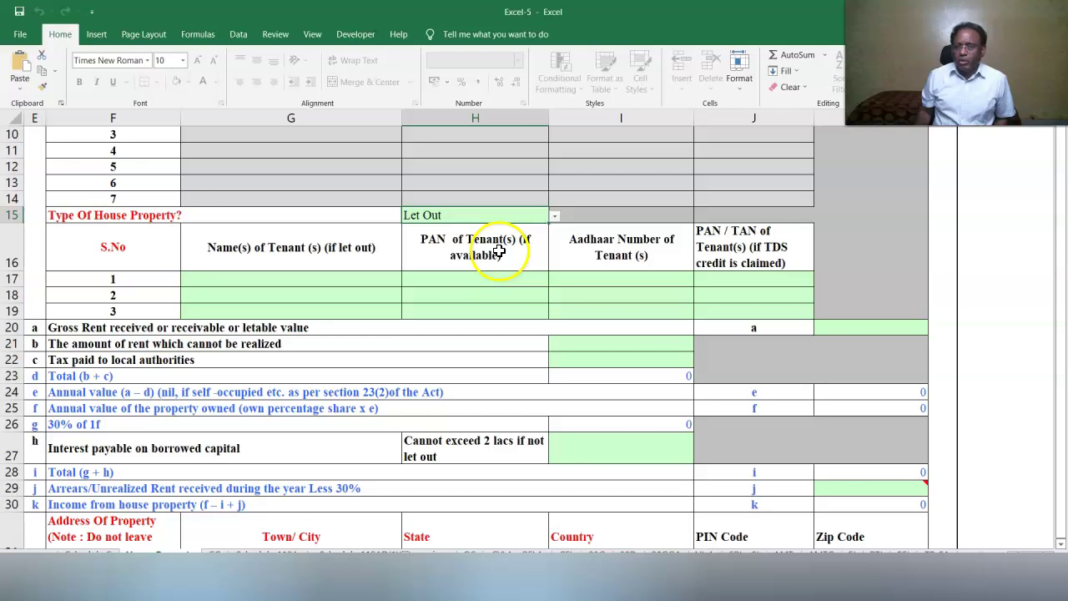
pyautogui.click(233, 284)
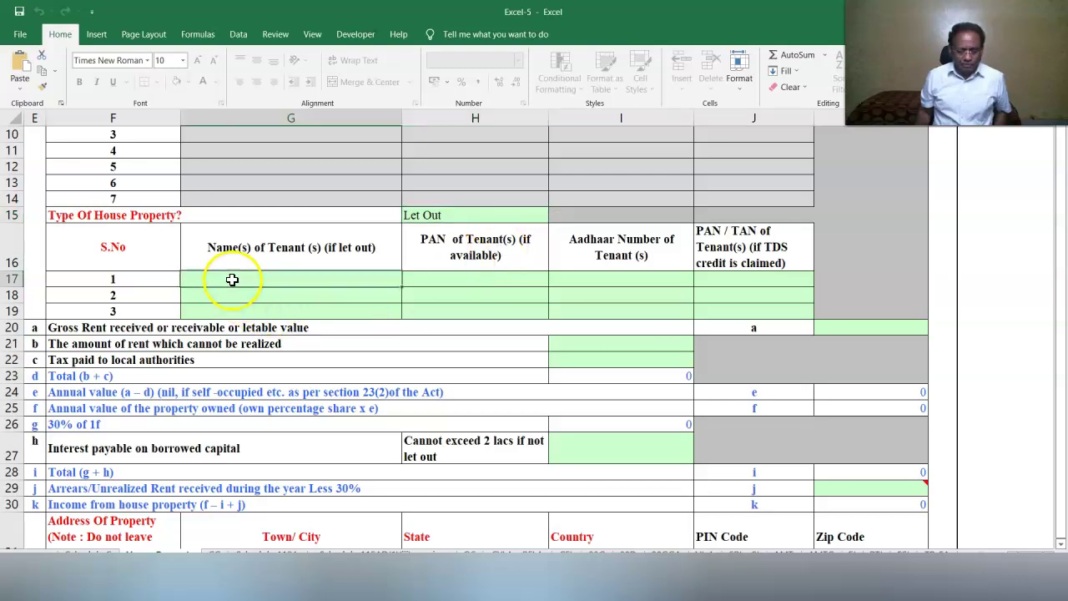
pyautogui.write('T. MATHEW')
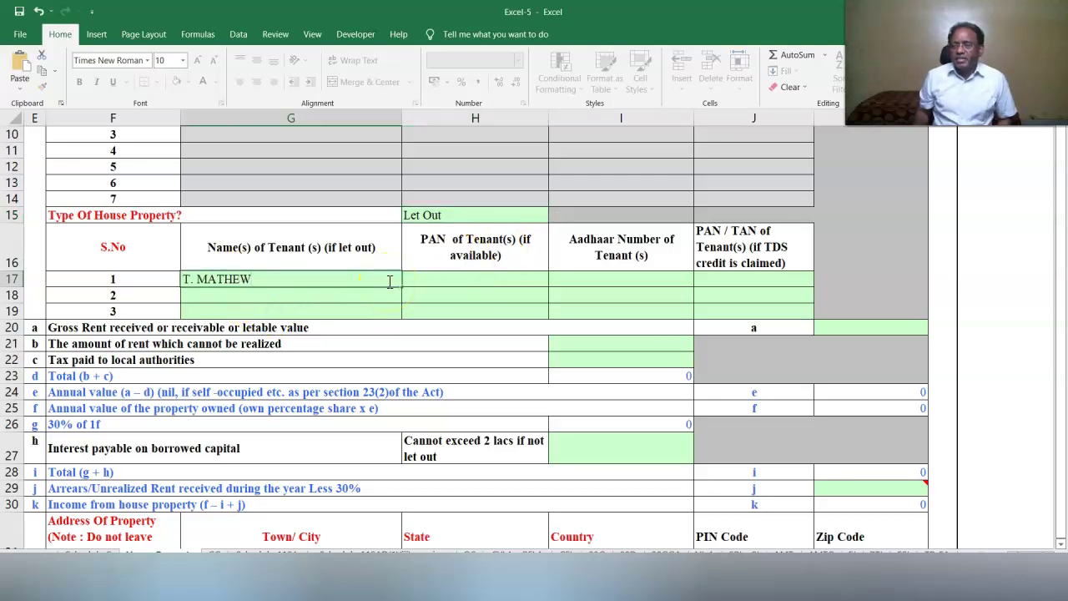
pyautogui.click(505, 282)
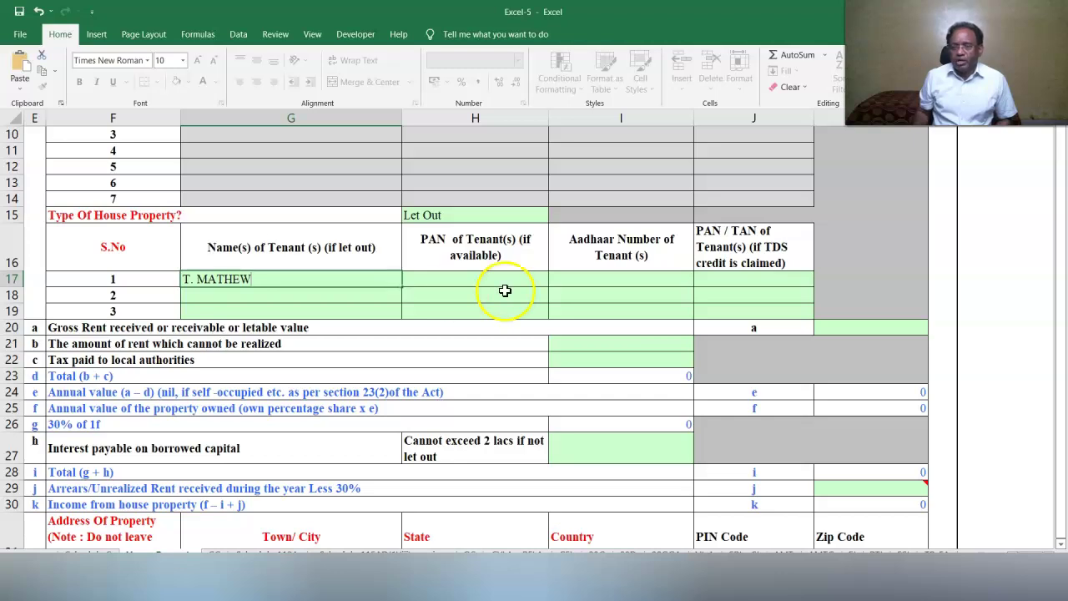
# Enter 80000 as tax paid to local authorities, then select the interest on borrowed capital field.
pyautogui.click(965, 381)
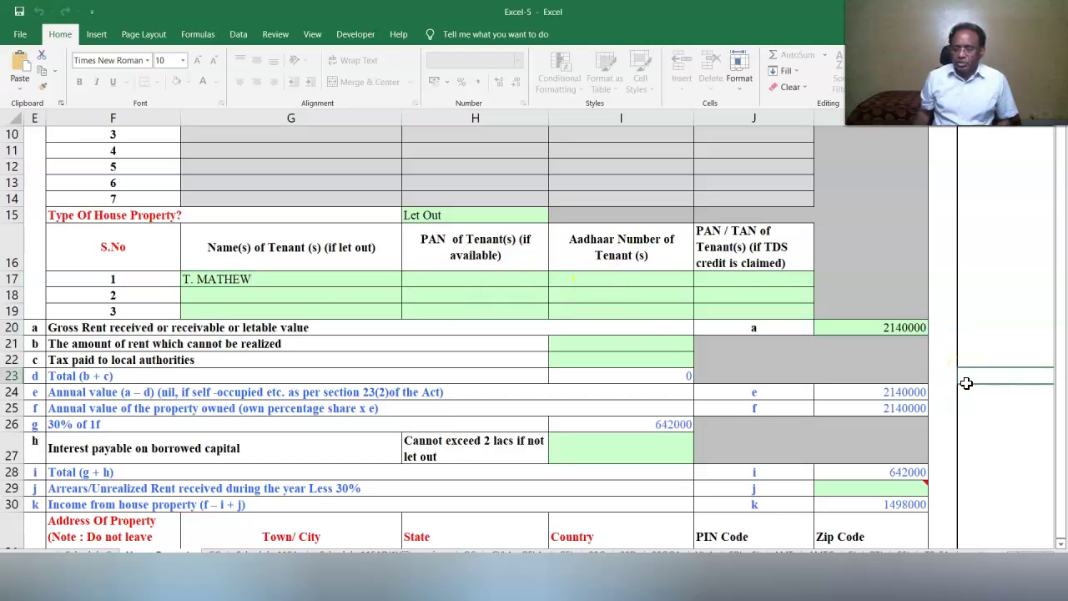
pyautogui.click(650, 363)
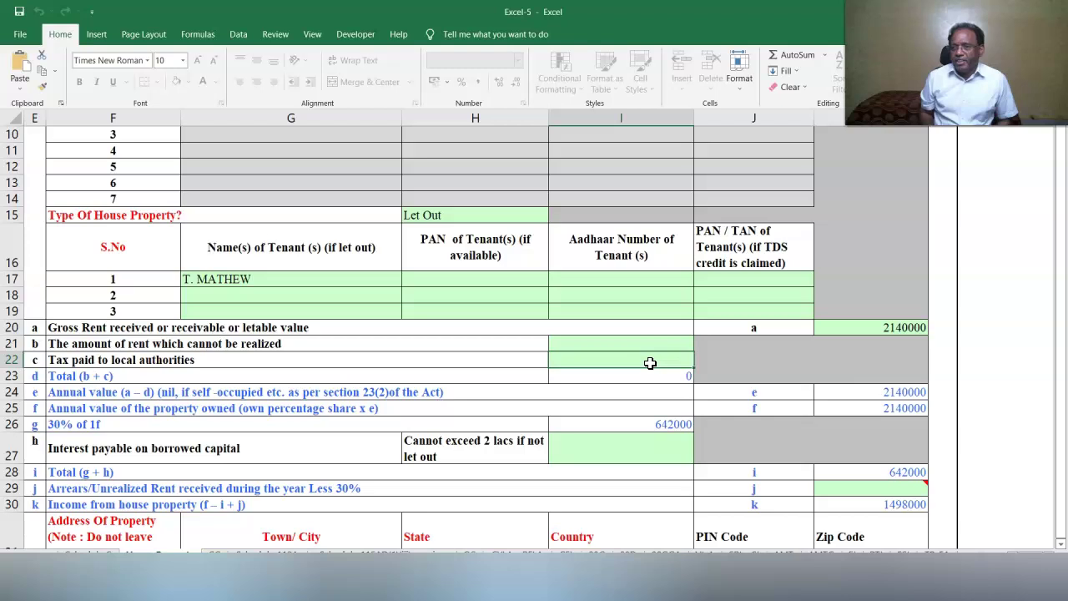
pyautogui.write('80')
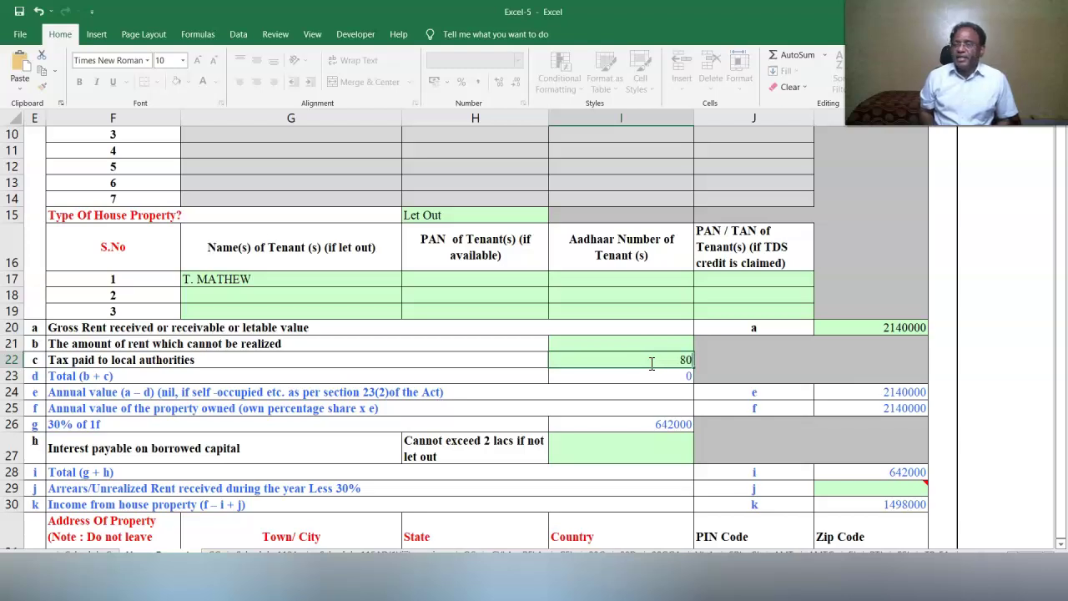
pyautogui.write('000')
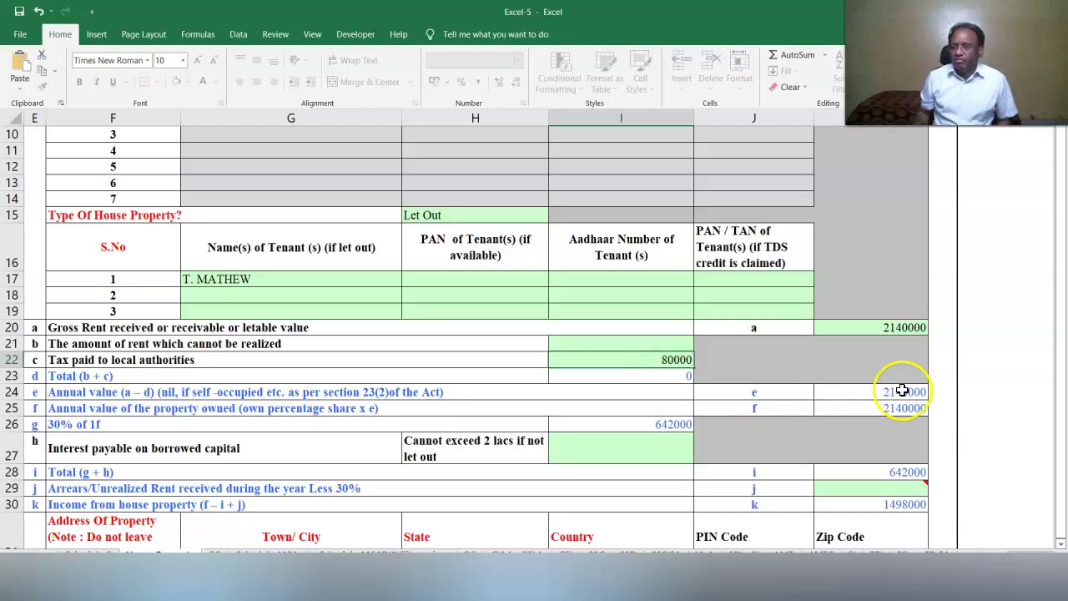
pyautogui.click(965, 364)
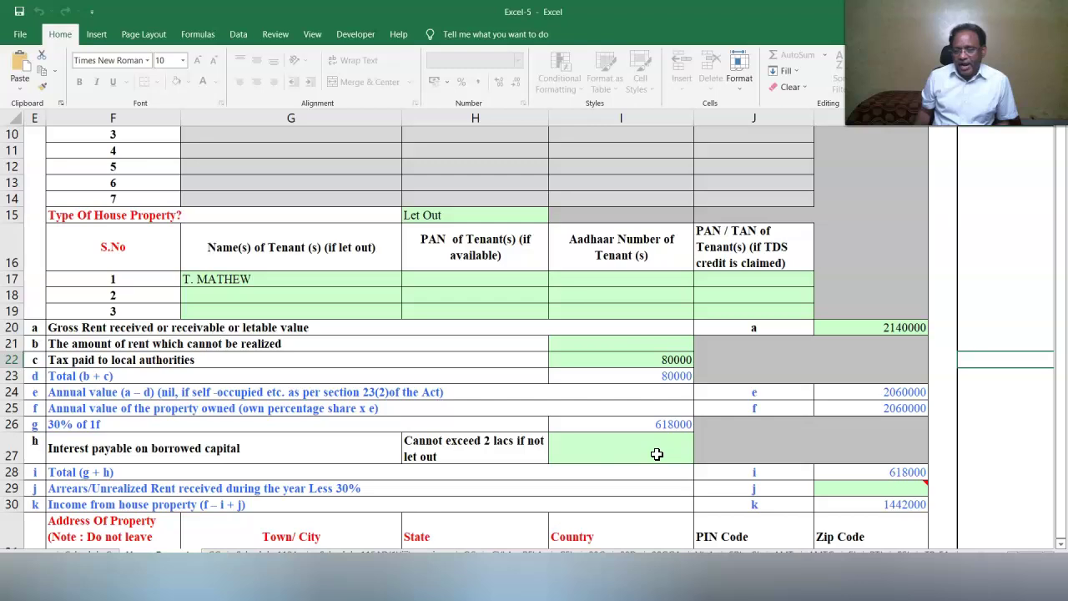
pyautogui.click(656, 454)
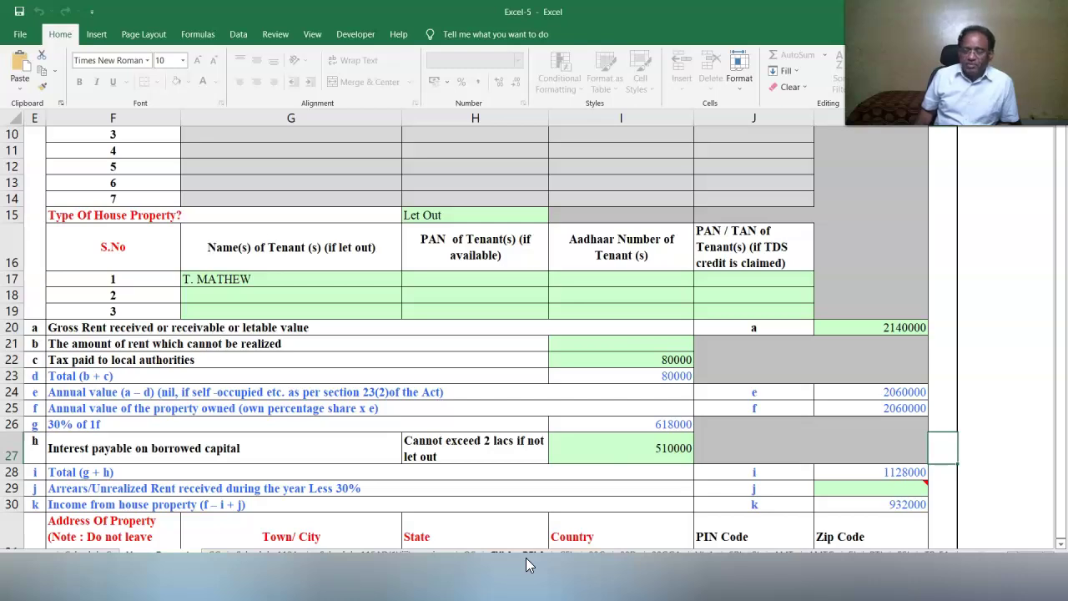
# Pass through Schedule CYLA and open the Schedule CFL sheet.
pyautogui.click(526, 560)
pyautogui.scroll(-3, 534, 388)
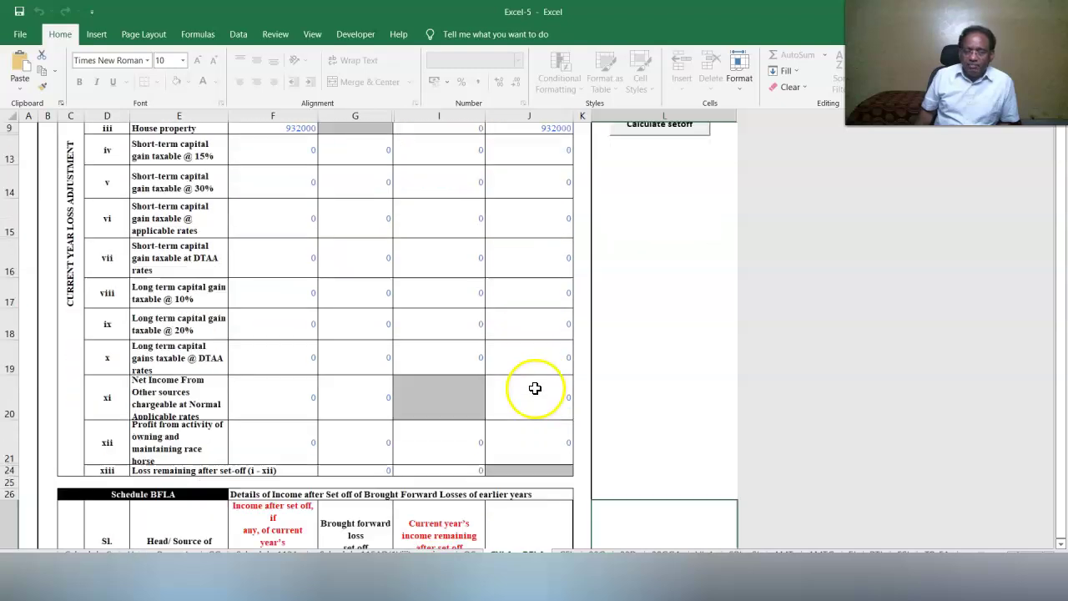
pyautogui.scroll(-2, 535, 388)
pyautogui.scroll(-6, 491, 414)
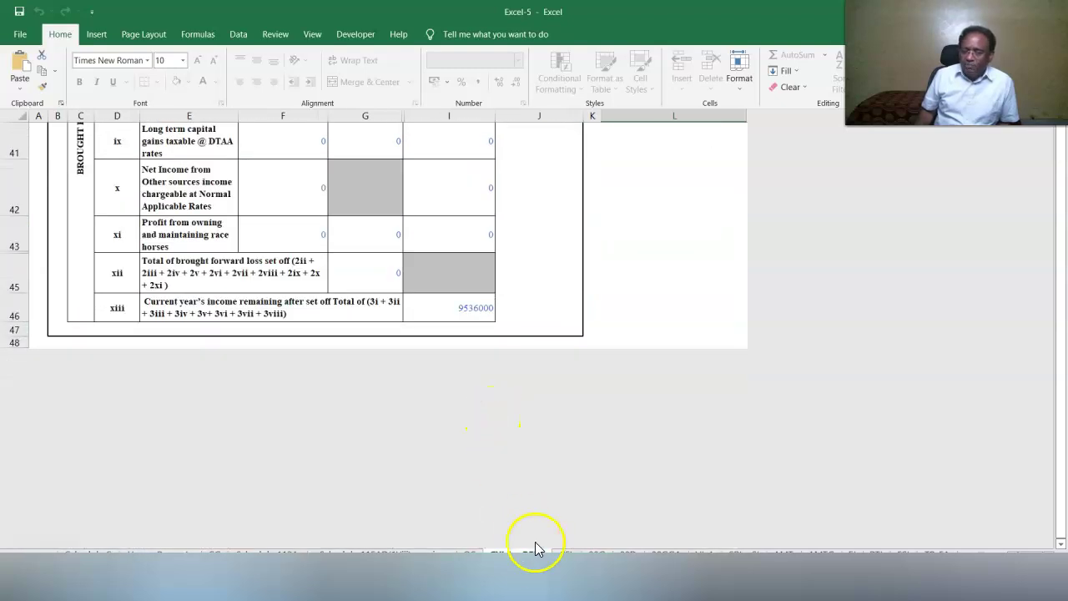
pyautogui.click(570, 554)
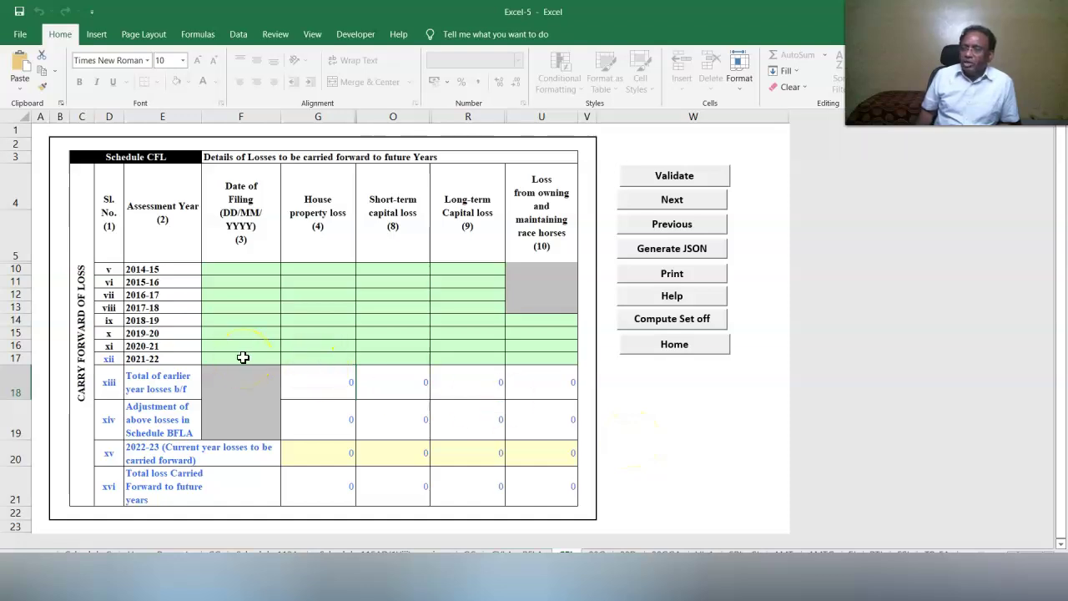
# Enter the 2021-22 house property loss of 74000 with filing date 15/06/2021 and validate Schedule CFL.
pyautogui.click(243, 357)
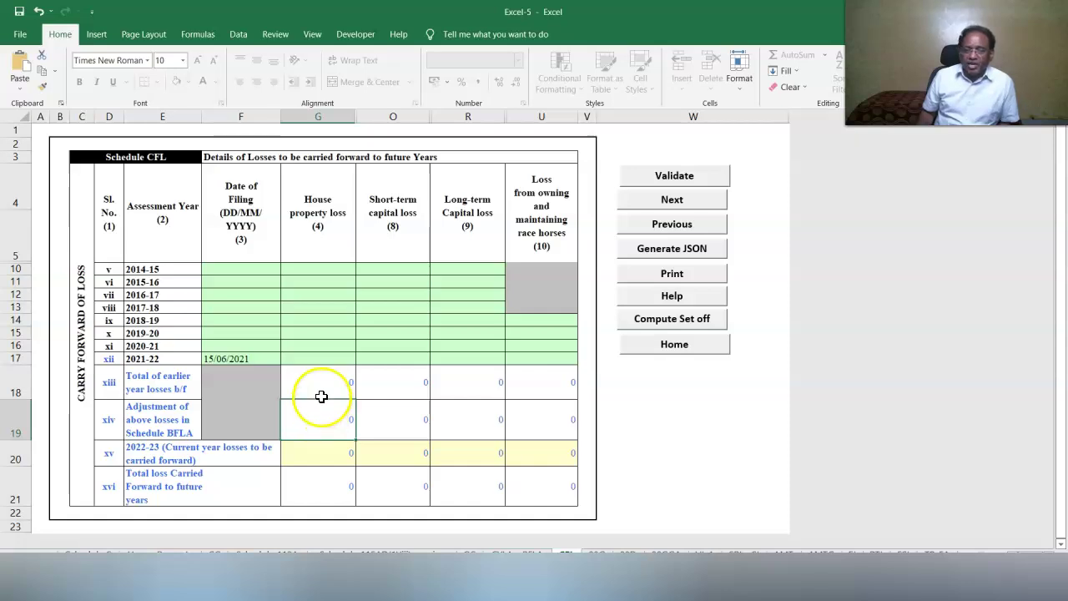
pyautogui.click(307, 357)
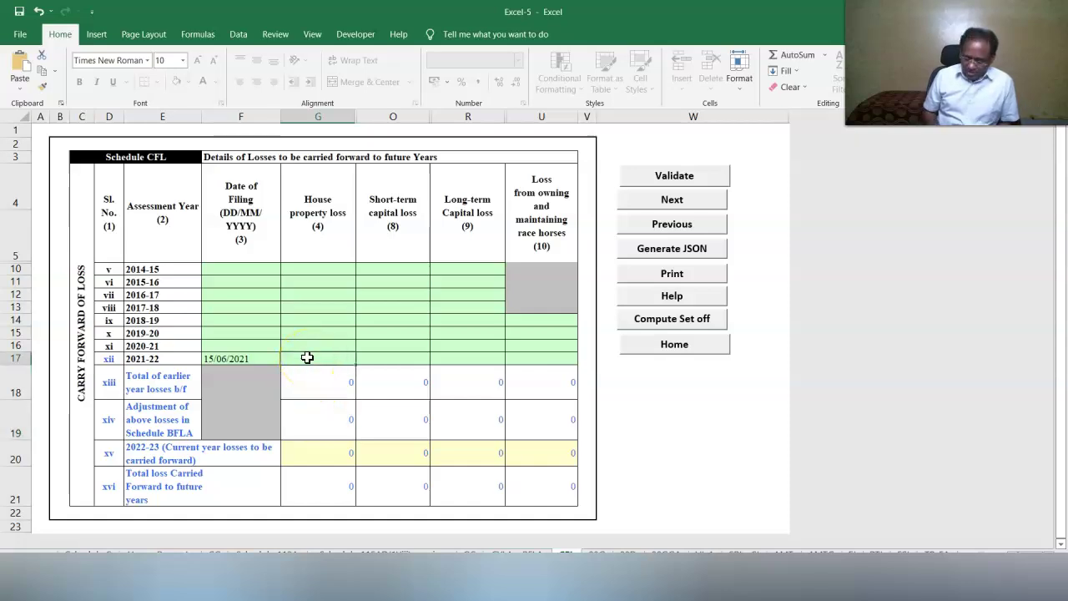
pyautogui.write('74000')
pyautogui.press('Return')
pyautogui.click(673, 180)
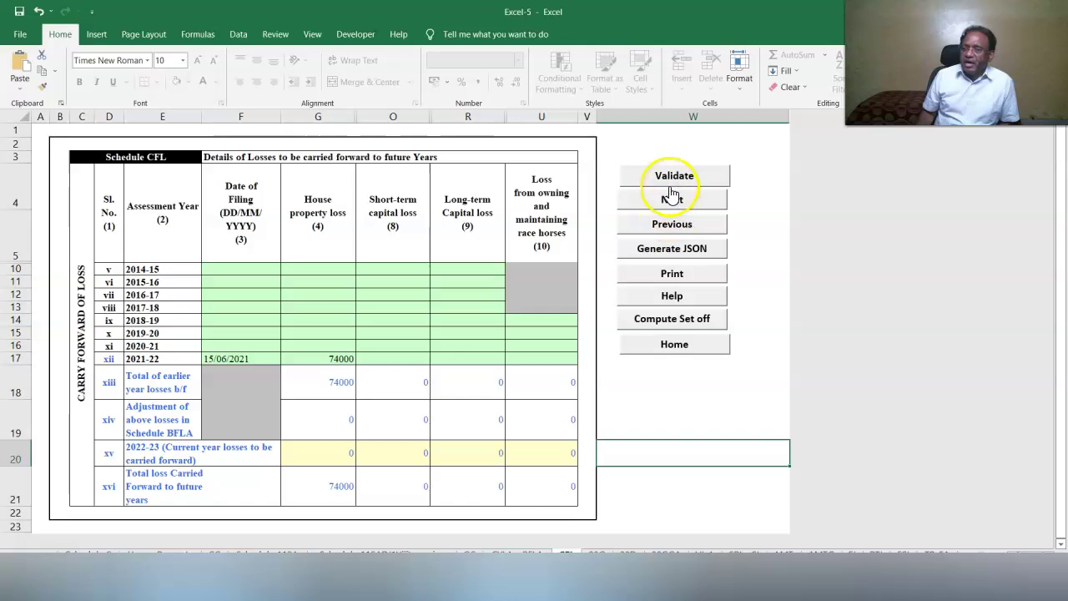
pyautogui.click(513, 325)
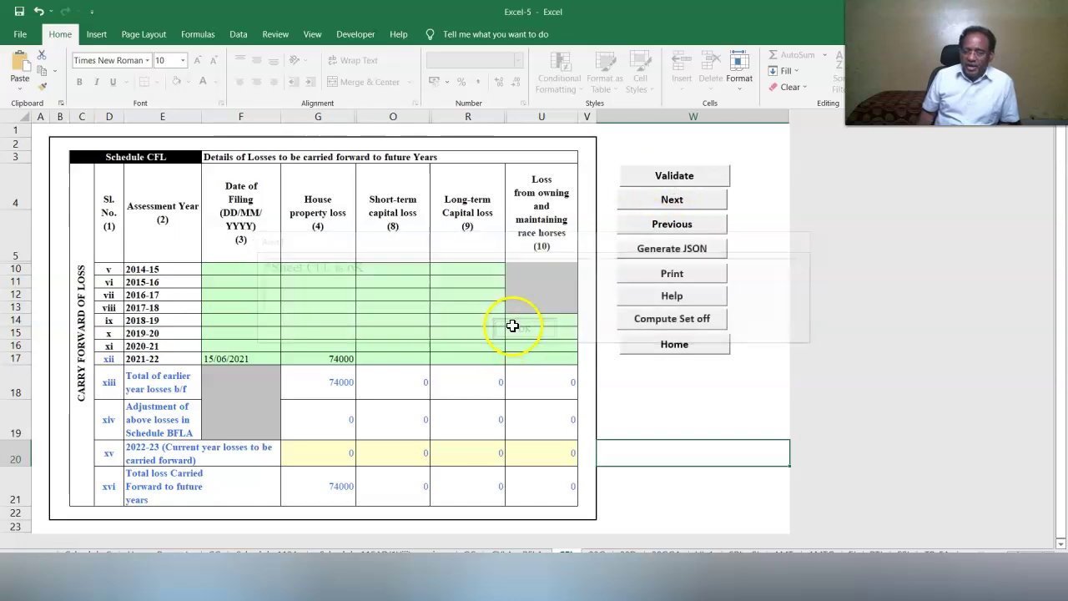
pyautogui.scroll(15, 980, 386)
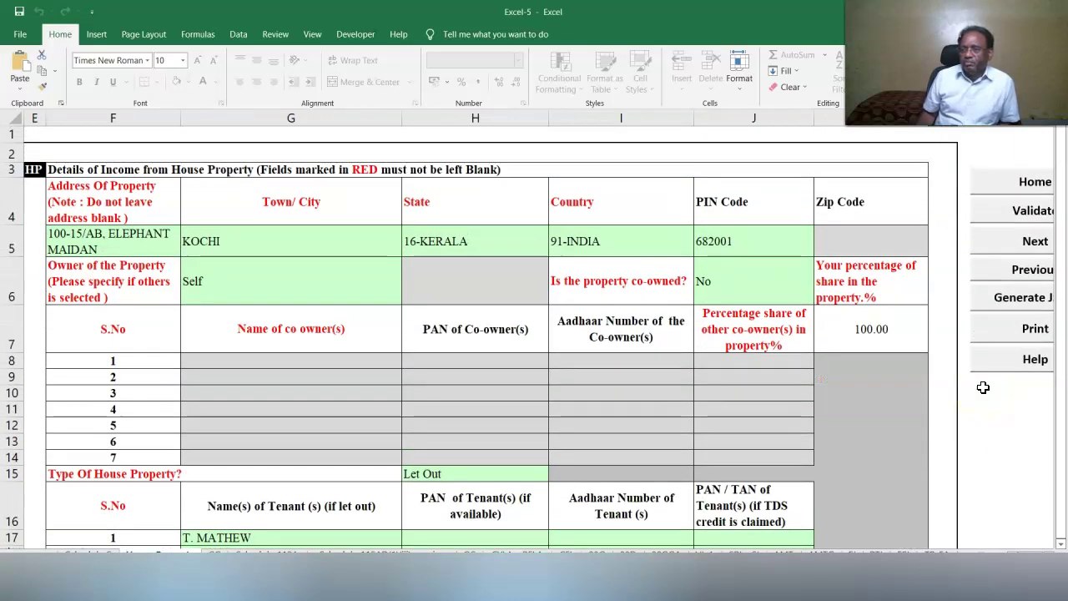
# Validate Schedule HP, then enter savings bank interest of 132930 in Schedule OS.
pyautogui.scroll(-1, 983, 388)
pyautogui.click(1008, 160)
pyautogui.click(522, 326)
pyautogui.click(655, 358)
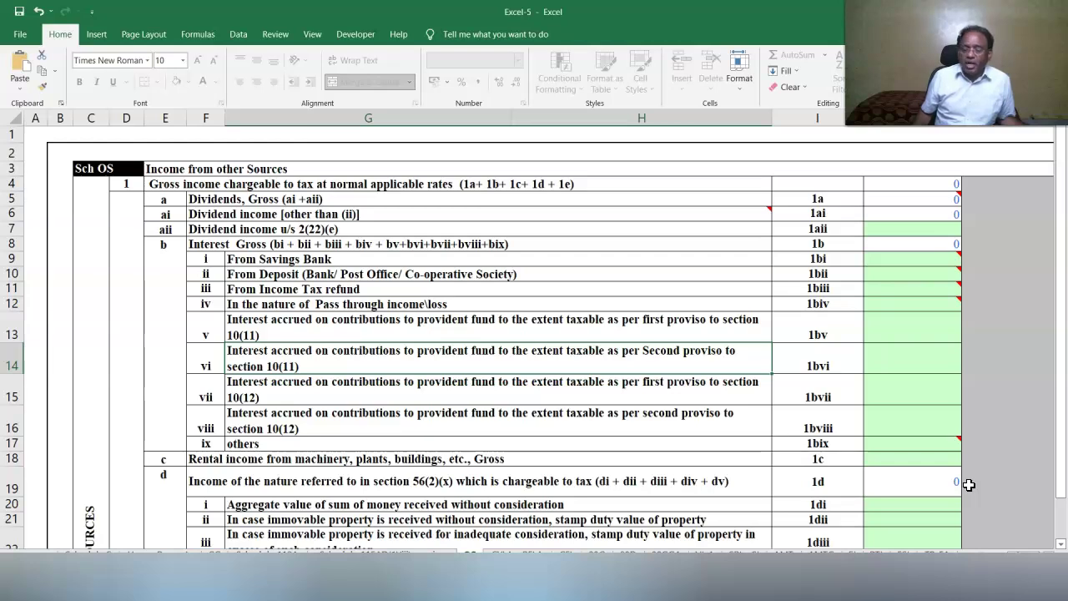
pyautogui.click(717, 318)
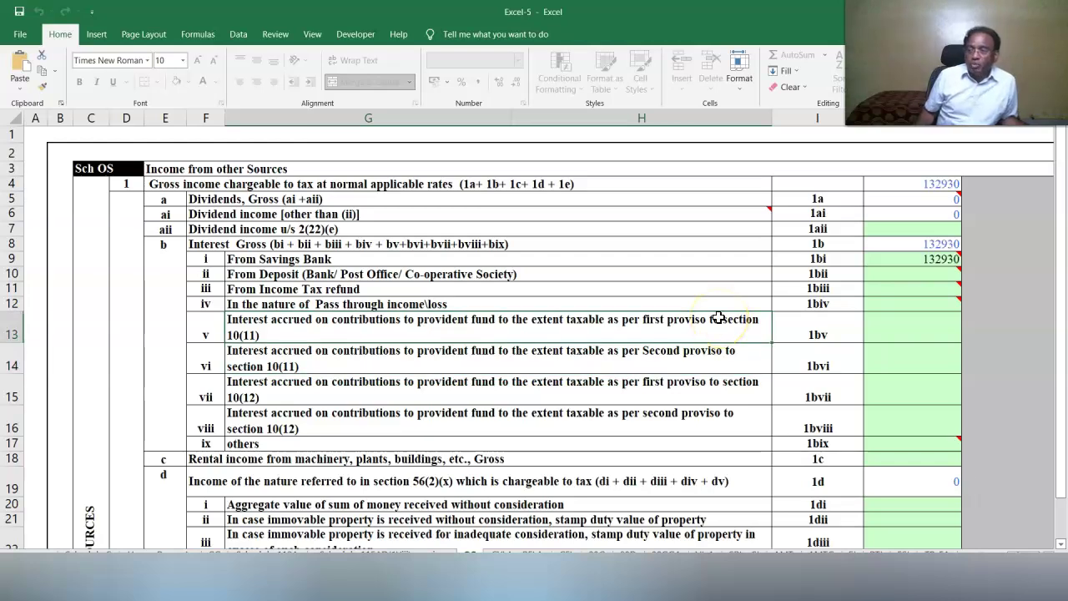
pyautogui.click(708, 318)
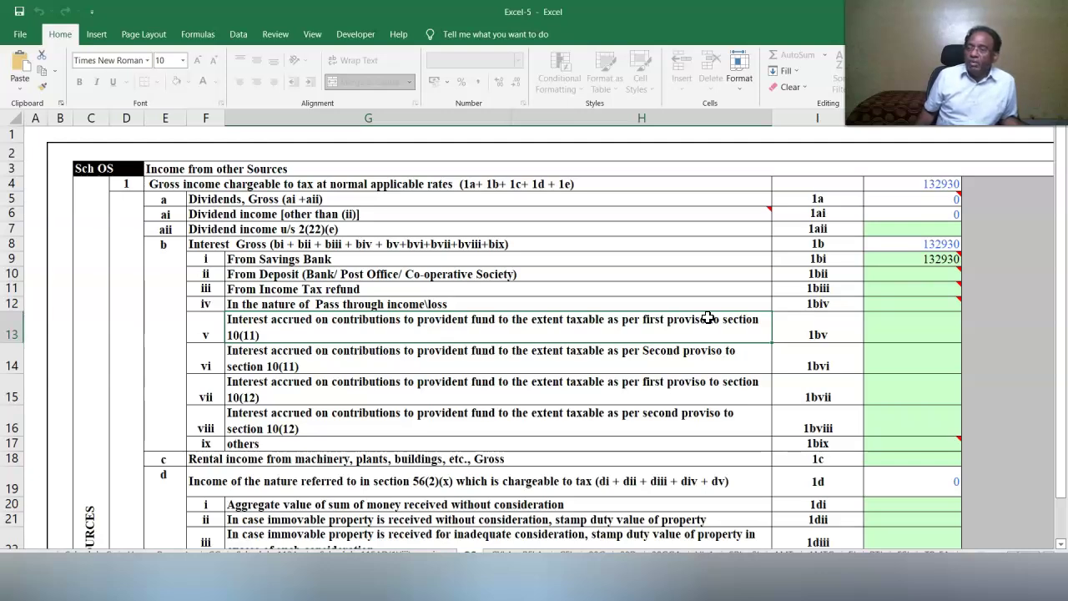
# Enter other interest 20900, income tax refund interest 11250 and dividend u/s 2(22)(e) of 4700.
pyautogui.click(907, 443)
pyautogui.write('20900')
pyautogui.click(592, 383)
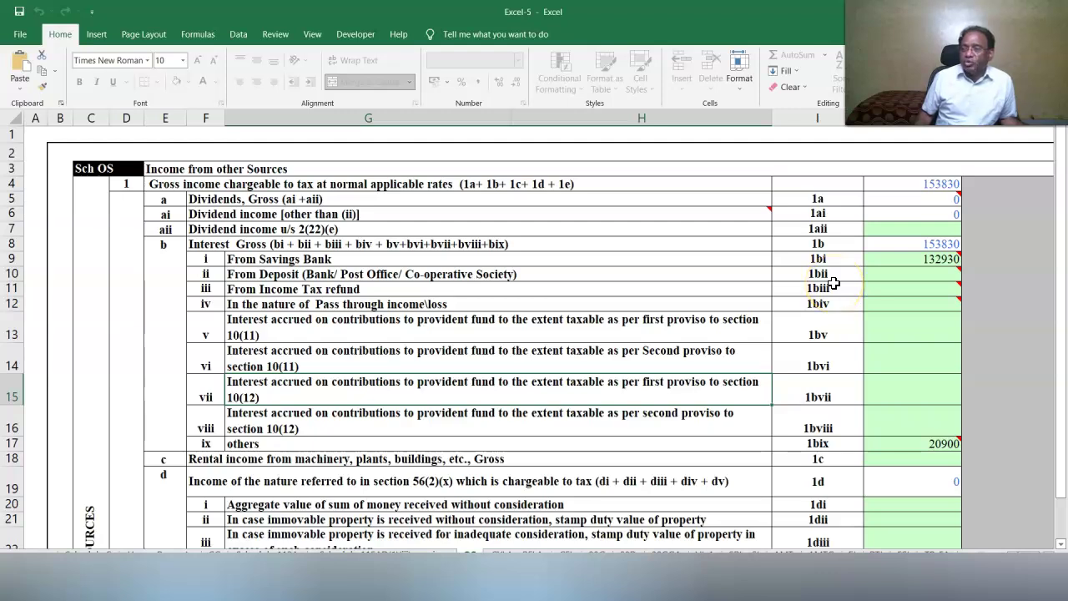
pyautogui.click(921, 289)
pyautogui.write('11250')
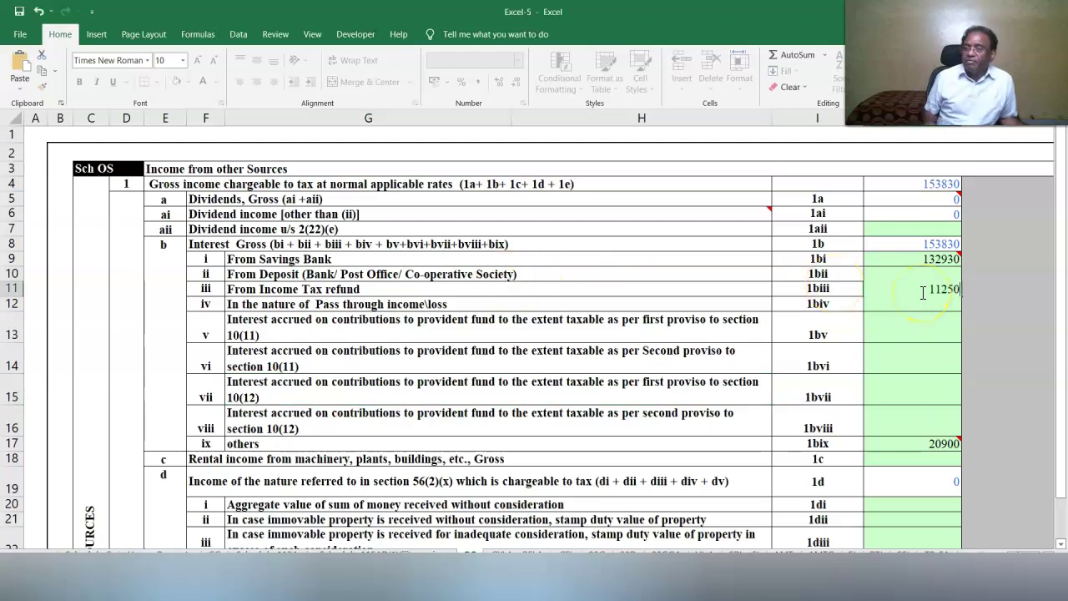
pyautogui.click(816, 306)
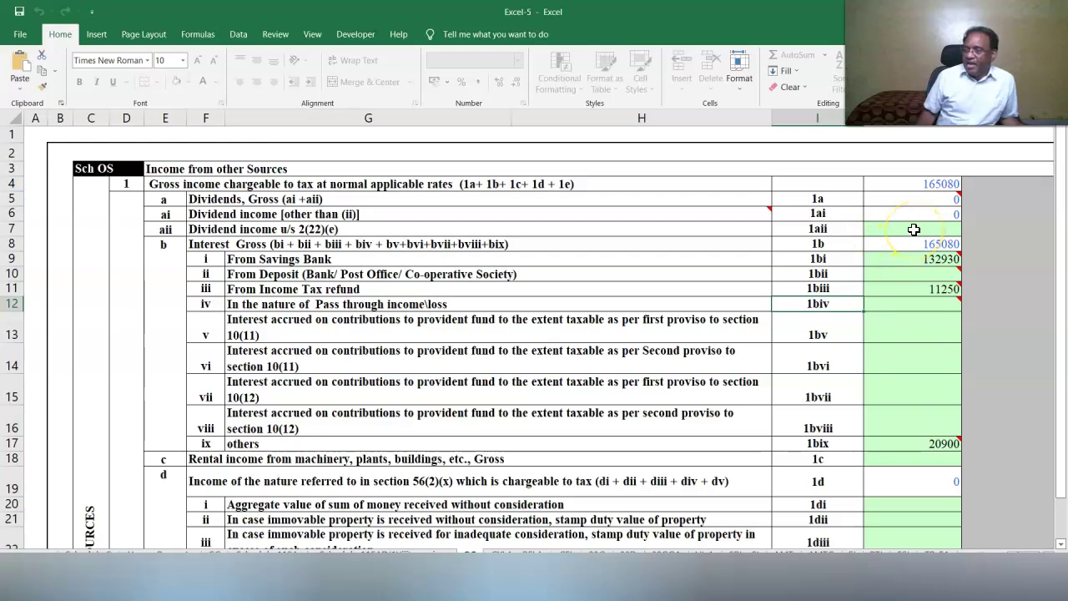
pyautogui.click(914, 230)
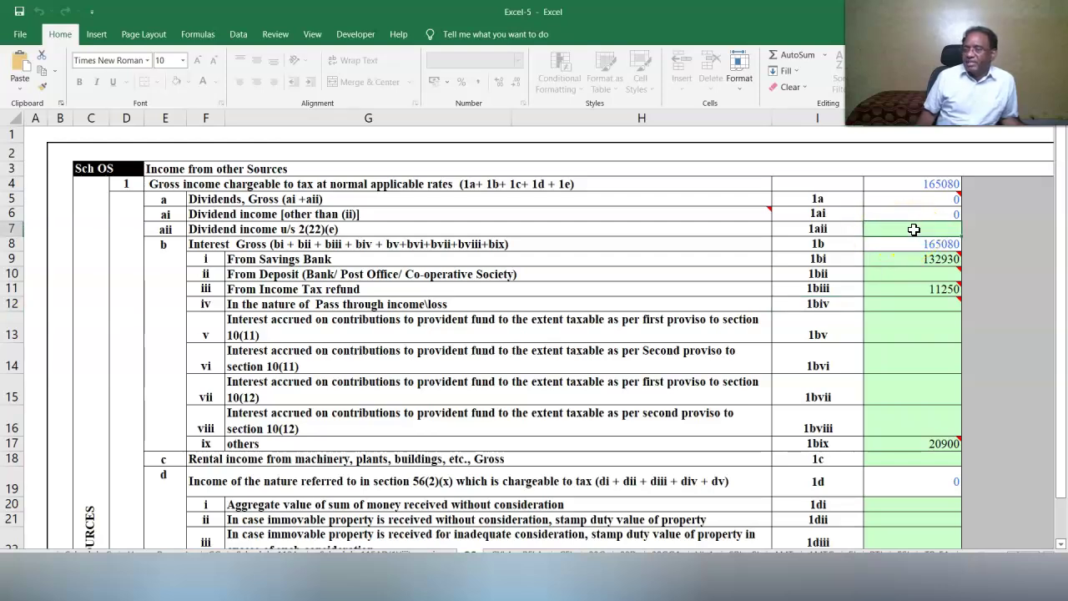
pyautogui.write('4700')
pyautogui.click(734, 271)
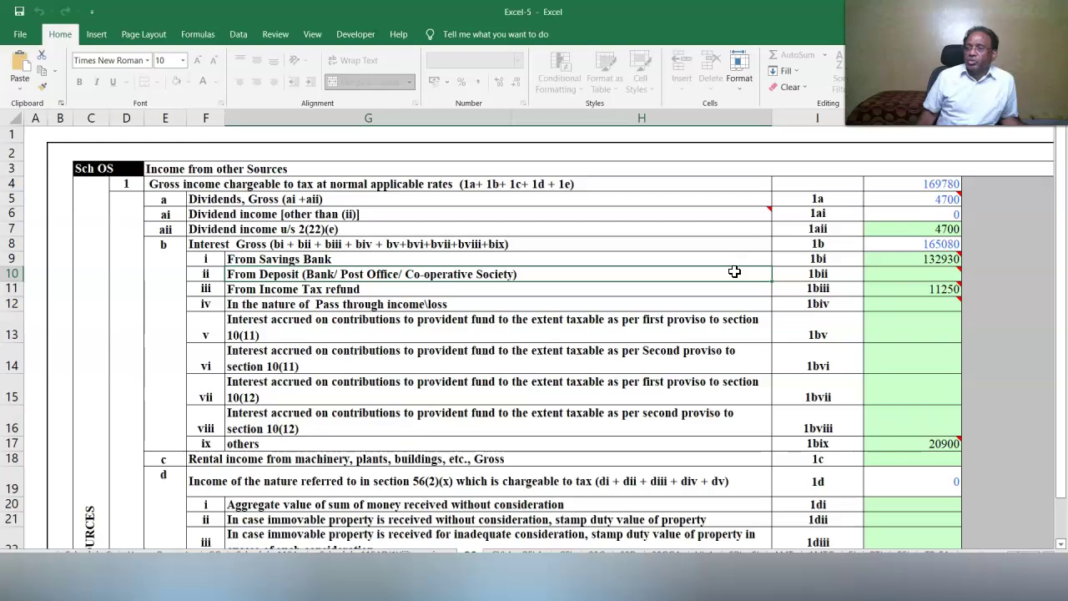
# Clear the 4700 from the section 2(22)(e) dividend row so it counts as regular dividend.
pyautogui.scroll(-20, 734, 271)
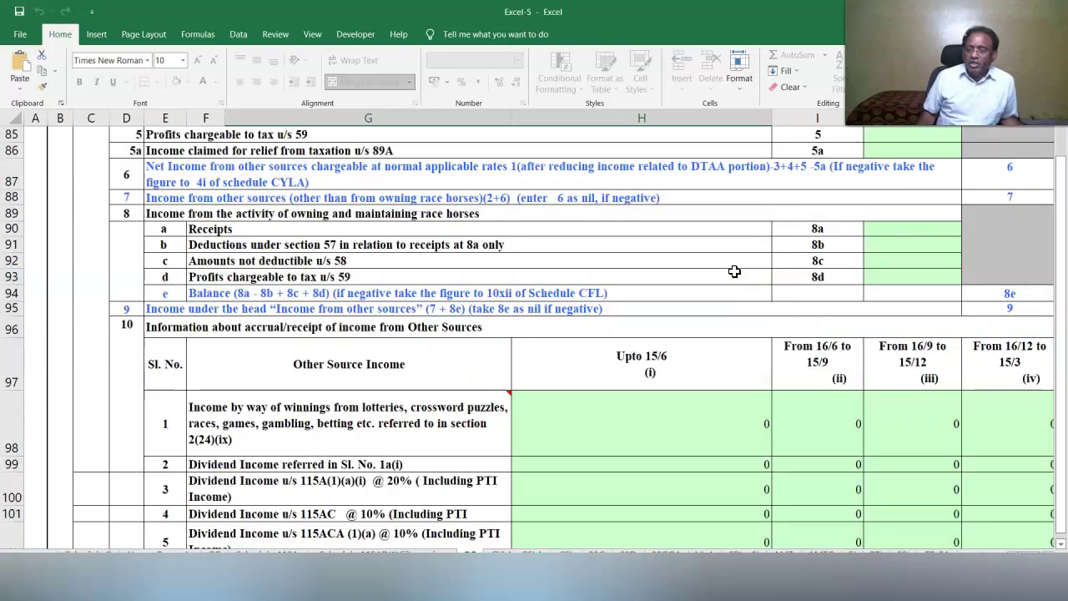
pyautogui.scroll(-3, 734, 271)
pyautogui.click(638, 305)
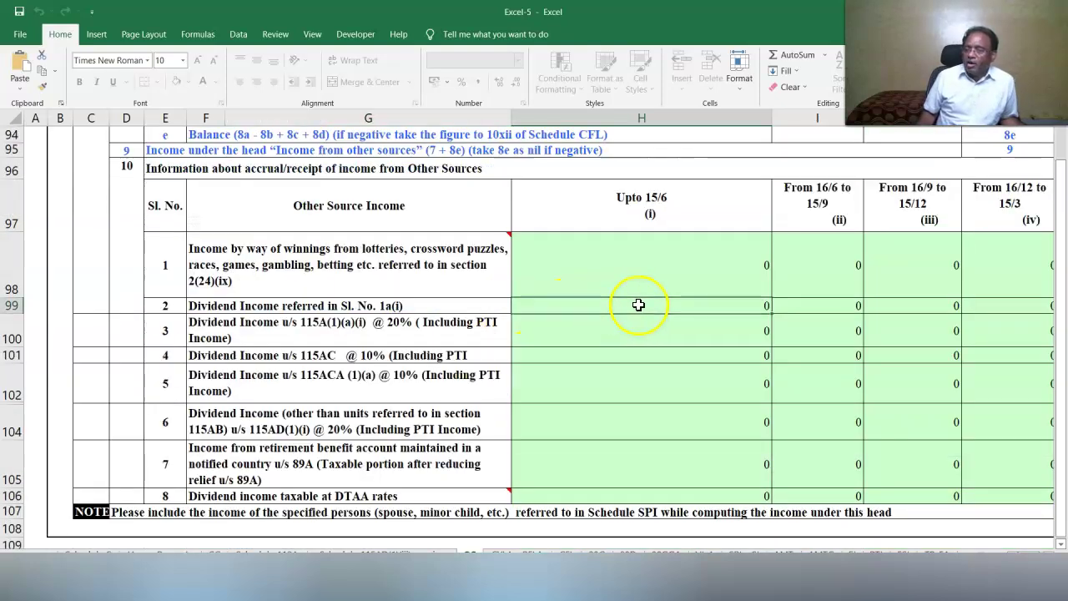
pyautogui.scroll(20, 640, 305)
pyautogui.click(930, 214)
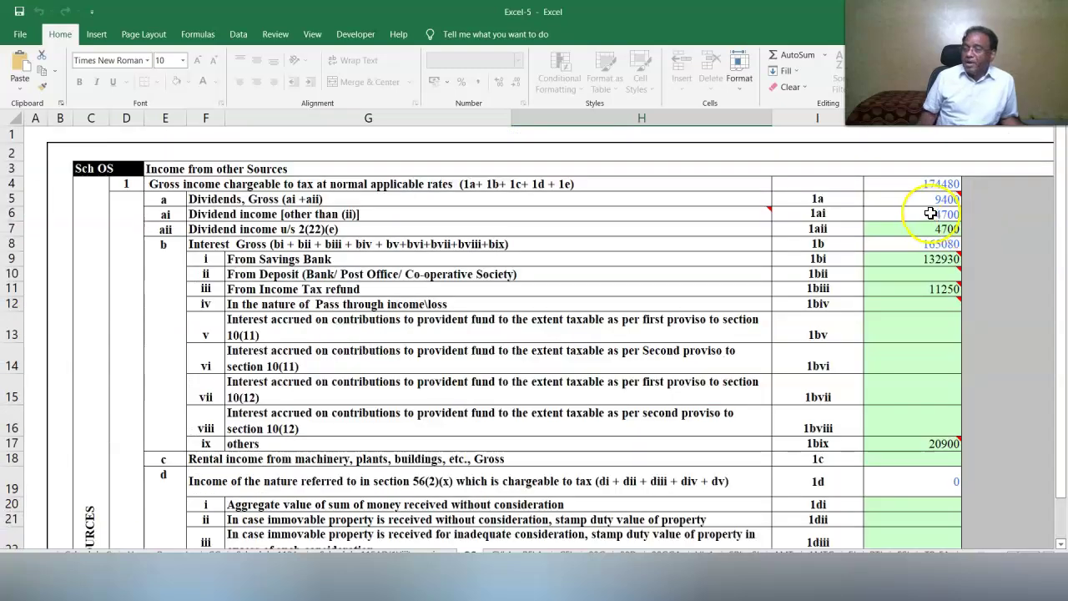
pyautogui.click(911, 229)
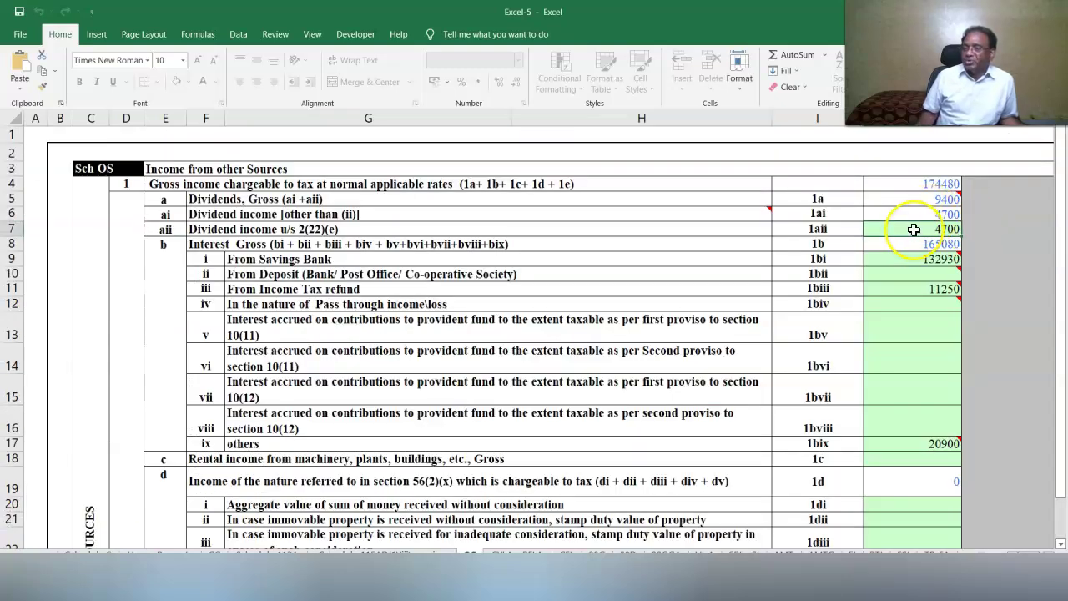
pyautogui.press('Delete')
pyautogui.click(800, 262)
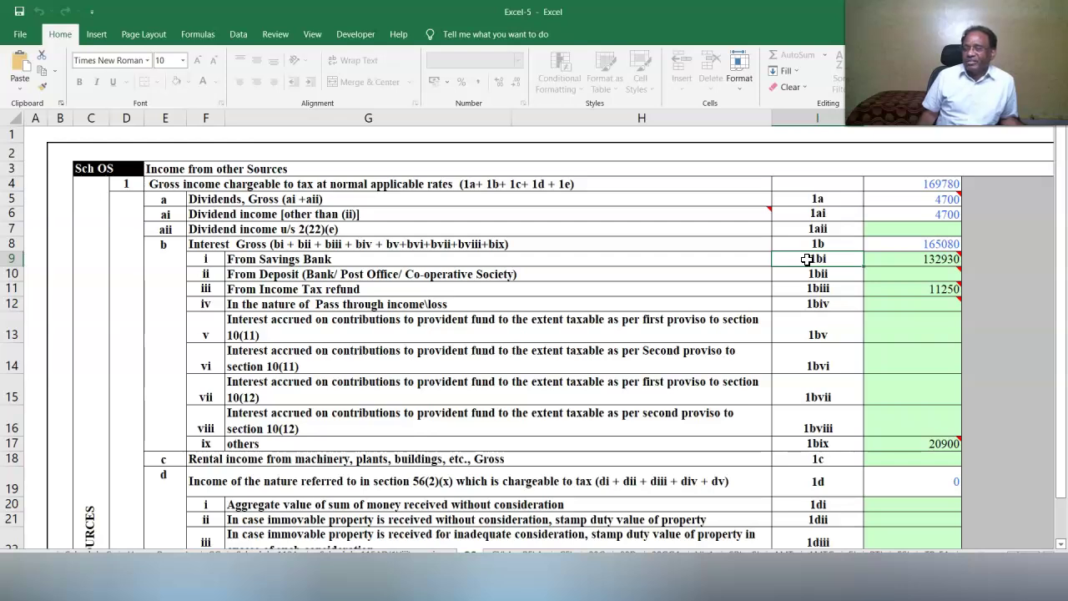
# Enter 50000 lottery winnings in item 2a of Schedule OS.
pyautogui.click(912, 210)
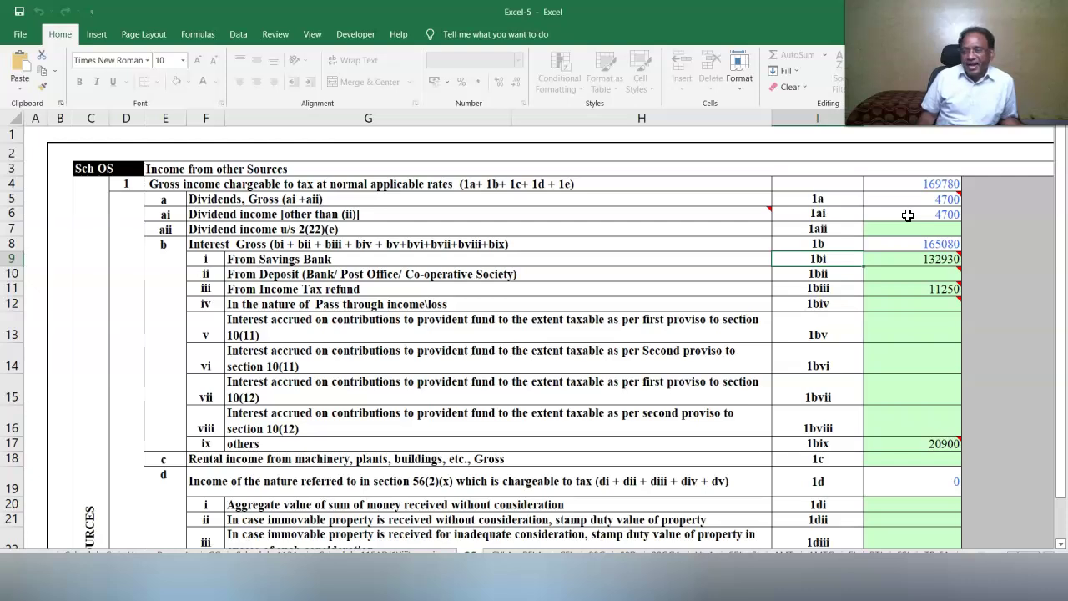
pyautogui.click(864, 298)
pyautogui.scroll(-2, 864, 298)
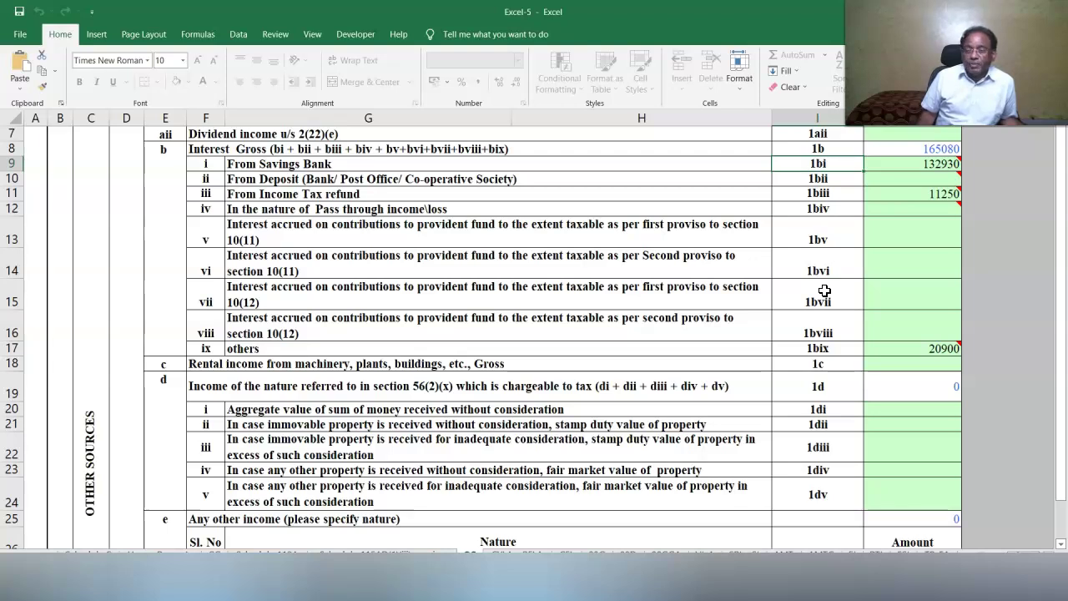
pyautogui.scroll(-8, 824, 291)
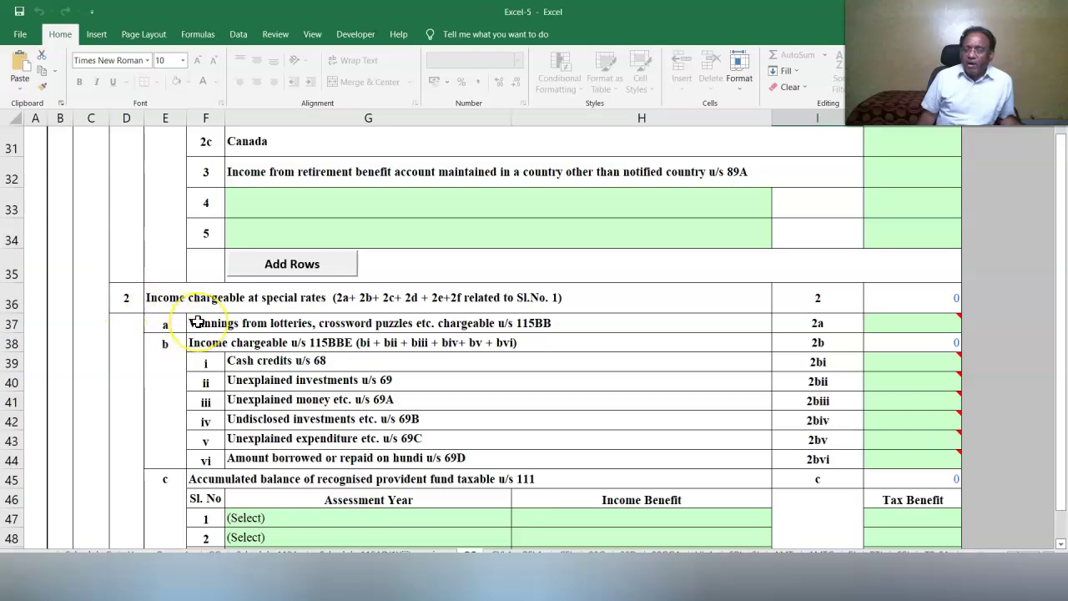
pyautogui.click(918, 325)
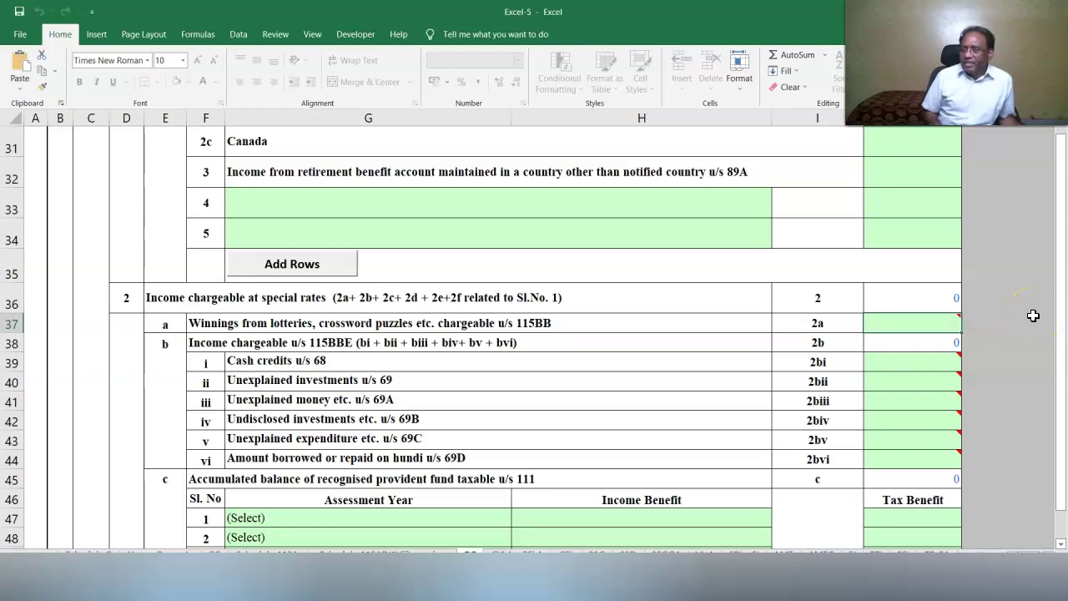
pyautogui.write('50000')
pyautogui.click(639, 360)
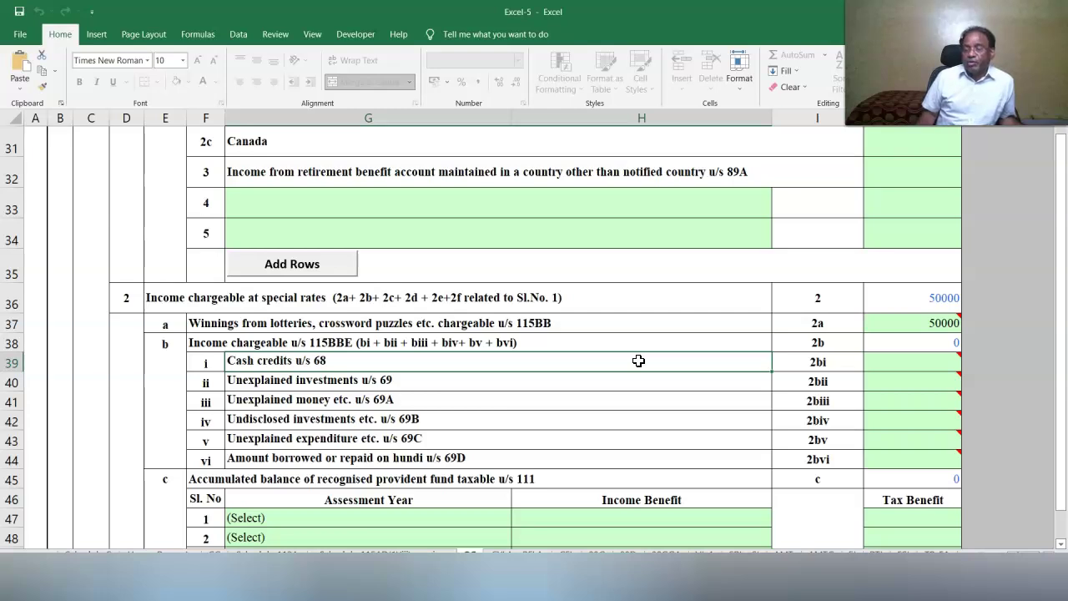
# Record the 50000 lottery winnings under the 16/9–15/12 period in the accrual table.
pyautogui.scroll(-20, 638, 360)
pyautogui.click(252, 313)
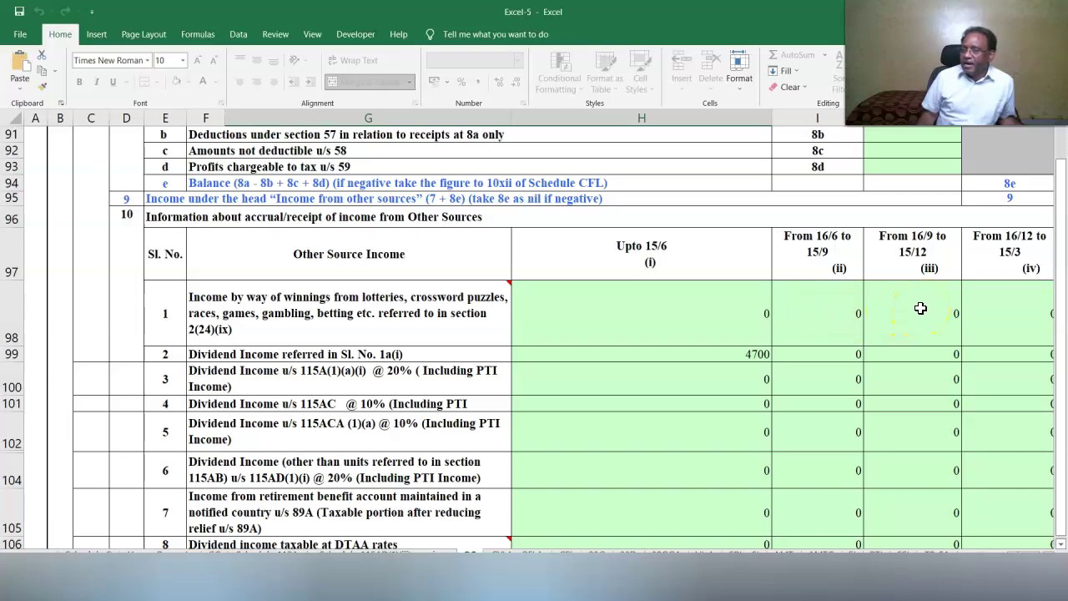
pyautogui.click(921, 308)
pyautogui.write('50000')
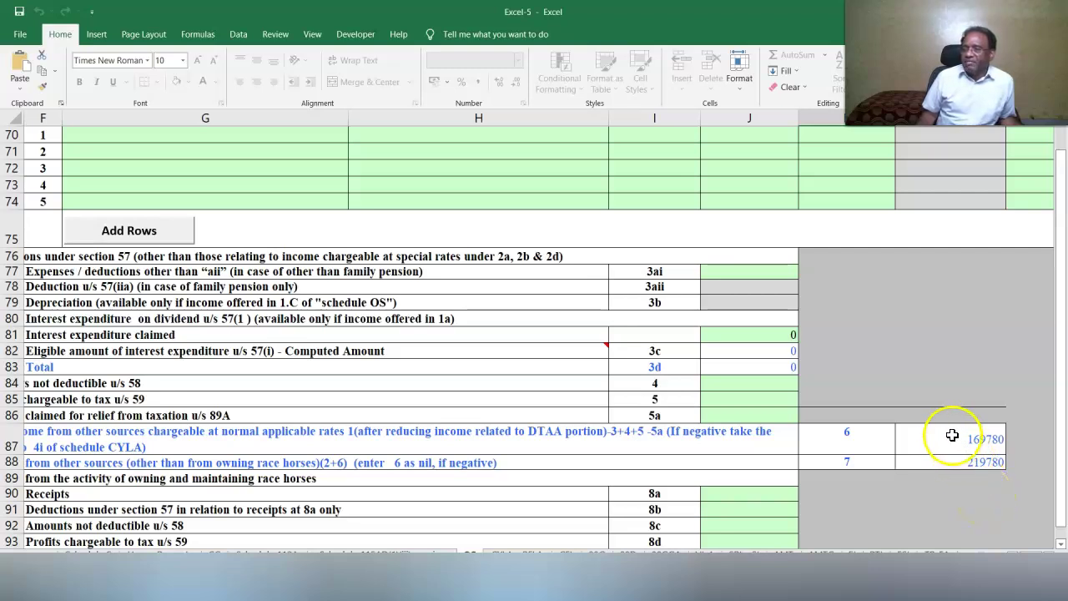
# Validate Schedule OS and dismiss the OK alerts for Schedule OS and CYLA-BFLA.
pyautogui.scroll(20, 948, 434)
pyautogui.hscroll(3, 1039, 562)
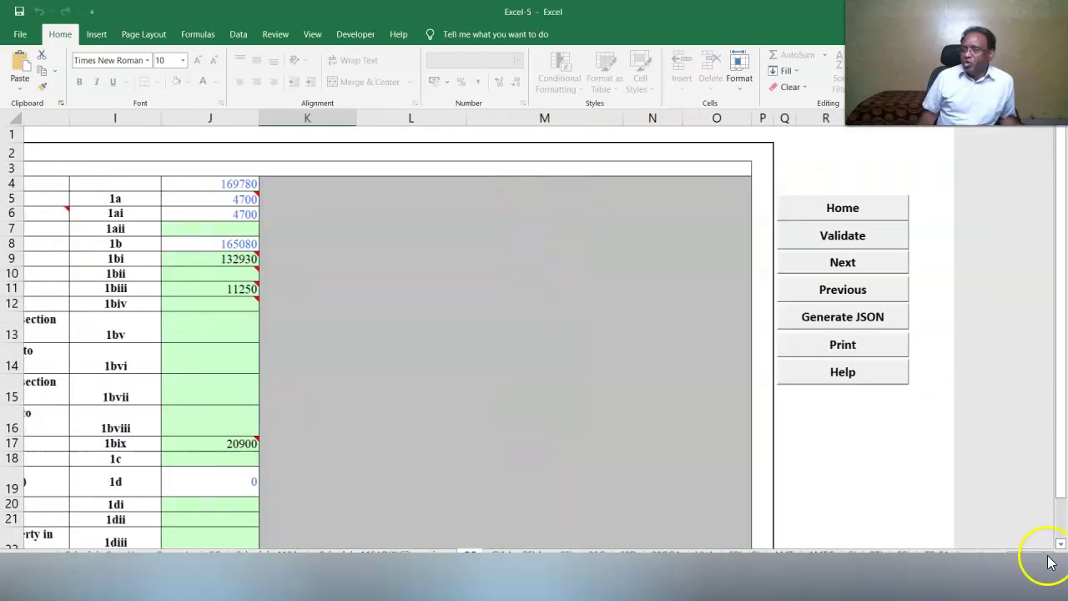
pyautogui.hscroll(1, 1049, 563)
pyautogui.click(790, 236)
pyautogui.press('Return')
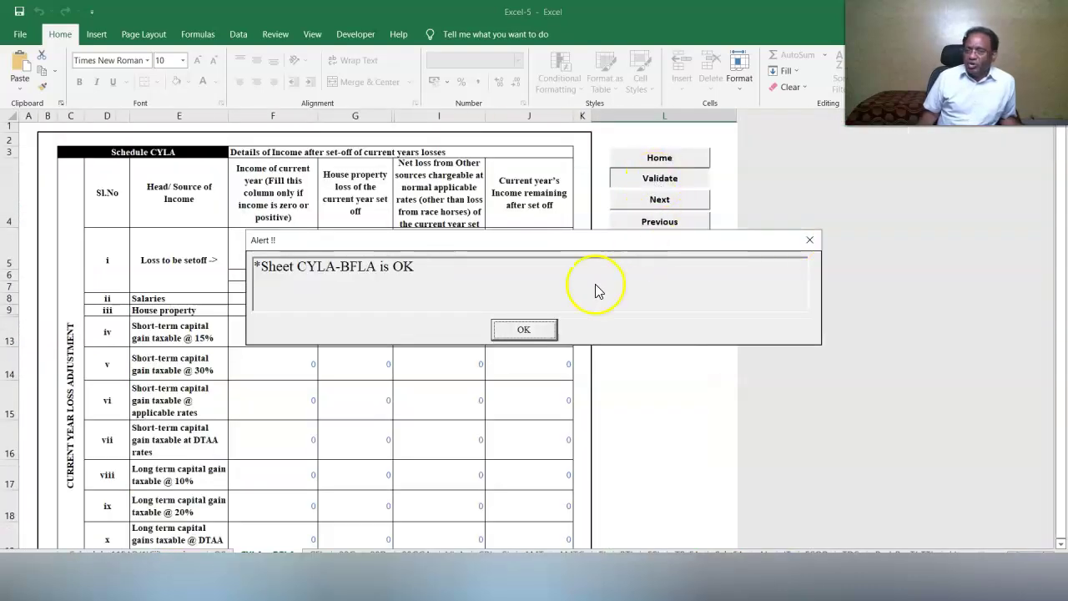
pyautogui.click(523, 329)
# Compute the brought-forward loss set-off and review the Schedule BFLA totals.
pyautogui.click(655, 306)
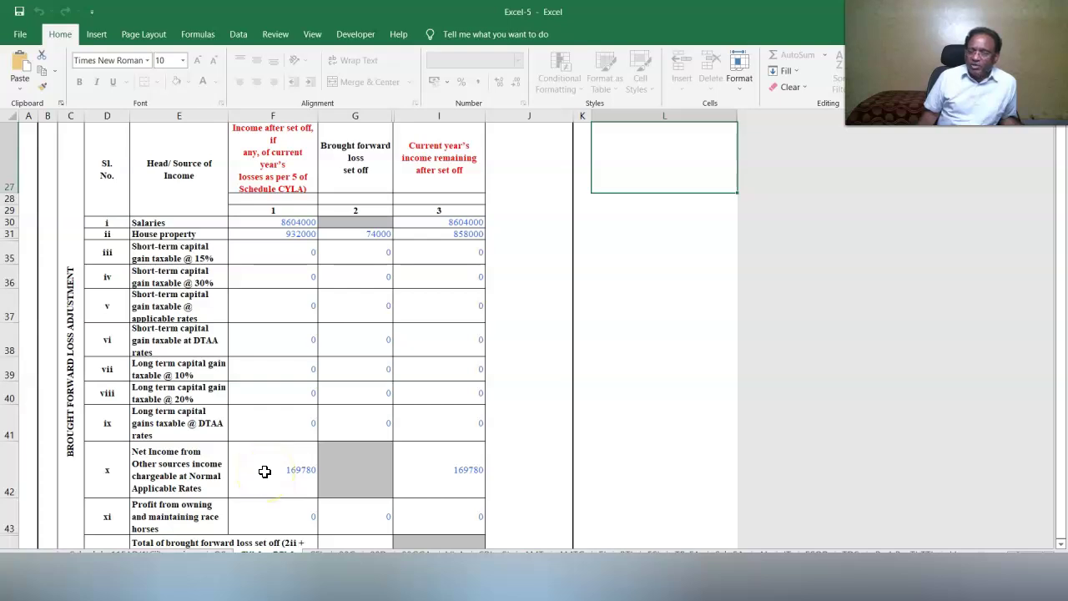
pyautogui.scroll(-2, 346, 464)
pyautogui.scroll(3, 178, 509)
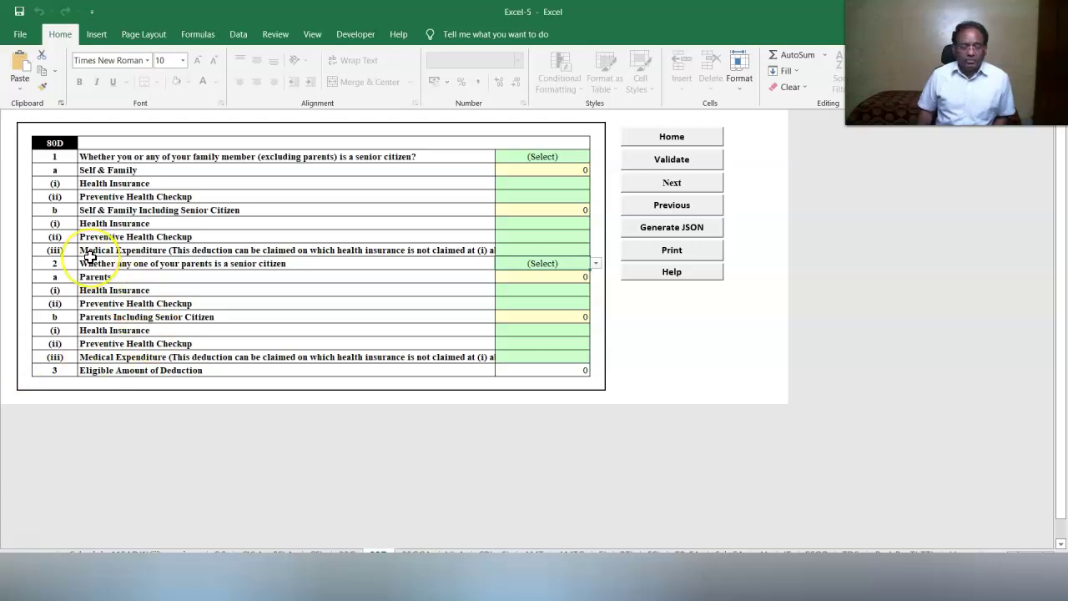
# Set 80D to 'Not Claiming for Self/Family' and 'Not claiming for Parents', then validate the sheet.
pyautogui.click(584, 157)
pyautogui.click(596, 157)
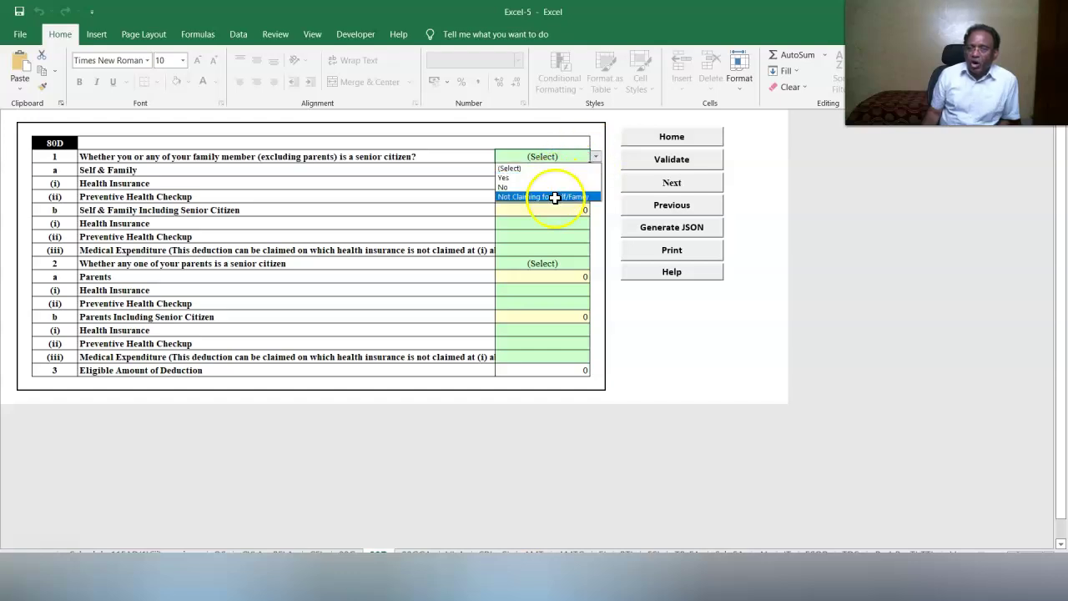
pyautogui.click(553, 196)
pyautogui.click(521, 276)
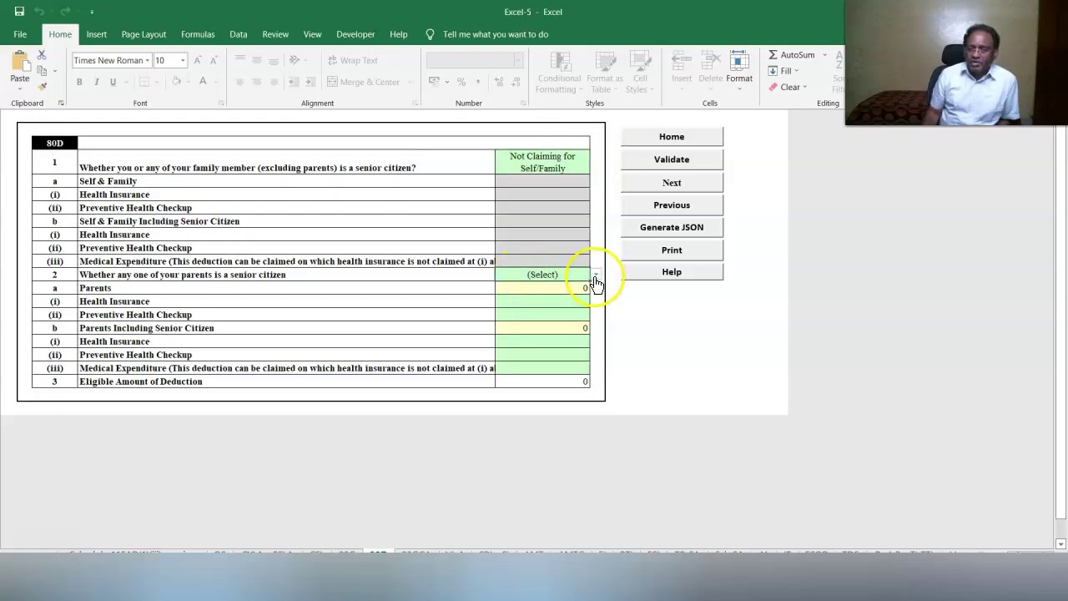
pyautogui.click(596, 277)
pyautogui.click(561, 313)
pyautogui.click(672, 160)
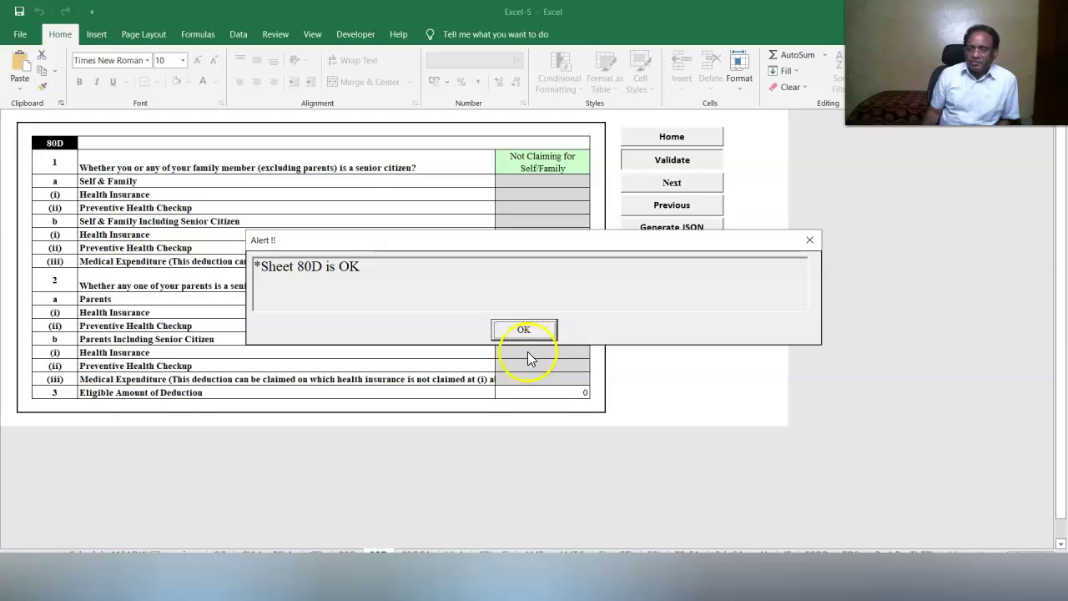
pyautogui.click(523, 331)
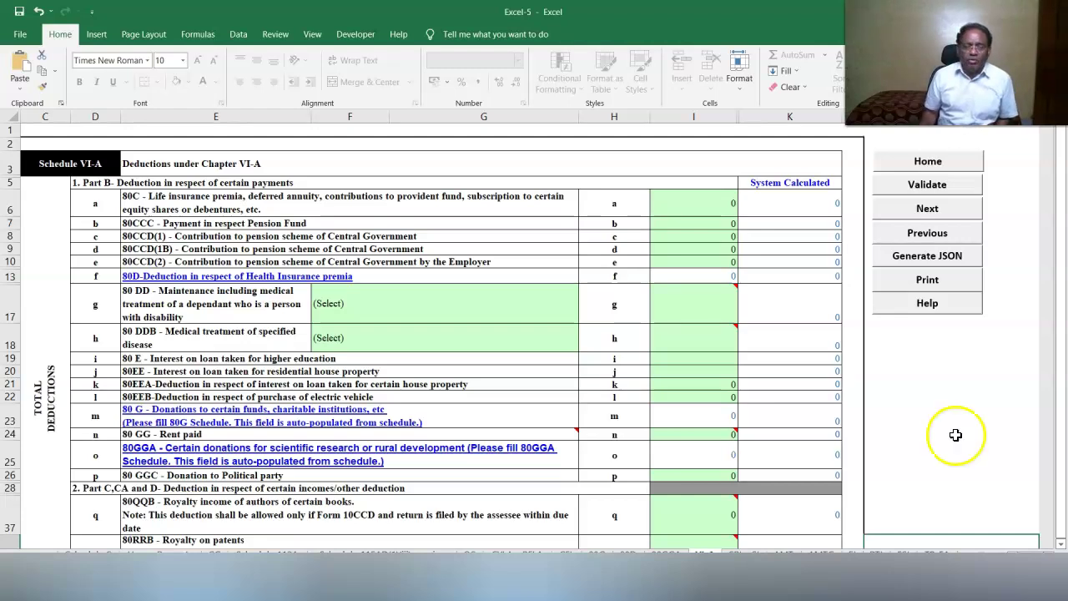
# Enter 20000 under 80CCD(1B) beside 80C, bringing total to 132200, and validate Schedule VI-A.
pyautogui.click(719, 250)
pyautogui.write('20000')
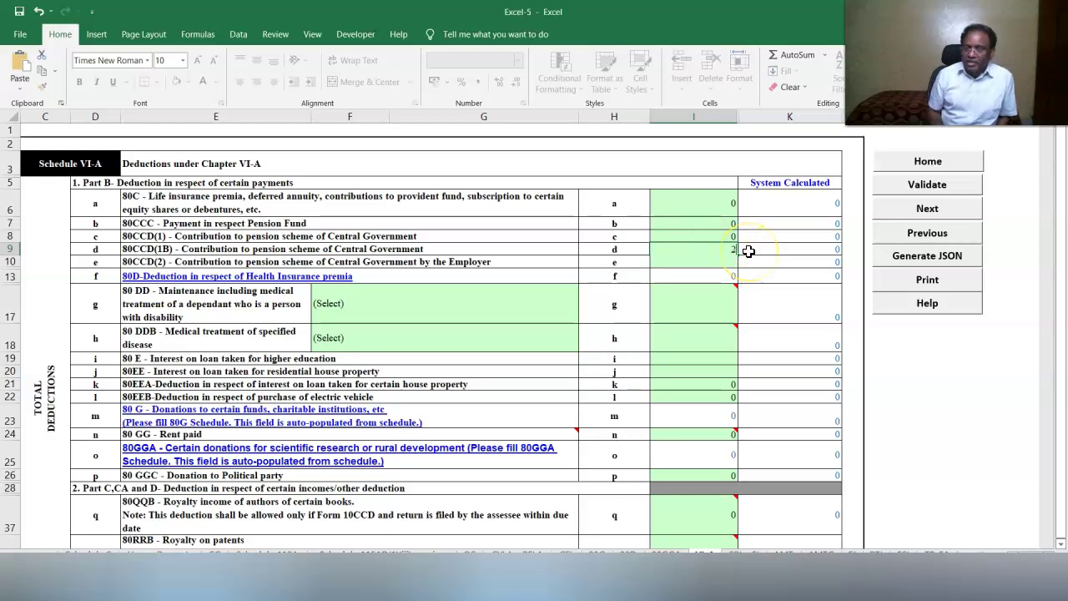
pyautogui.click(716, 206)
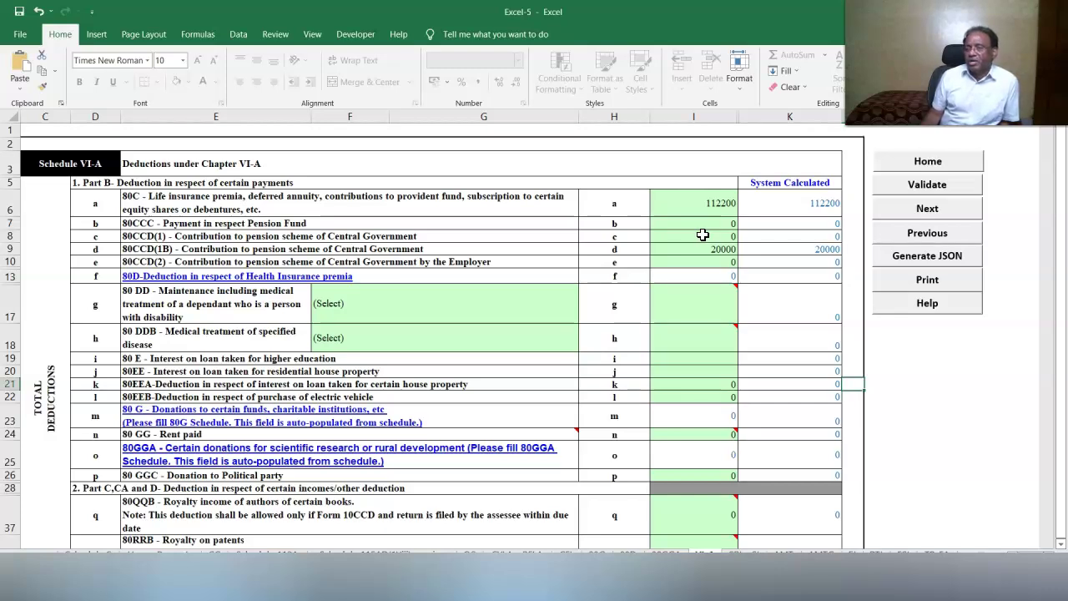
pyautogui.click(709, 252)
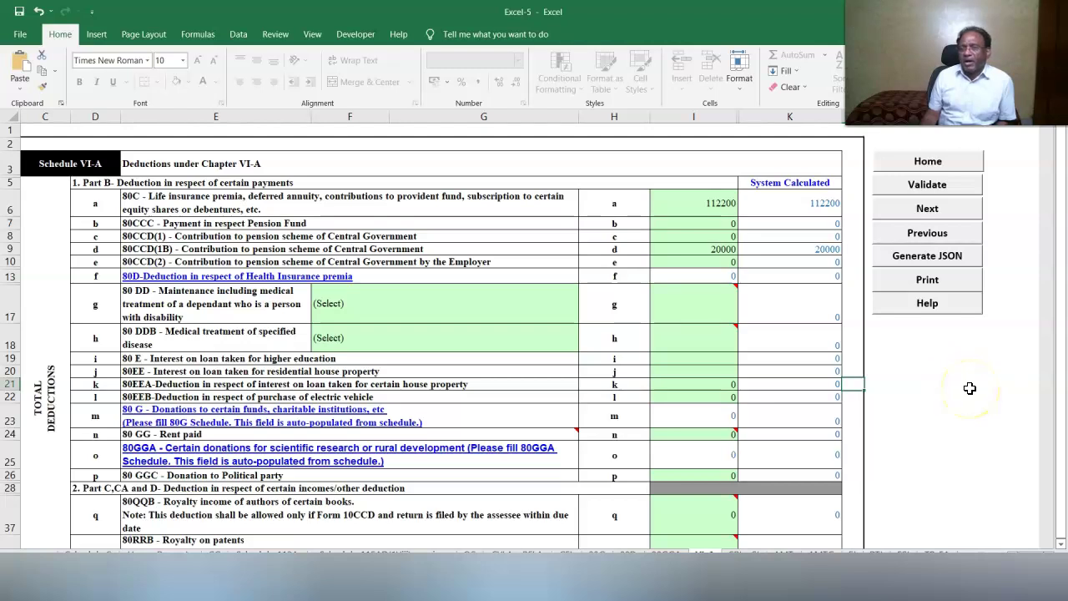
pyautogui.scroll(-3, 969, 388)
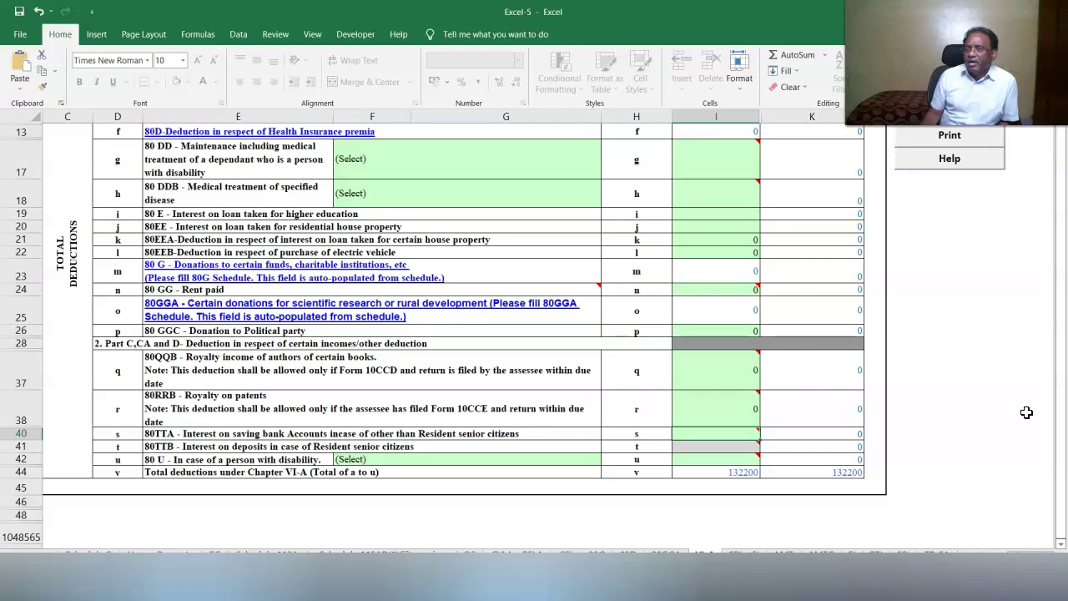
pyautogui.scroll(3, 984, 392)
pyautogui.click(919, 185)
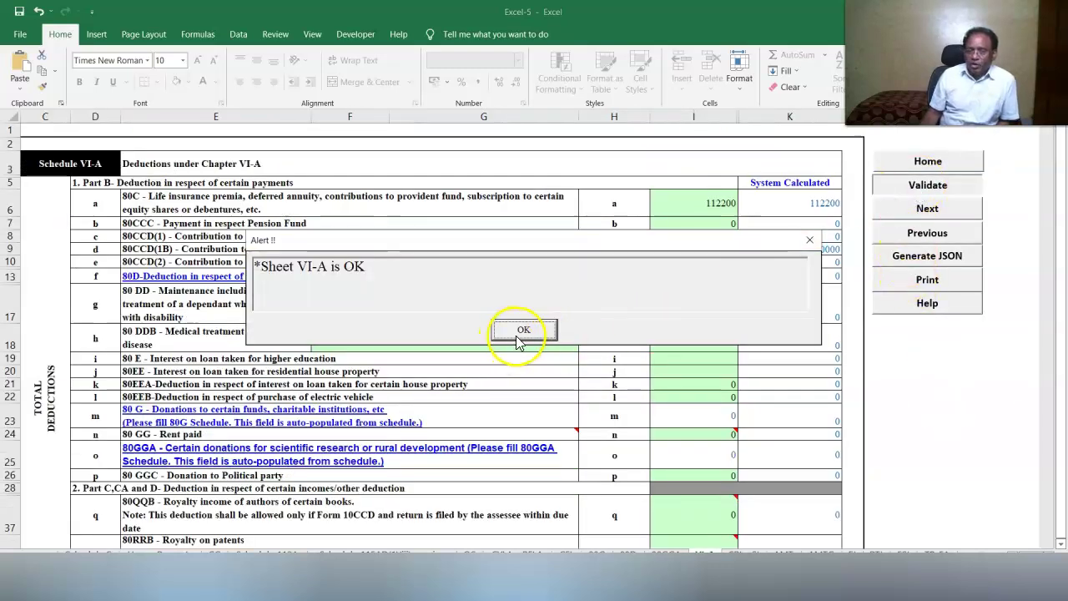
pyautogui.click(517, 332)
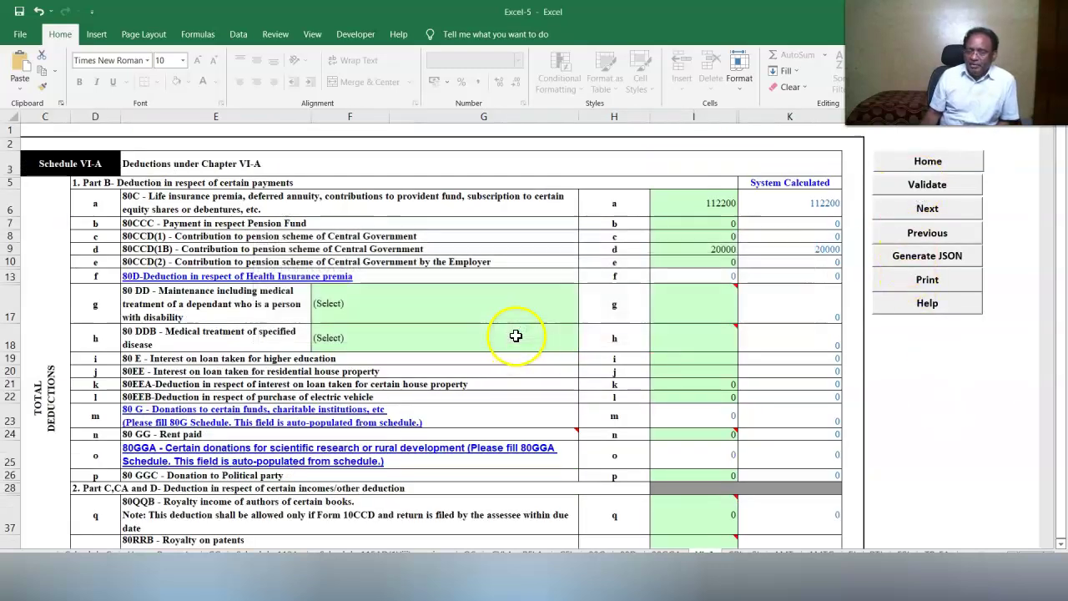
# Run validation on Schedule SPI-SI, then move on to Schedule AL.
pyautogui.click(749, 553)
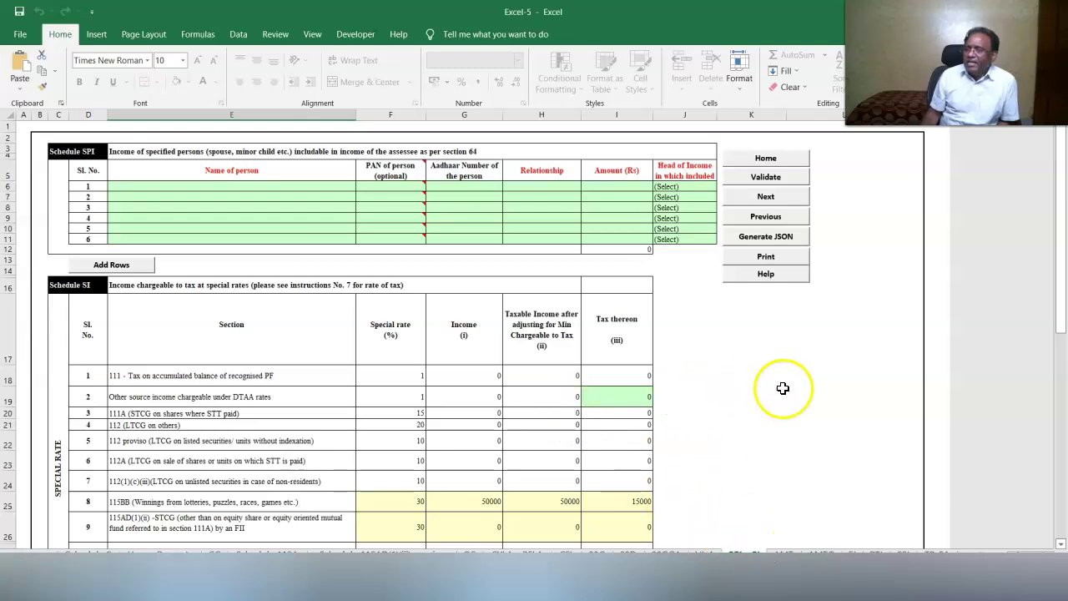
pyautogui.click(765, 176)
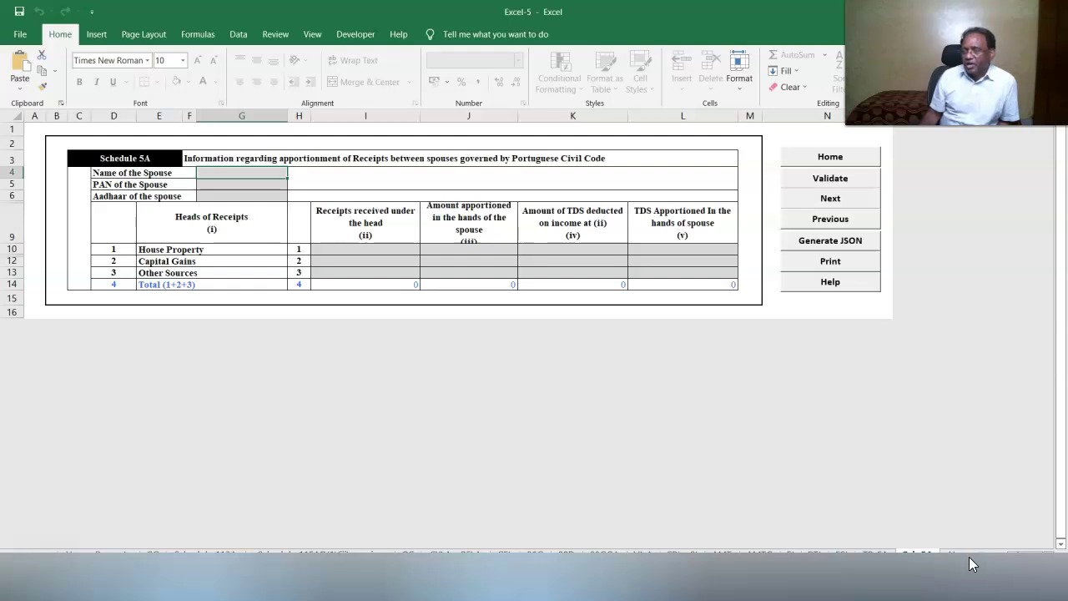
pyautogui.click(953, 554)
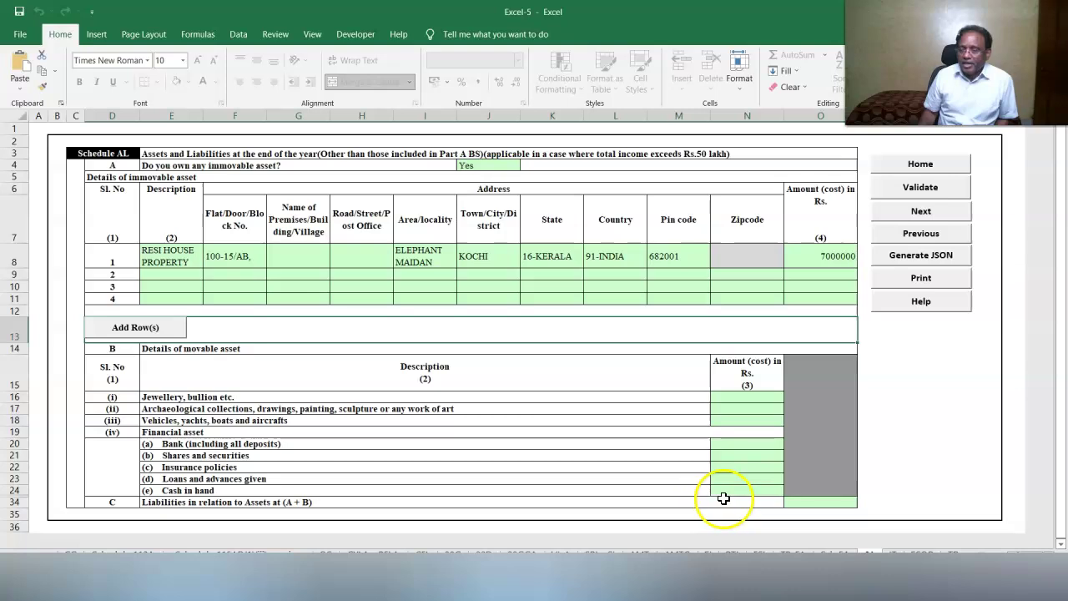
# Enter 203000 cash in hand, 650000 vehicles and 2000 liabilities in Schedule AL.
pyautogui.click(731, 490)
pyautogui.write('203000')
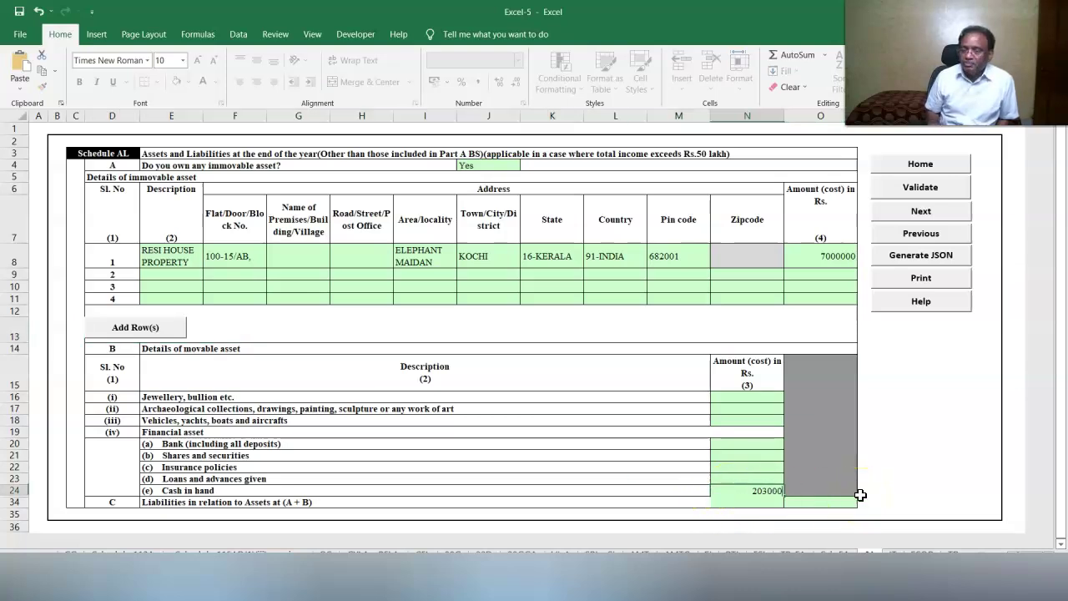
pyautogui.click(888, 436)
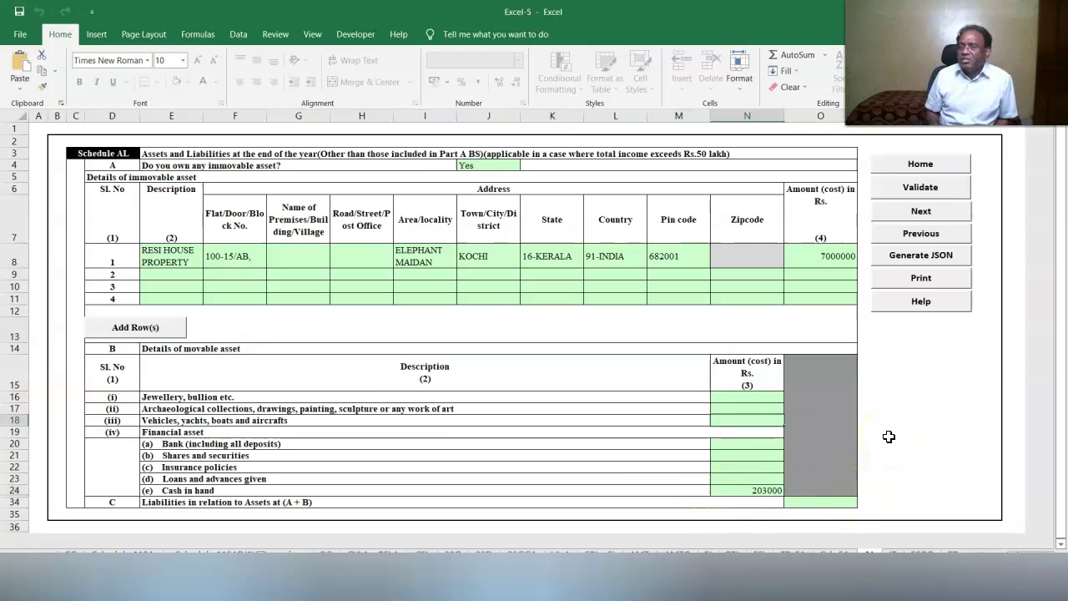
pyautogui.write('650000')
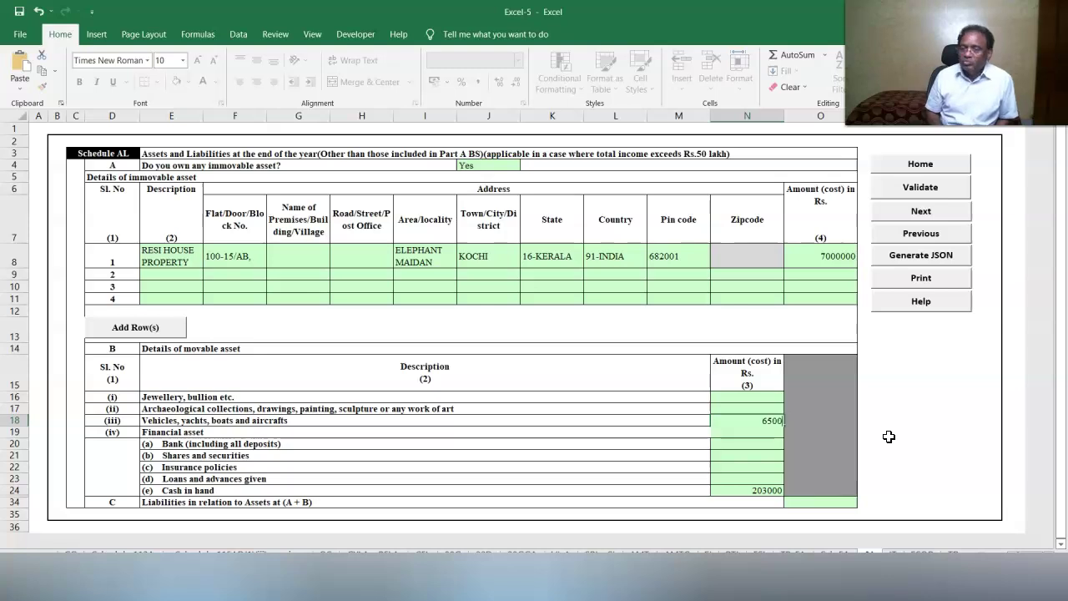
pyautogui.click(905, 436)
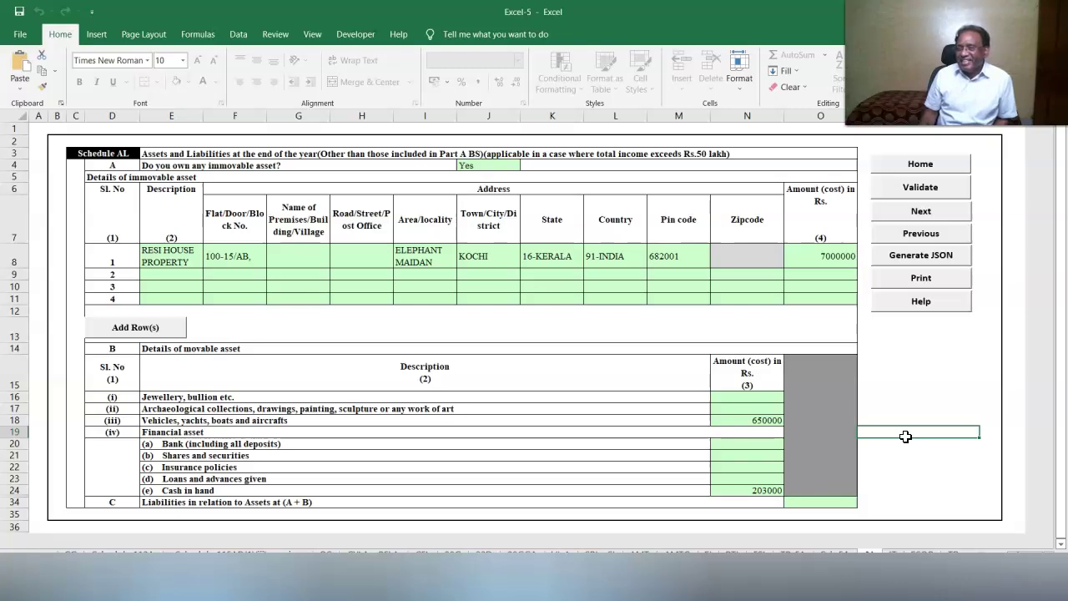
pyautogui.scroll(-1, 905, 436)
pyautogui.click(817, 467)
pyautogui.write('2000')
pyautogui.click(920, 436)
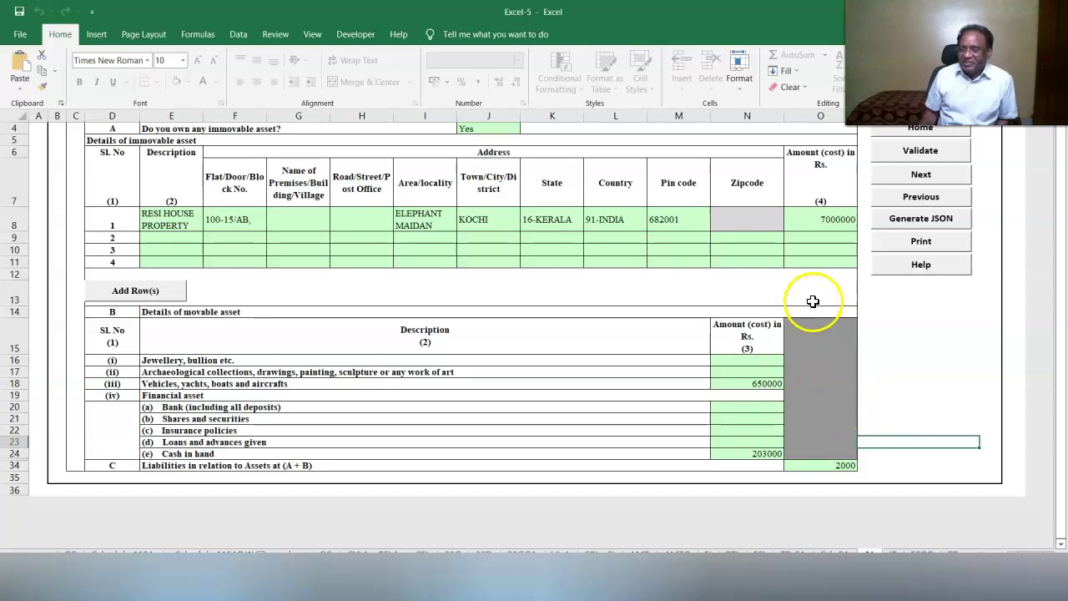
# Fill the blank asset amounts with zeros and validate Schedule AL.
pyautogui.click(734, 360)
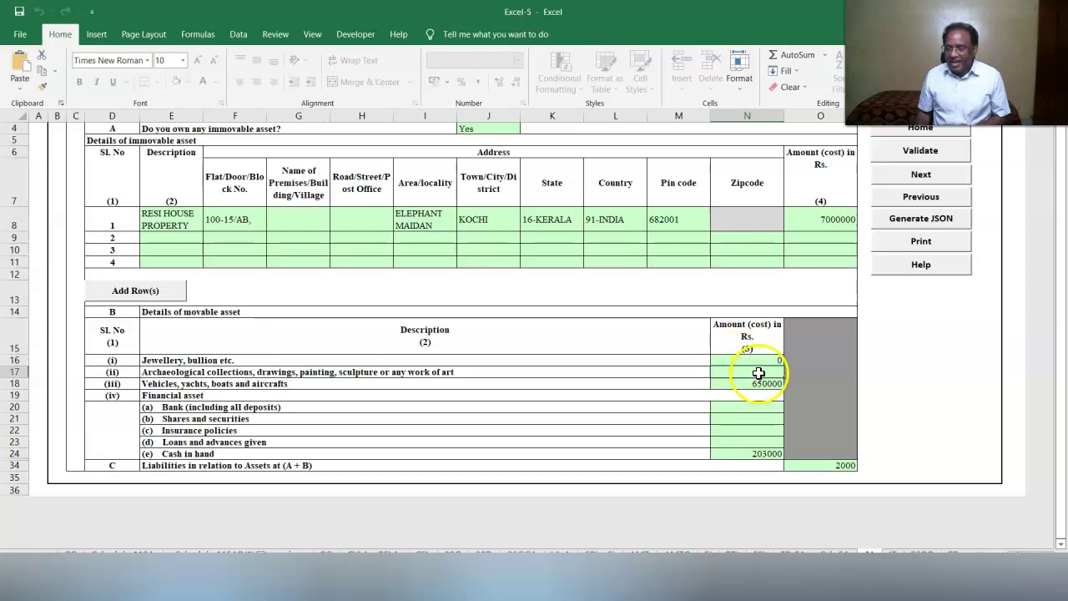
pyautogui.click(918, 159)
pyautogui.click(524, 331)
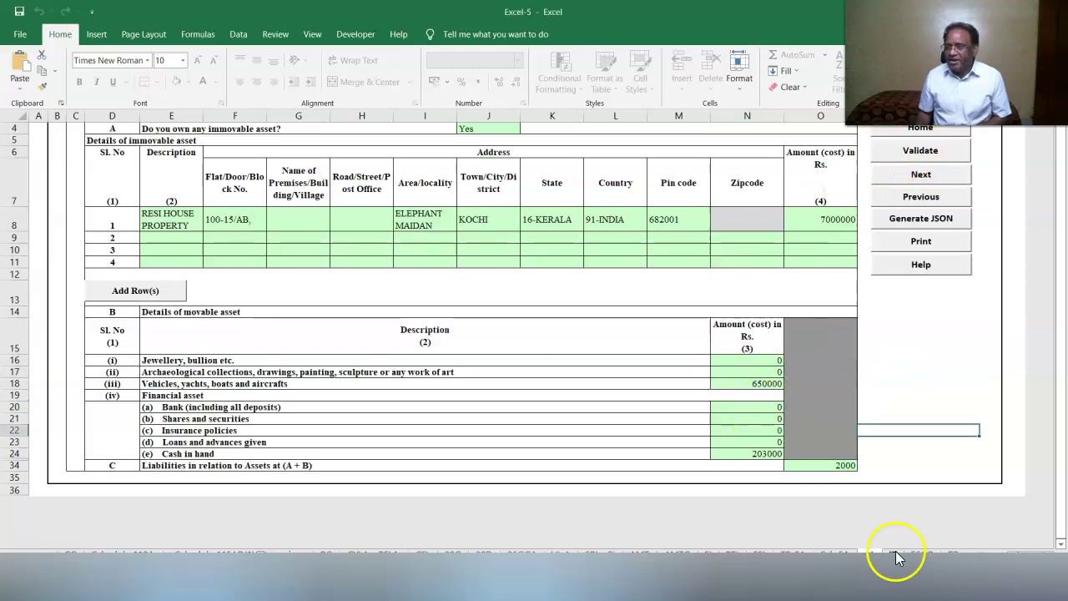
pyautogui.click(894, 554)
# Record the 34000 challan dated 17/04/2022 in row 1 of Schedule IT and validate it.
pyautogui.click(1039, 575)
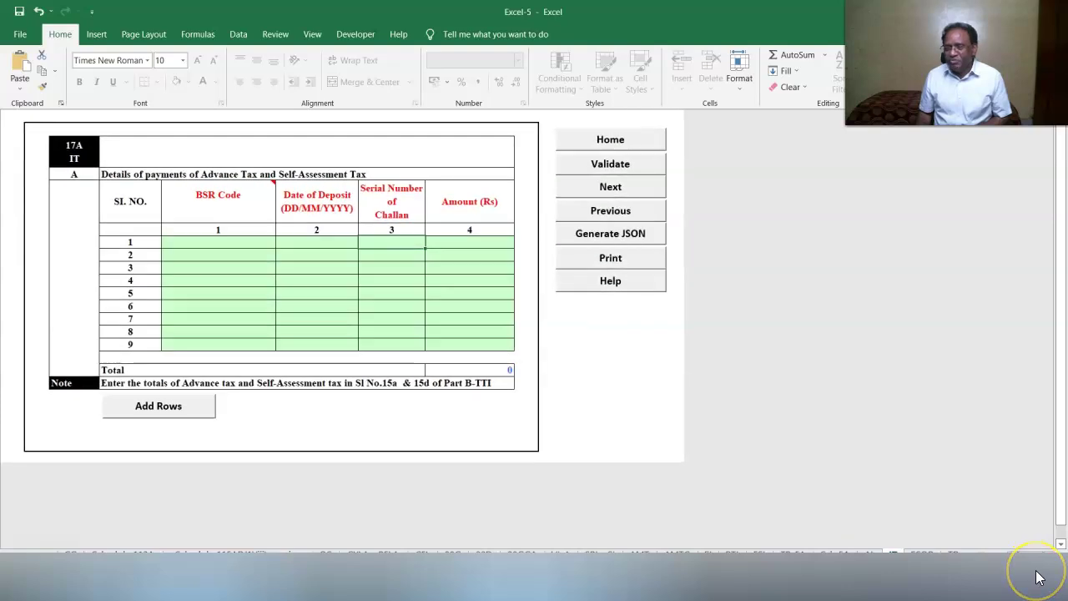
pyautogui.click(228, 260)
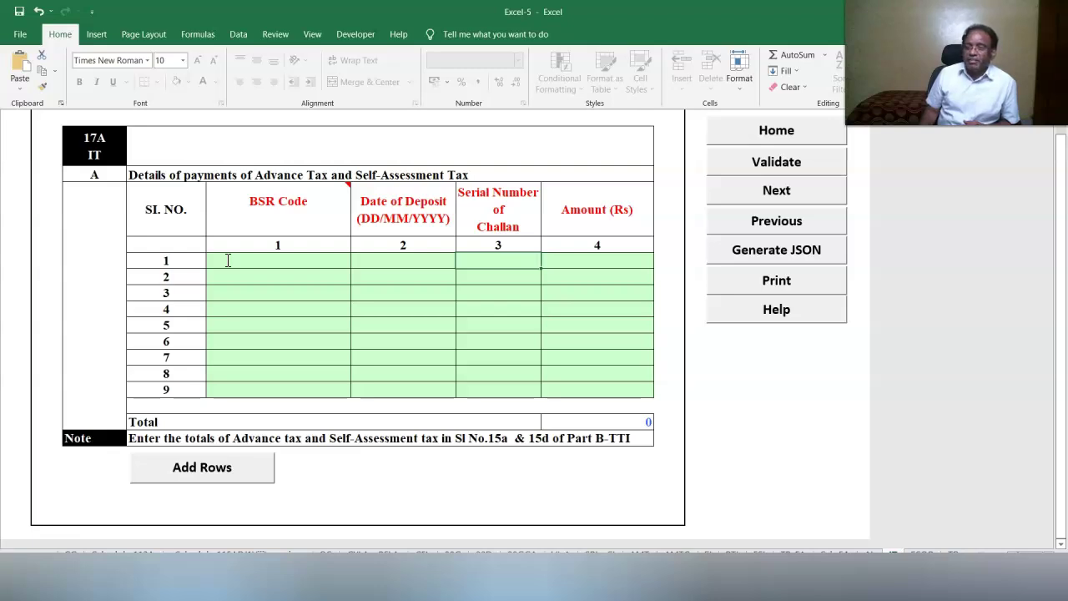
pyautogui.click(228, 260)
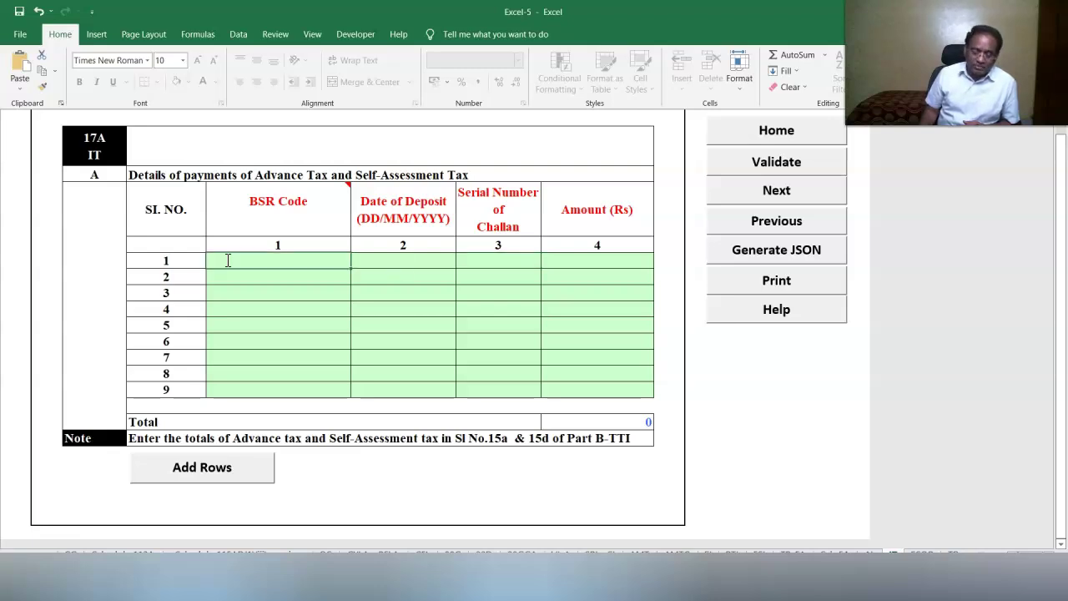
pyautogui.click(316, 269)
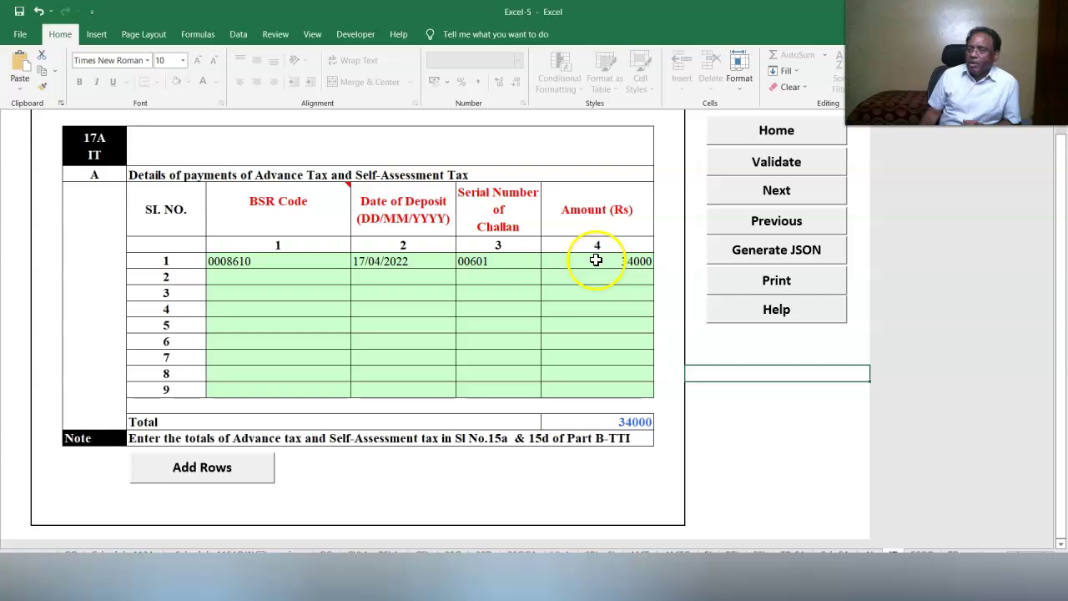
pyautogui.click(779, 165)
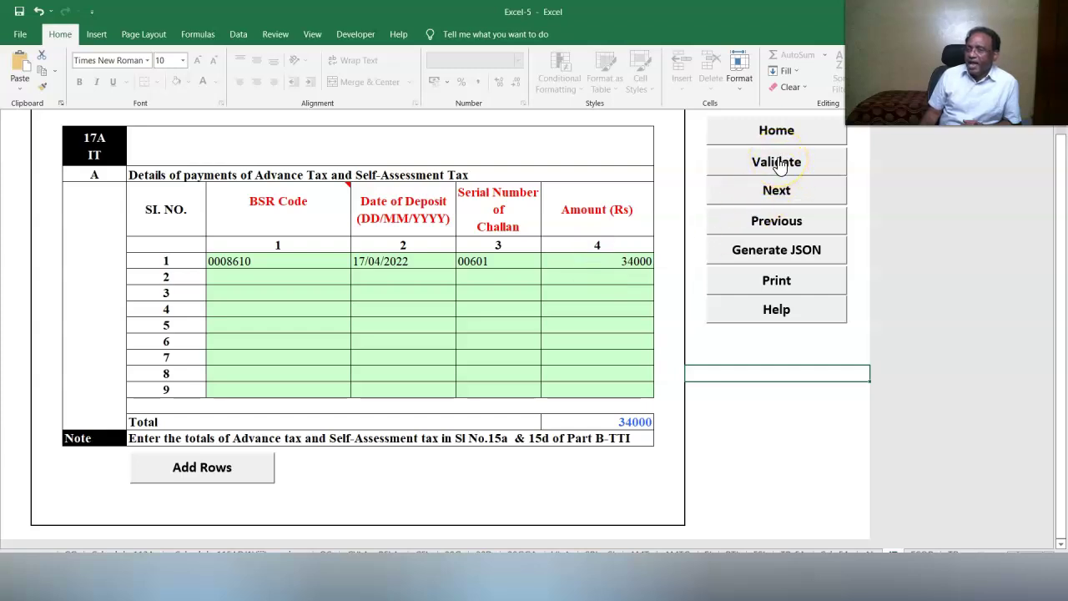
pyautogui.click(541, 332)
pyautogui.click(918, 549)
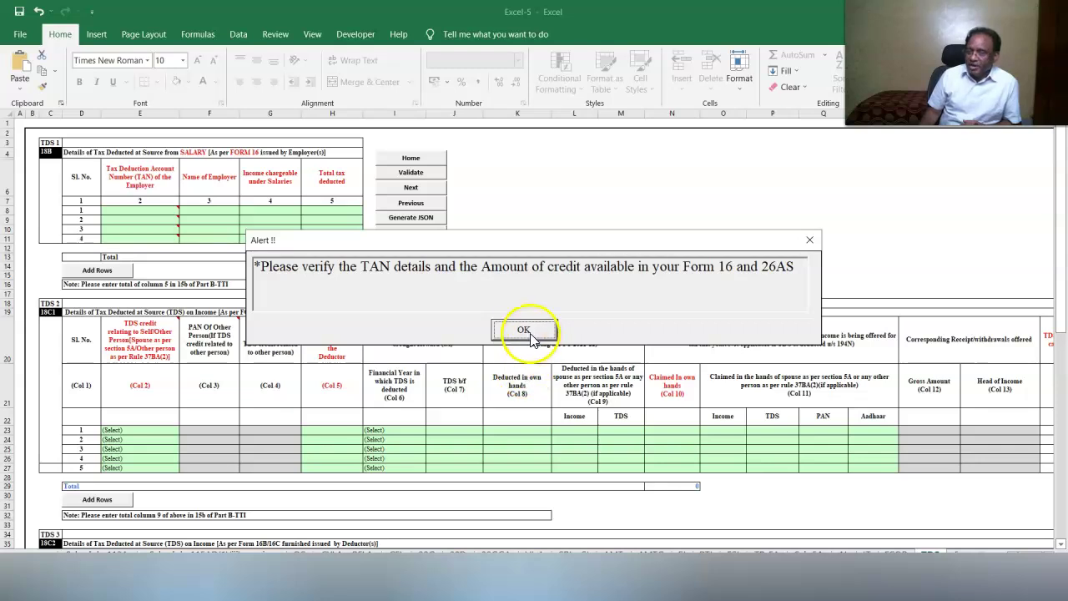
# Enter the employer's TAN and the name TATA OVERSEAS COMPUTERS LTD. in TDS1 row 1.
pyautogui.click(523, 327)
pyautogui.click(1034, 573)
pyautogui.click(1034, 573)
pyautogui.click(1034, 573)
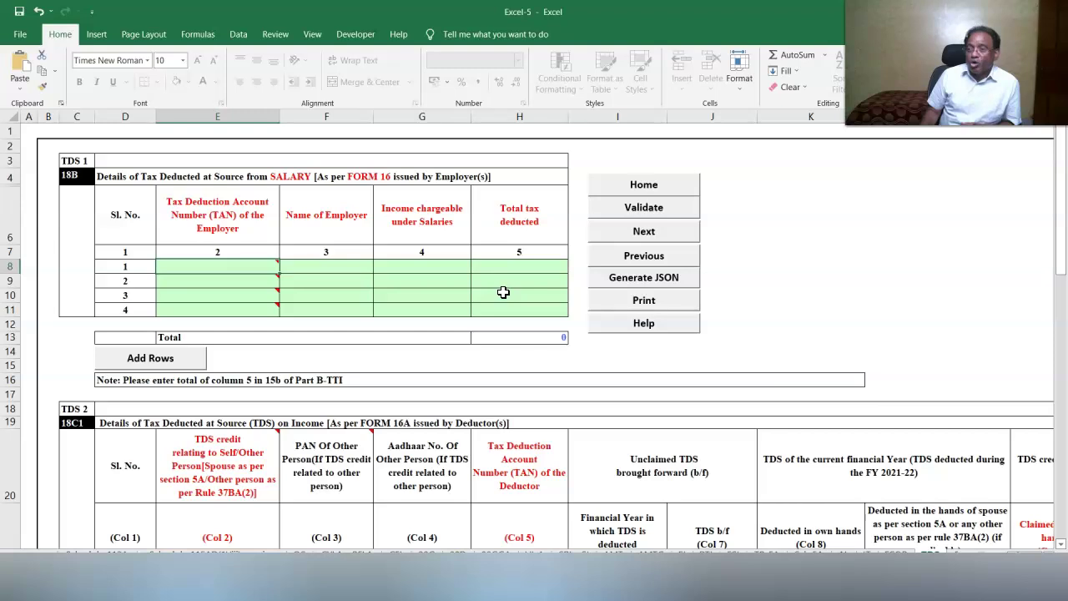
pyautogui.click(208, 267)
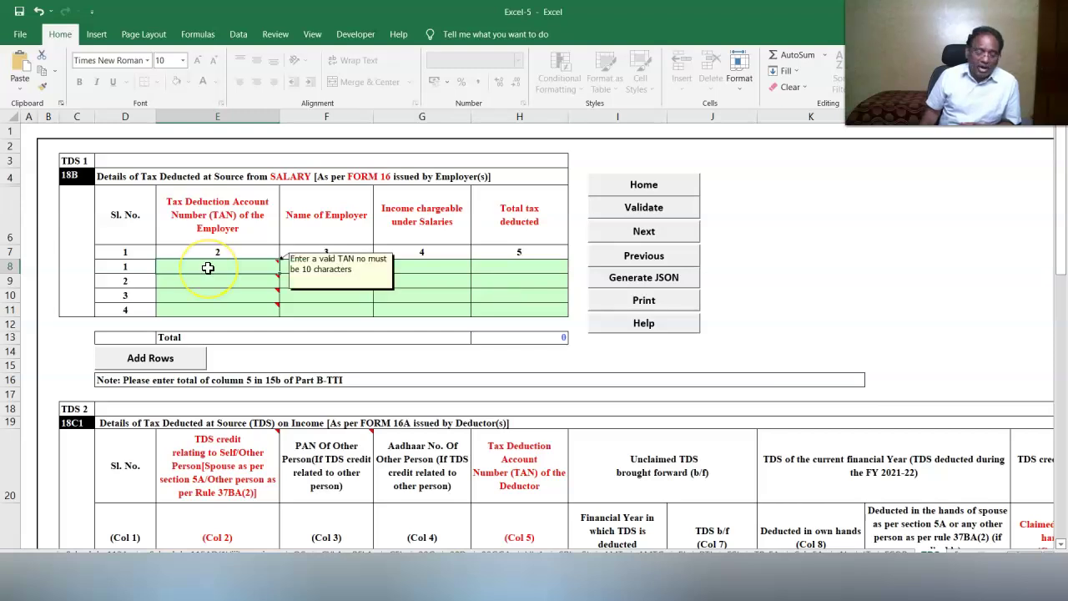
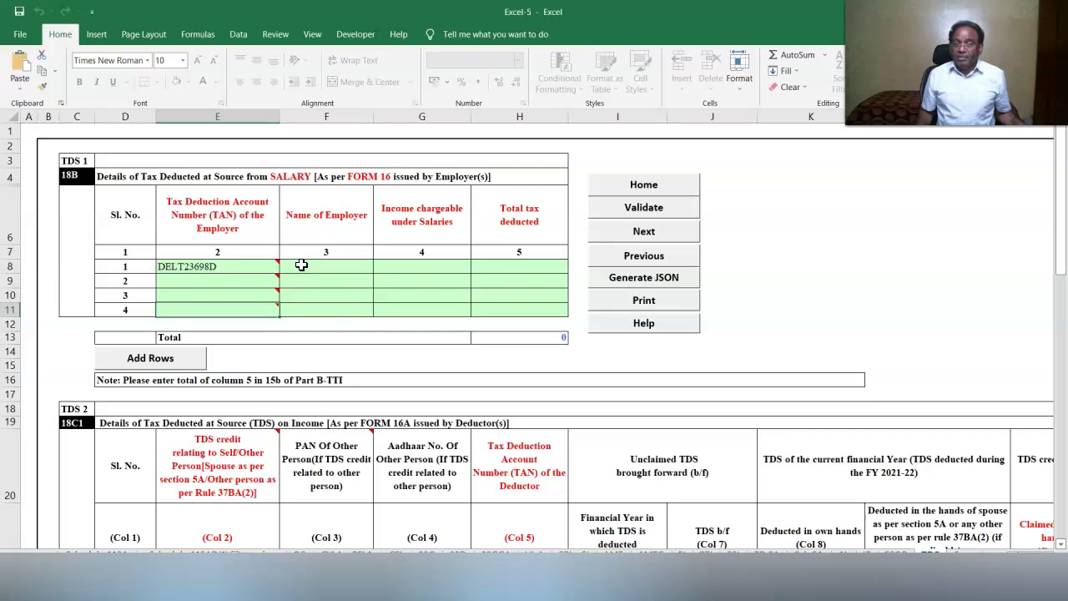
pyautogui.click(301, 265)
pyautogui.write('TATA OVERSEAS COMPUTERS LTD.')
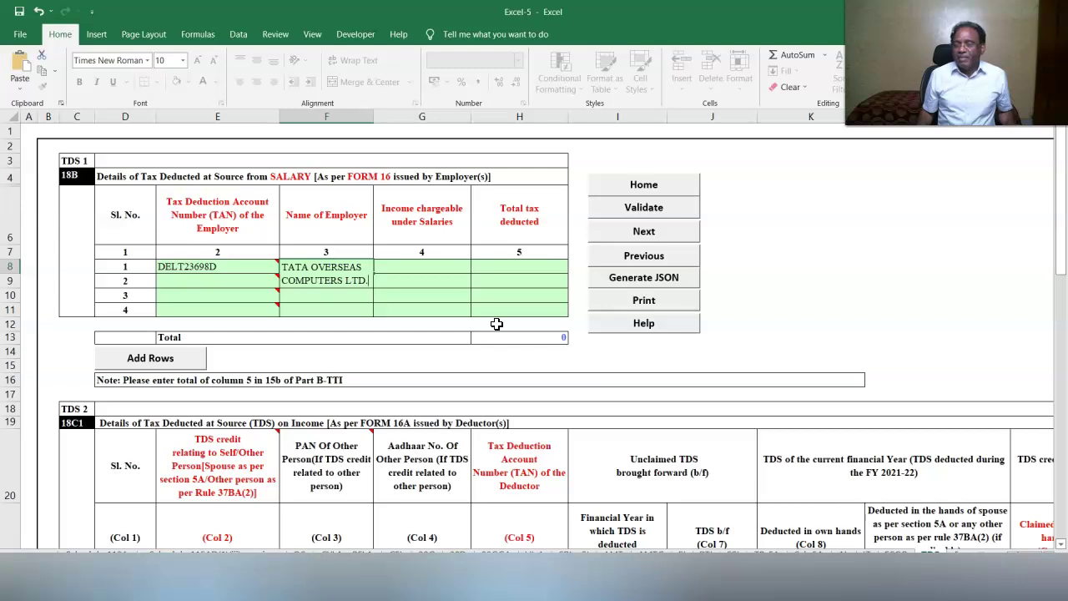
# Enter salary income 8604000 and tax deducted 2310000, then validate the TDS sheet.
pyautogui.click(408, 267)
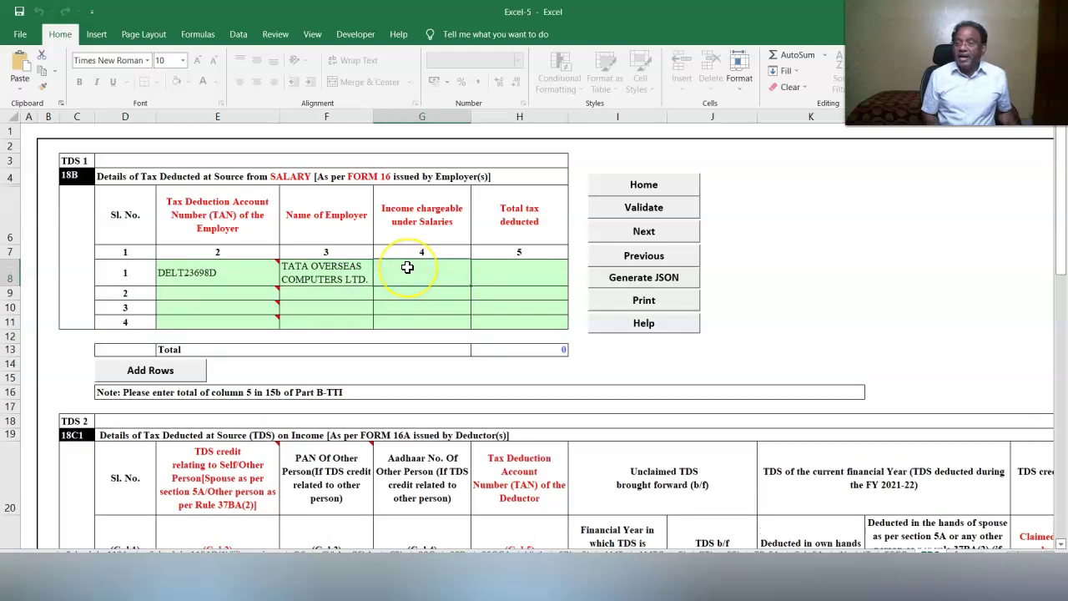
pyautogui.write('86')
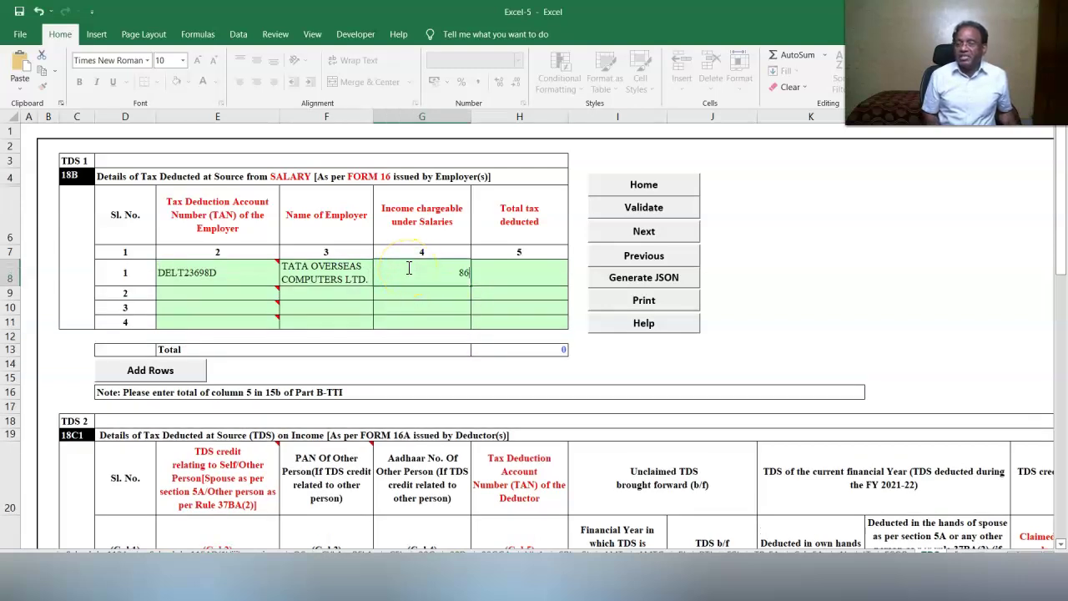
pyautogui.write('04000')
pyautogui.click(523, 272)
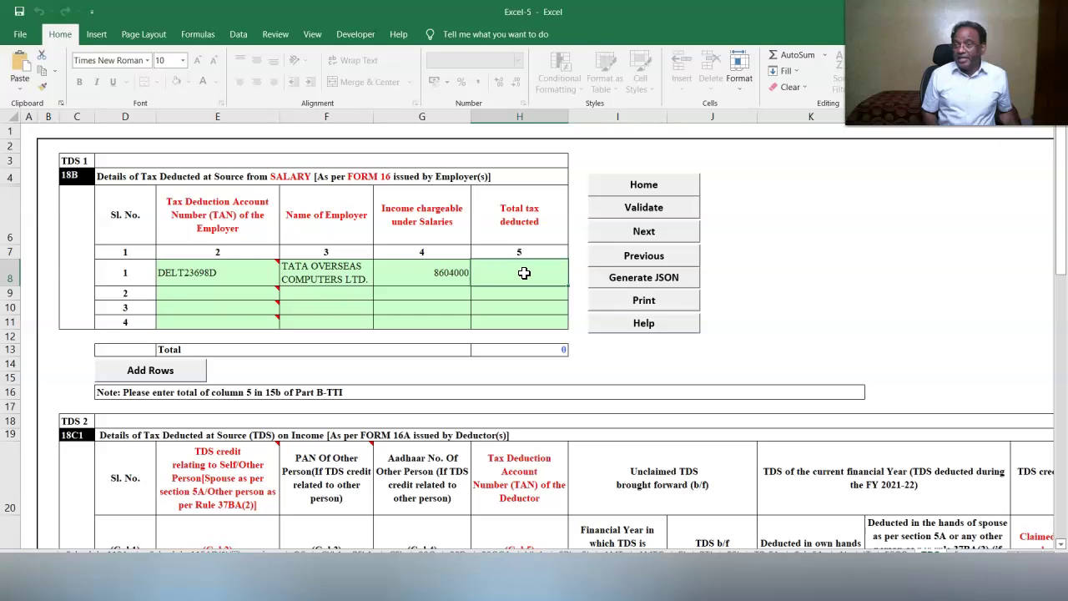
pyautogui.write('2310000')
pyautogui.click(745, 298)
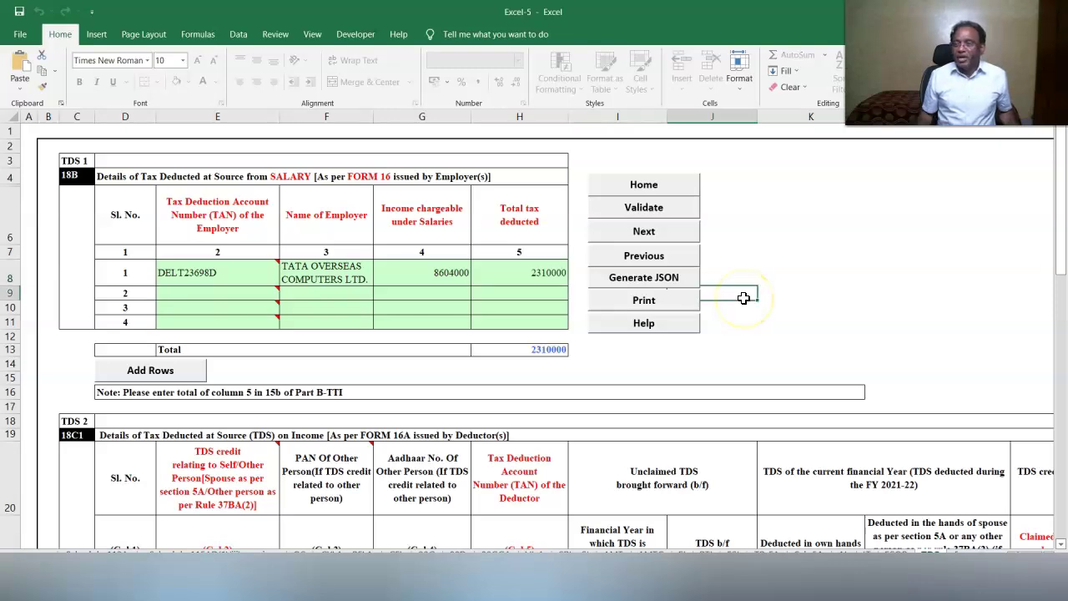
pyautogui.click(635, 214)
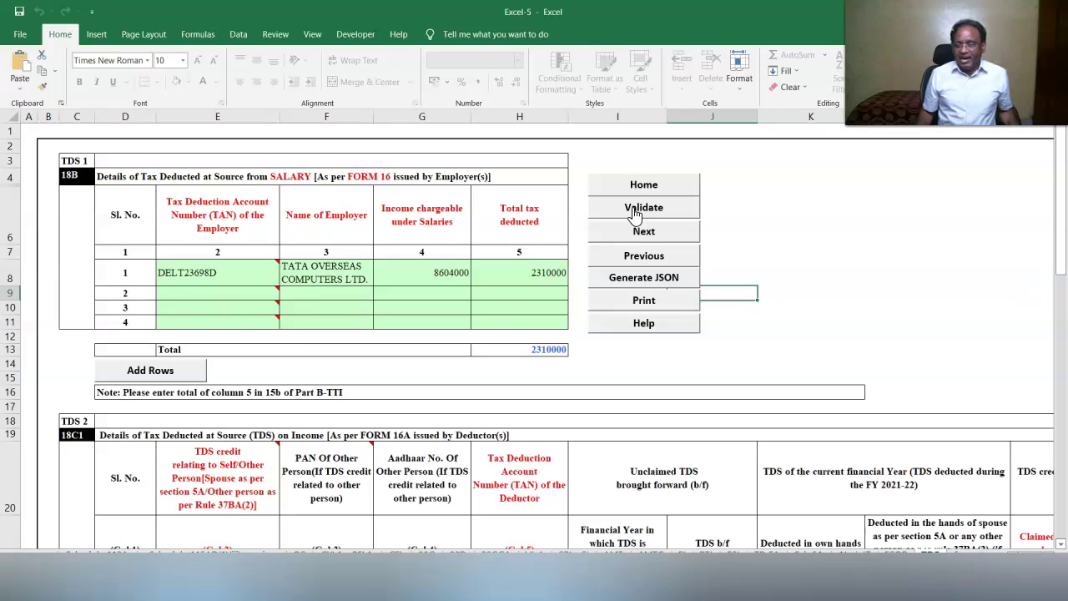
pyautogui.click(635, 214)
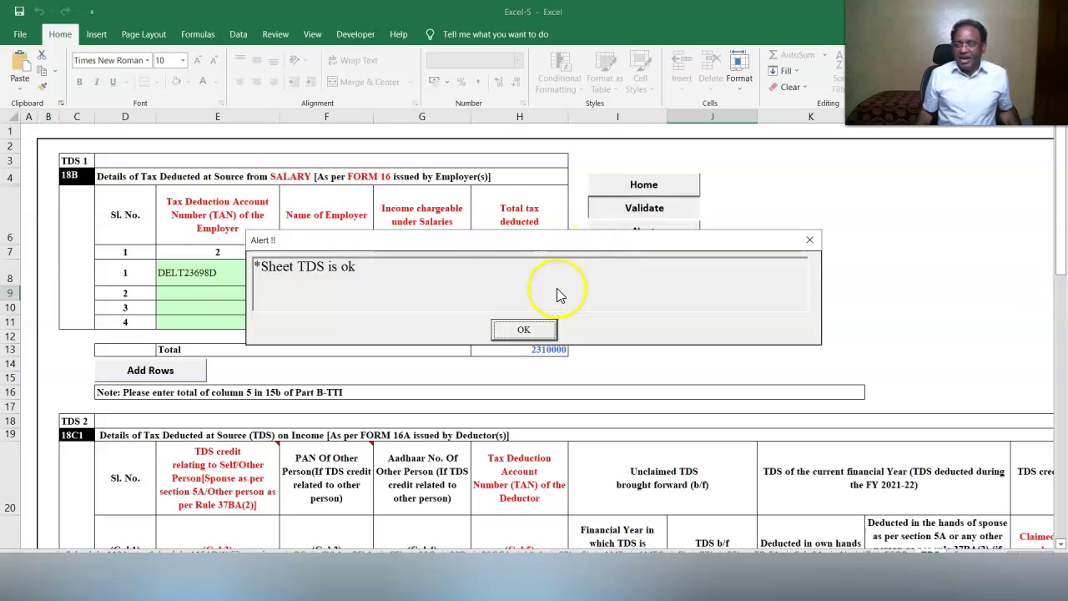
pyautogui.click(524, 331)
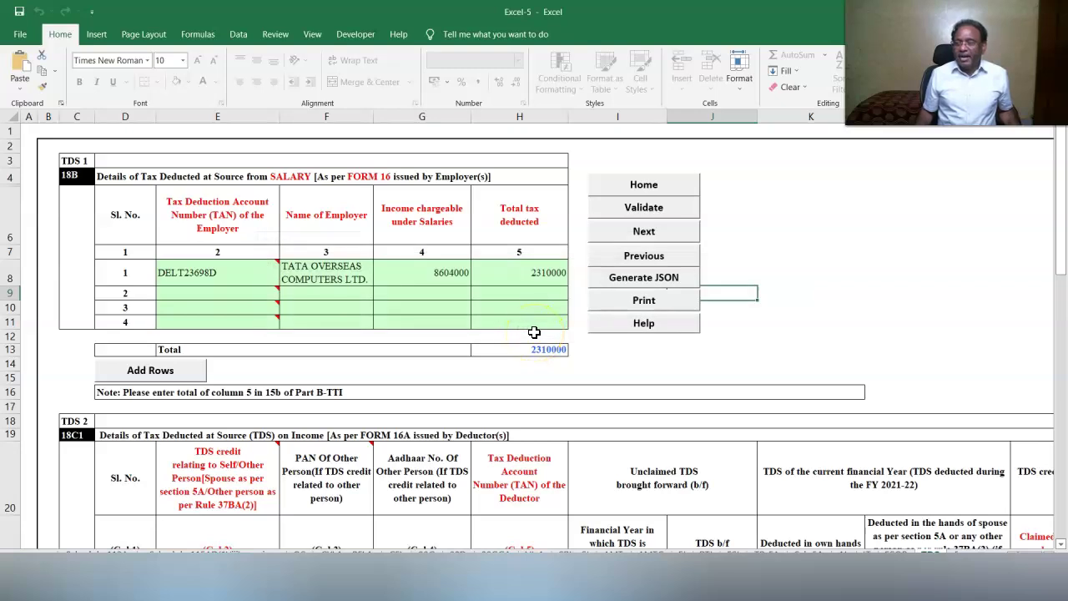
# Mark the TDS2 row 1 credit as relating to Self and select the deductor TAN cell.
pyautogui.scroll(-2, 534, 332)
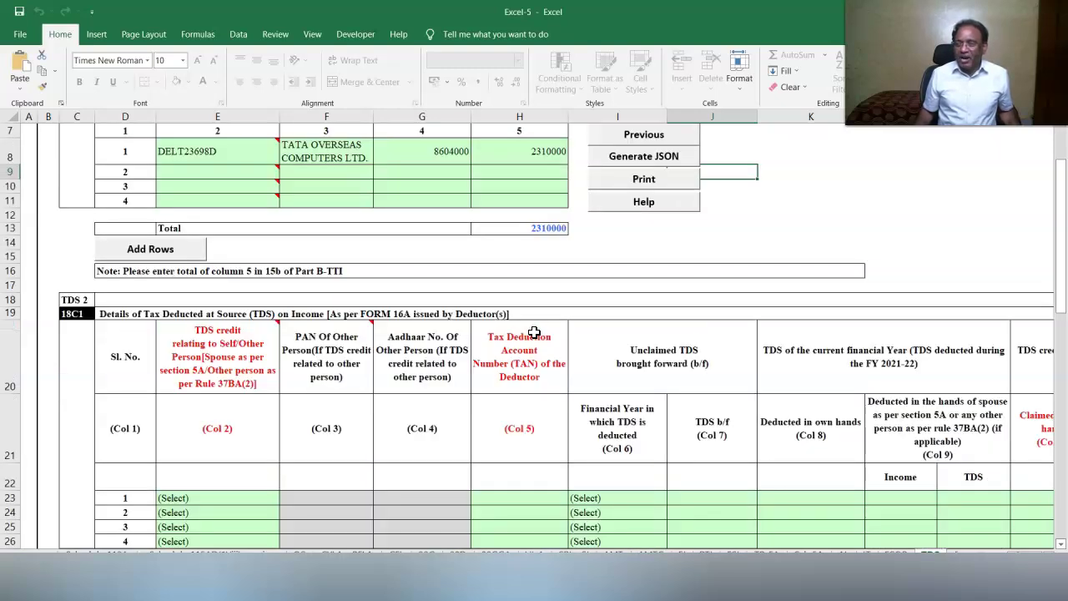
pyautogui.scroll(-2, 533, 332)
pyautogui.click(217, 399)
pyautogui.click(285, 398)
pyautogui.click(209, 427)
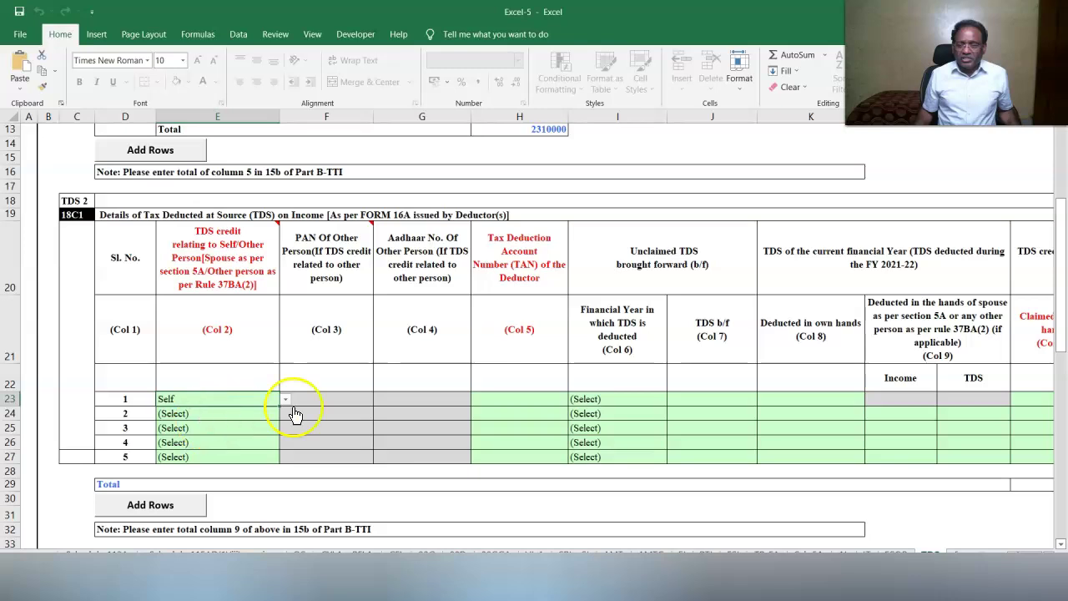
pyautogui.click(499, 399)
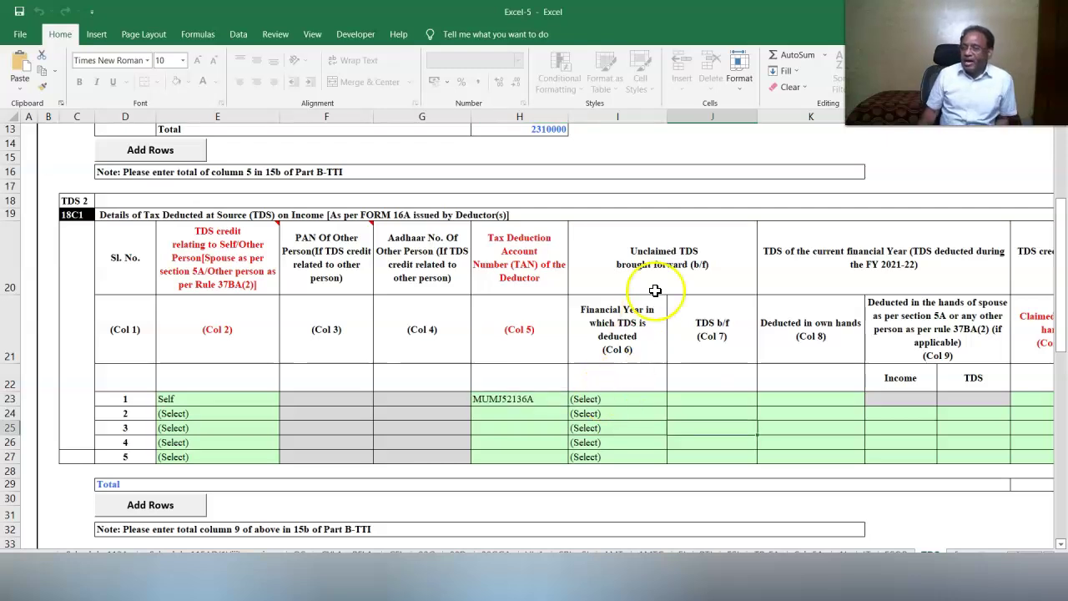
# Enter 15000 as TDS deducted and 15000 as claimed this year in own hands.
pyautogui.click(789, 401)
pyautogui.write('15000')
pyautogui.click(878, 443)
pyautogui.click(1050, 556)
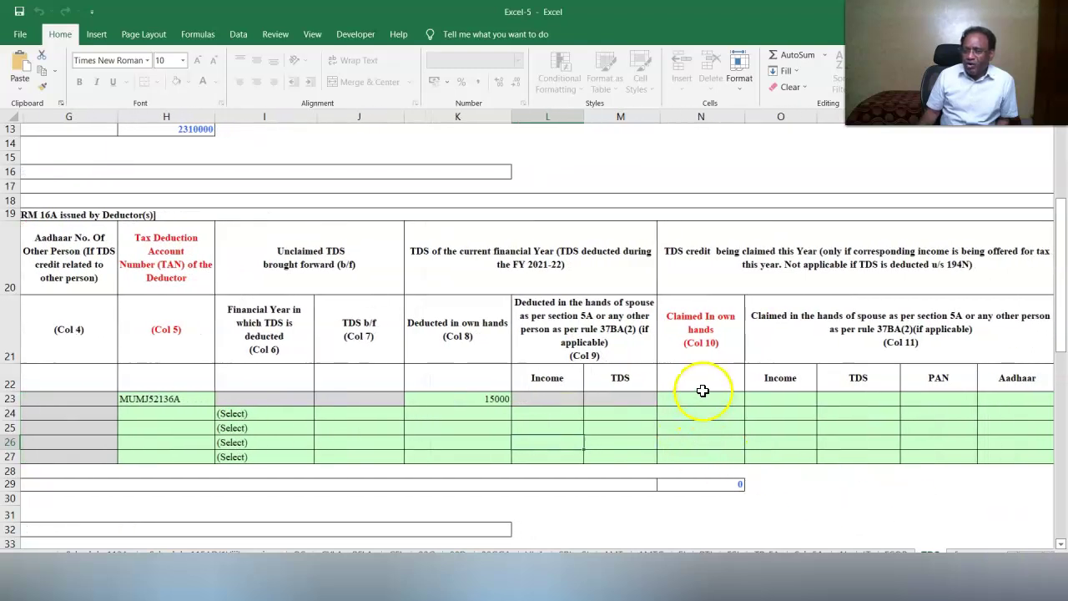
pyautogui.click(699, 398)
pyautogui.write('15000')
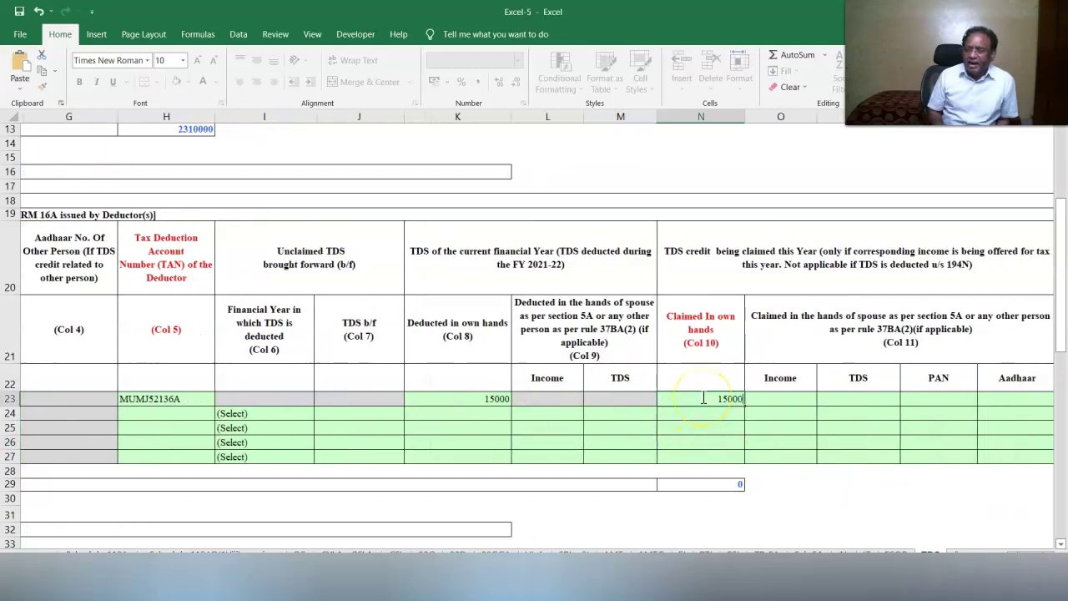
pyautogui.click(857, 498)
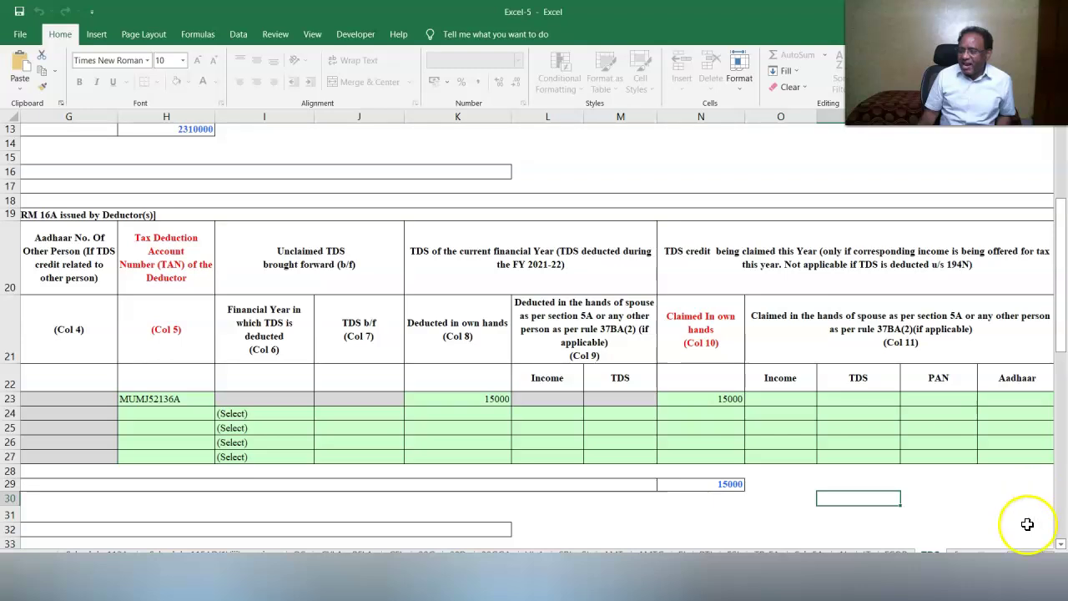
# Enter the 50000 gross receipt and choose its head of income.
pyautogui.click(1051, 567)
pyautogui.click(1051, 567)
pyautogui.click(805, 399)
pyautogui.write('50000')
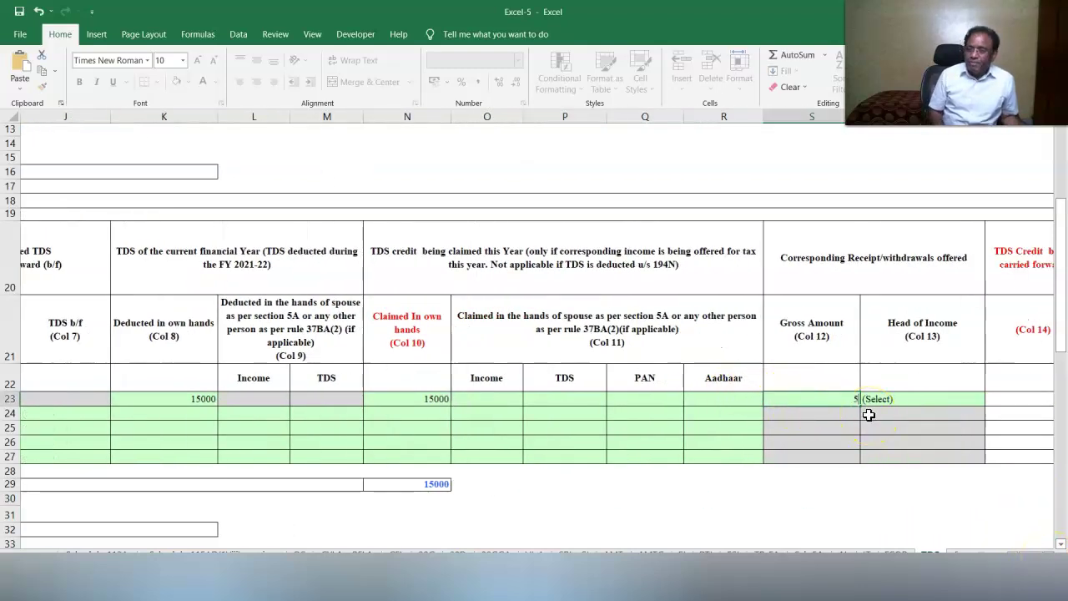
pyautogui.press('Tab')
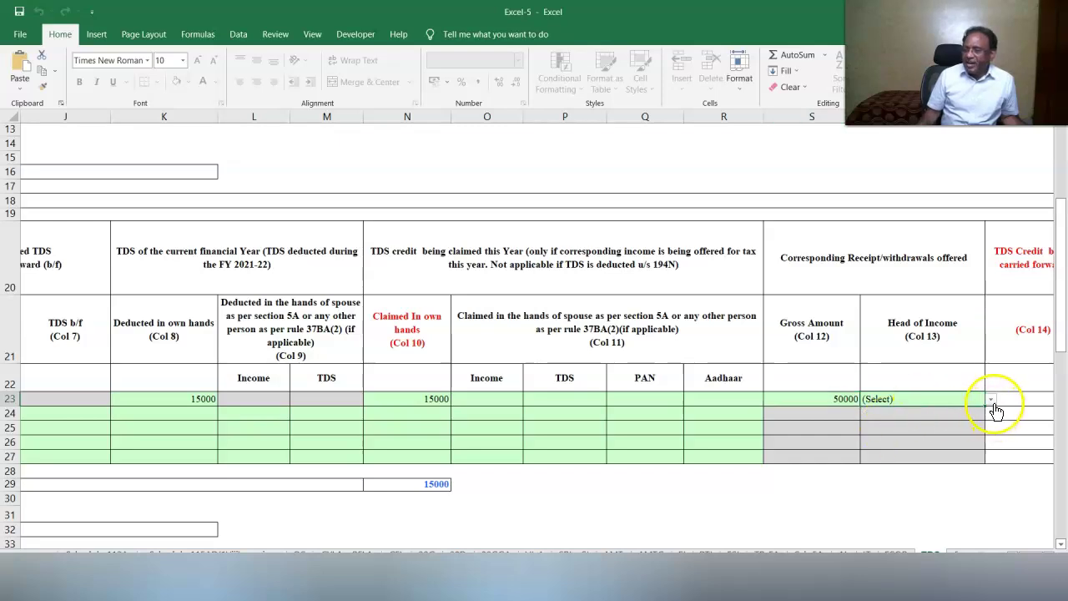
pyautogui.click(990, 399)
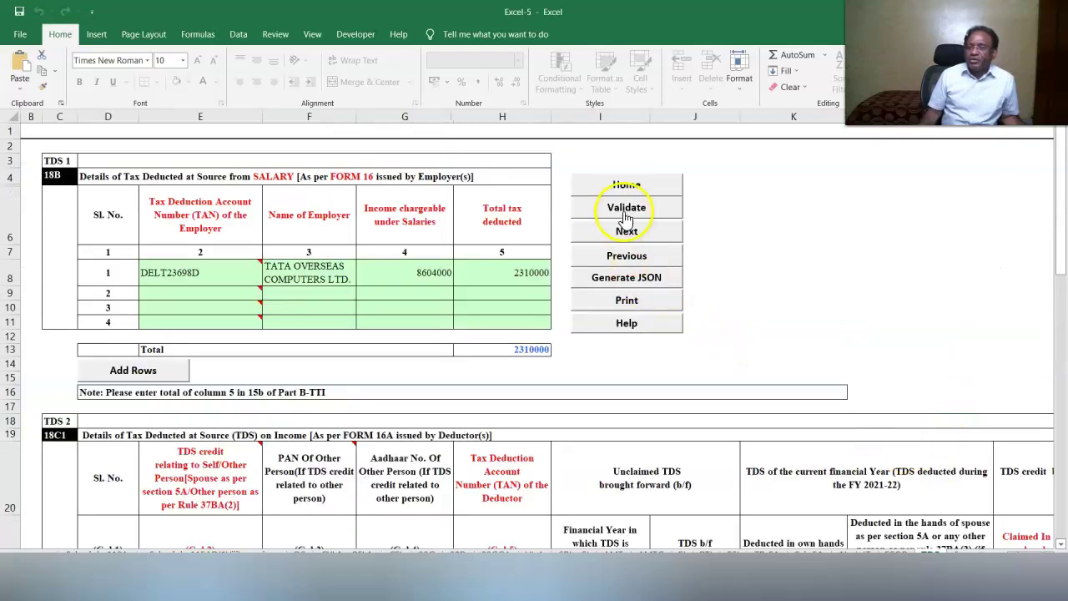
pyautogui.click(626, 208)
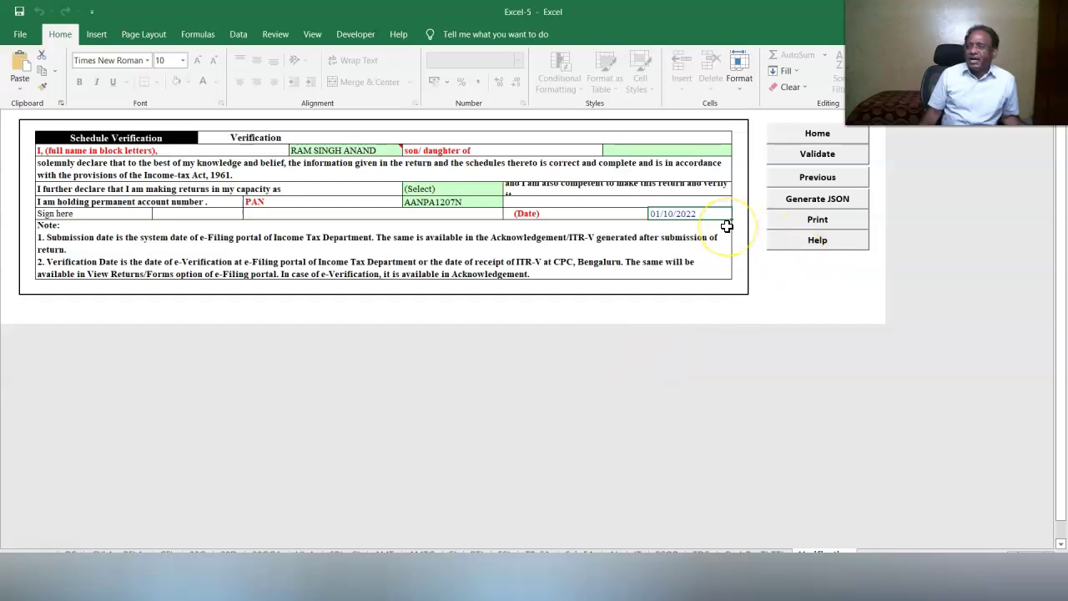
# Enter the father's name, set filing capacity to Self, and validate the Verification sheet.
pyautogui.click(640, 148)
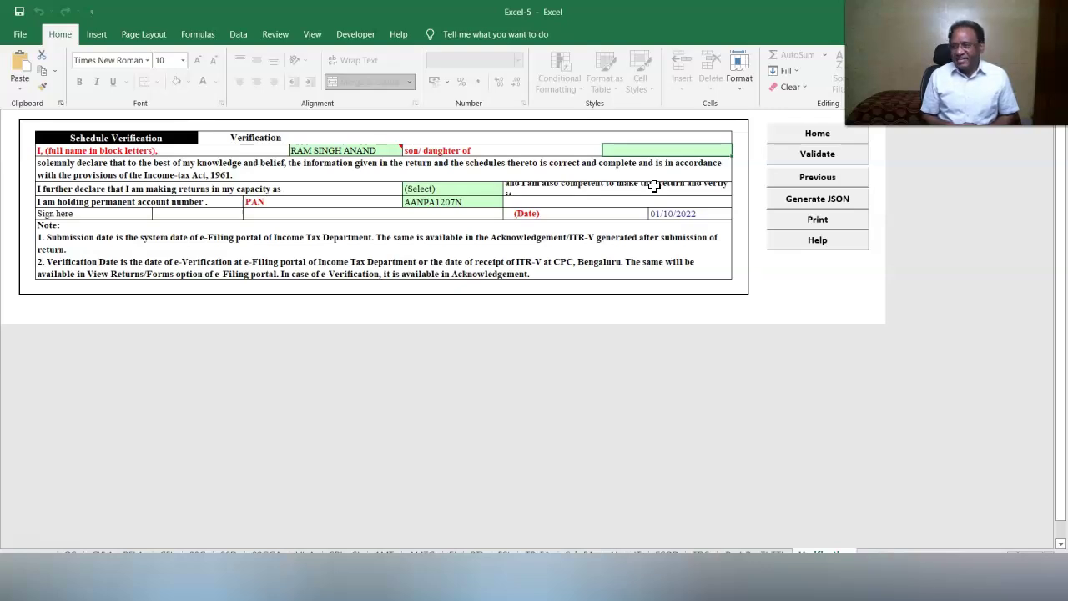
pyautogui.click(644, 200)
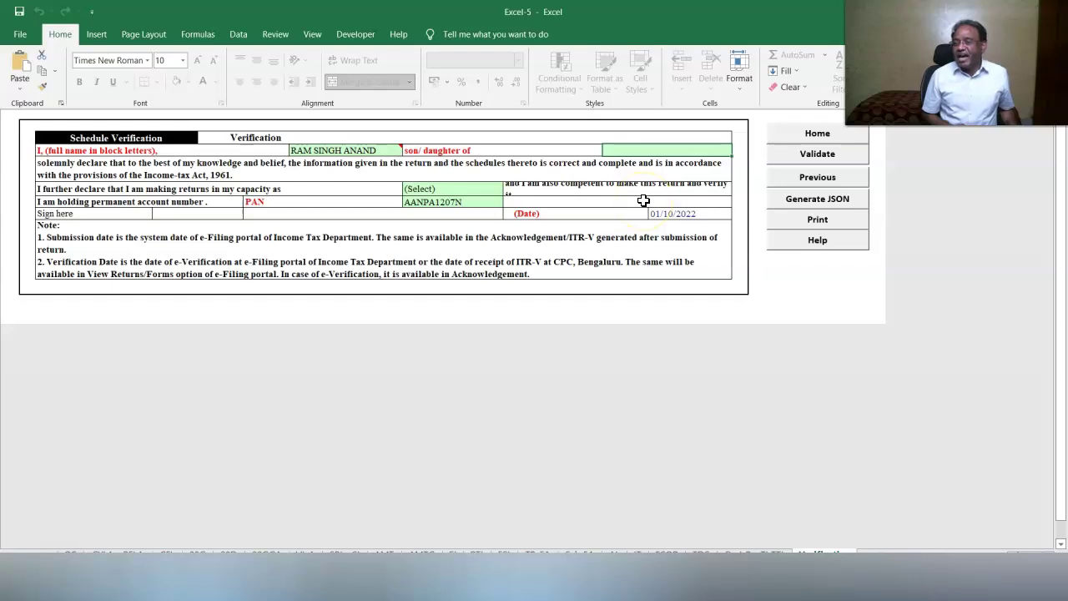
pyautogui.click(453, 189)
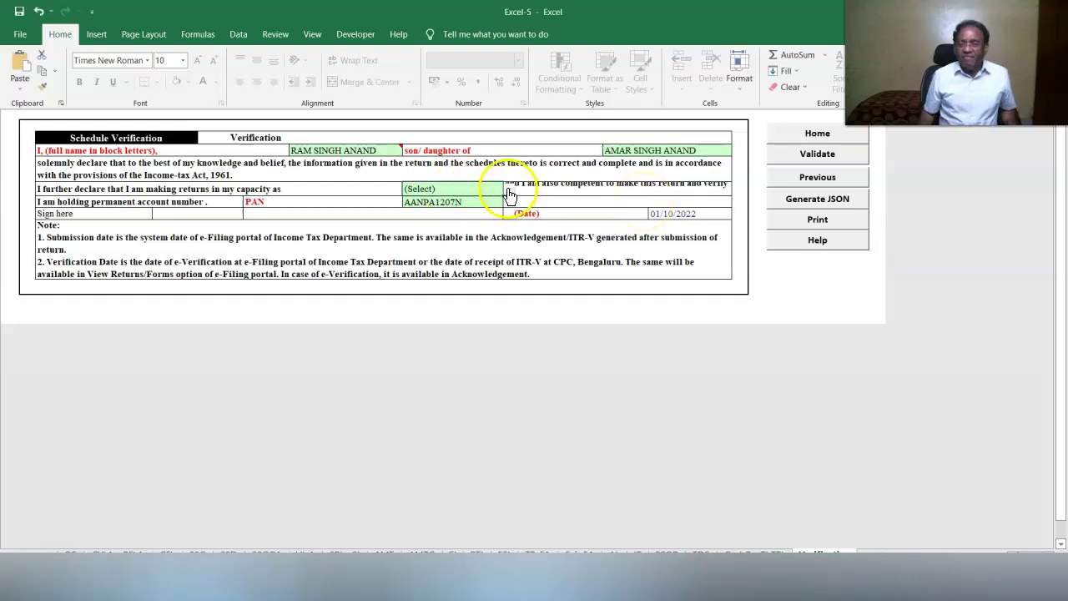
pyautogui.click(508, 189)
pyautogui.click(453, 209)
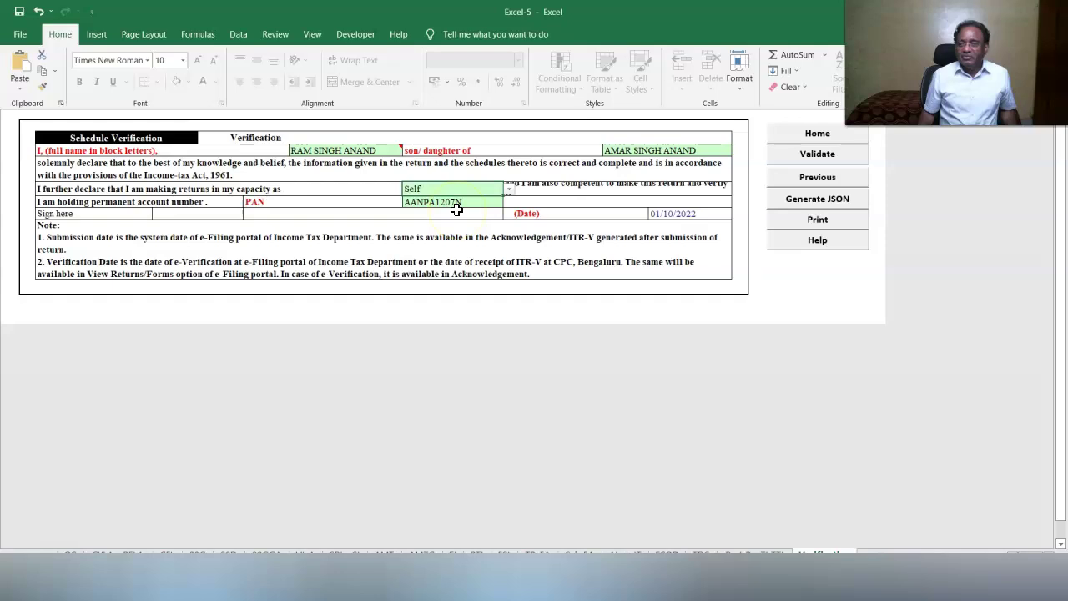
pyautogui.click(807, 159)
pyautogui.click(542, 327)
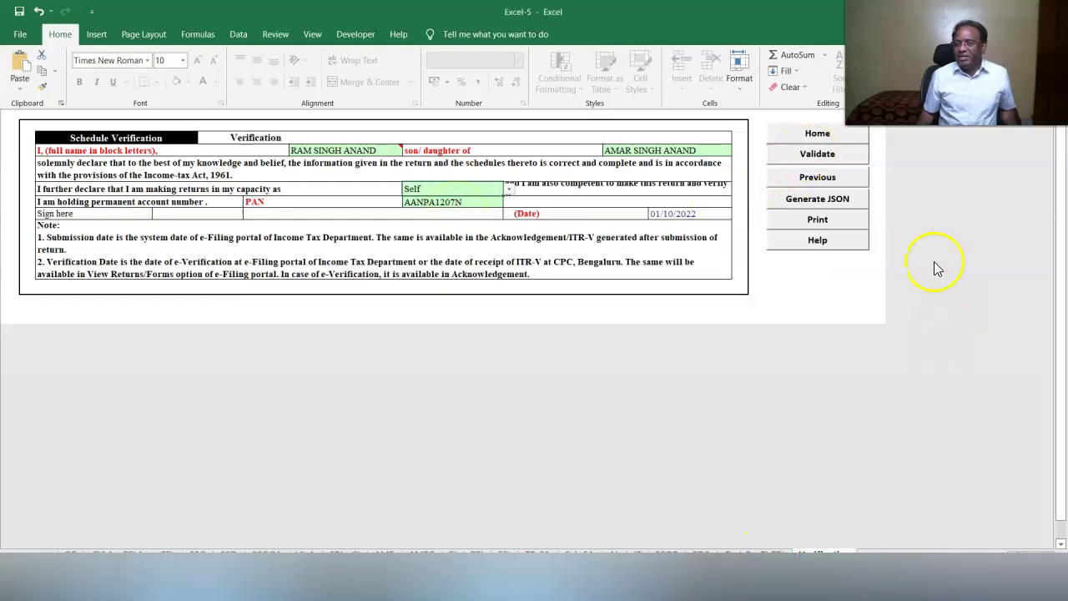
pyautogui.click(834, 179)
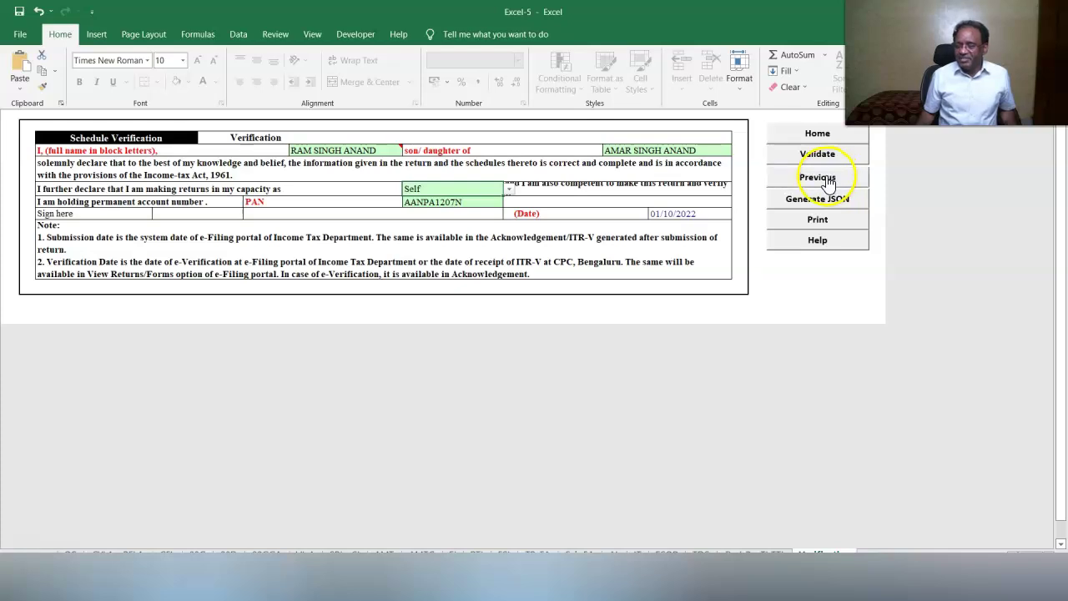
# Enter IFS code SBIN0001231 for the first bank row and mark that account for the refund.
pyautogui.click(134, 419)
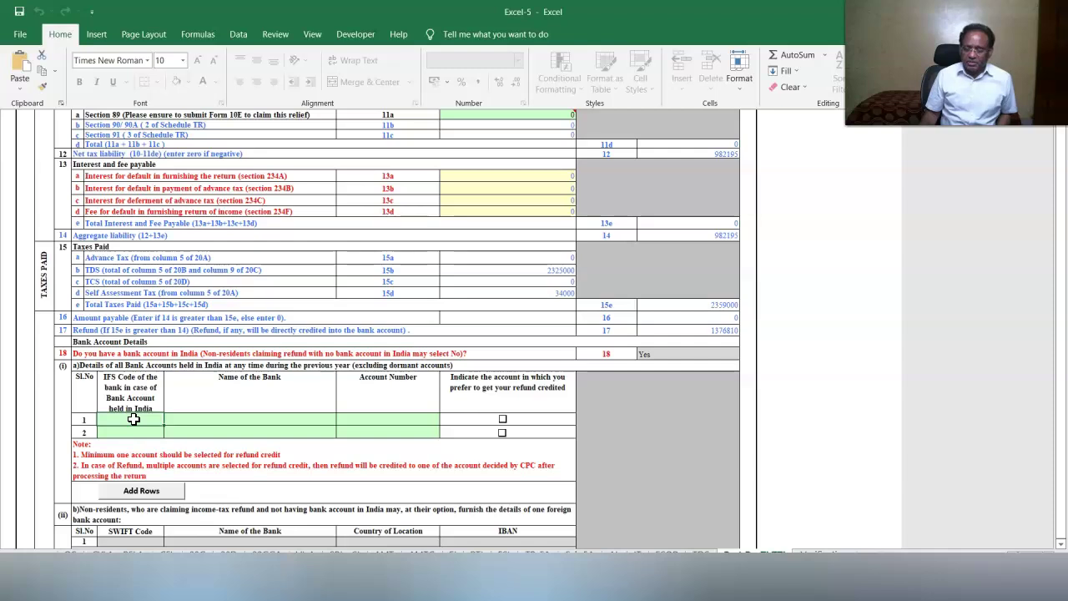
pyautogui.write('SBIN0001231')
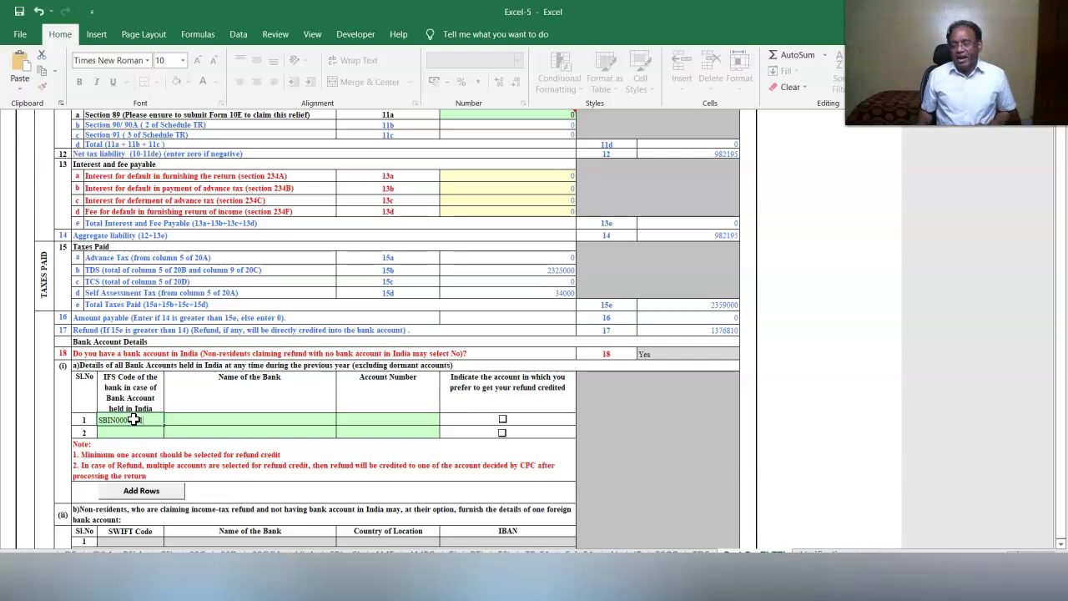
pyautogui.press('Return')
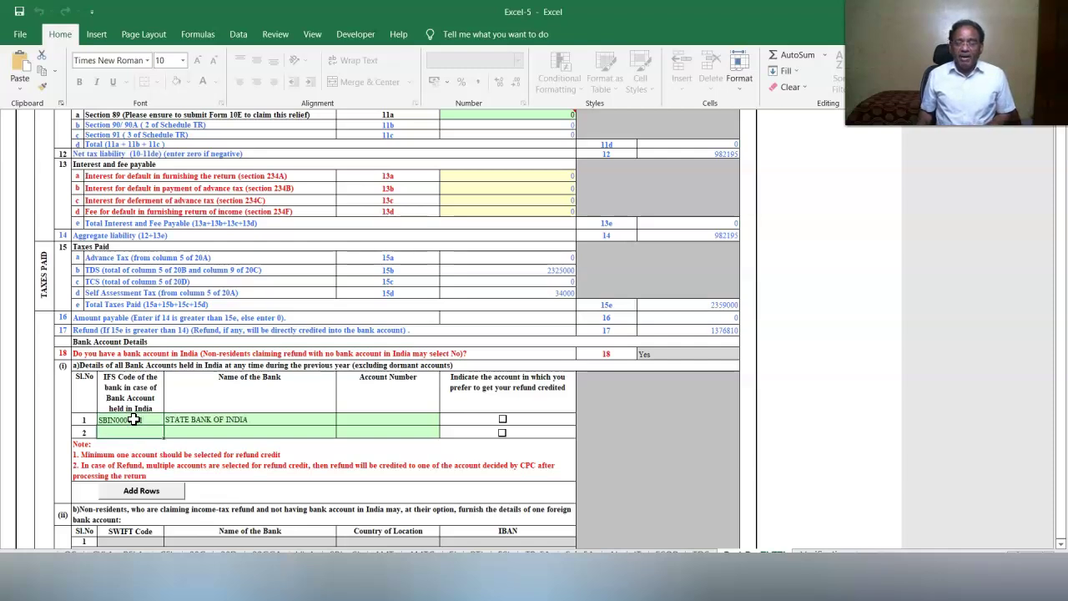
pyautogui.click(356, 422)
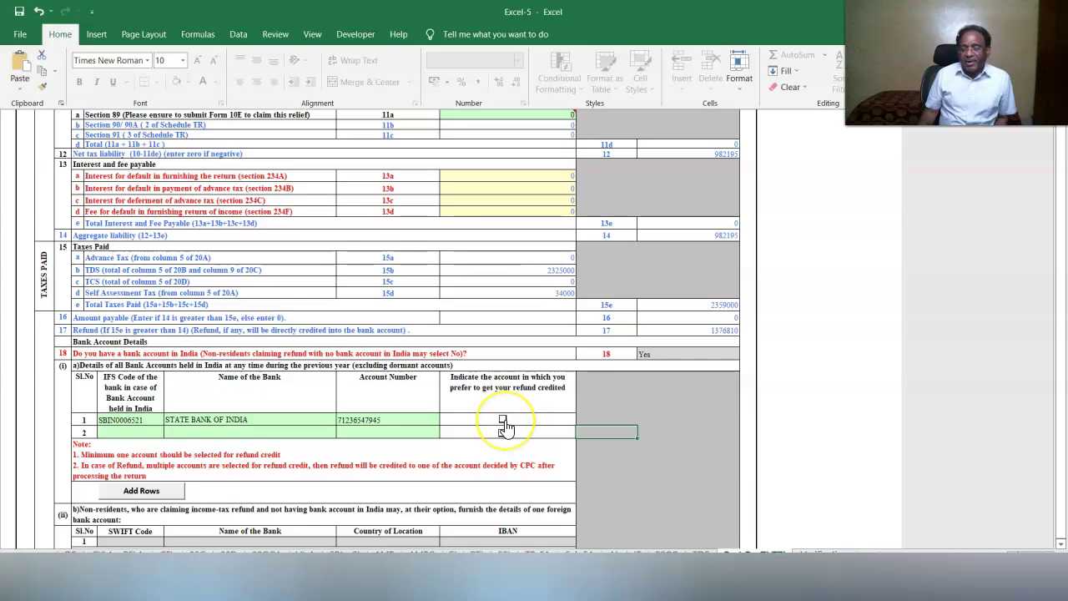
pyautogui.click(504, 421)
# Bring up the Yes/No choices for the item 19 answer cell.
pyautogui.scroll(-3, 584, 467)
pyautogui.click(691, 508)
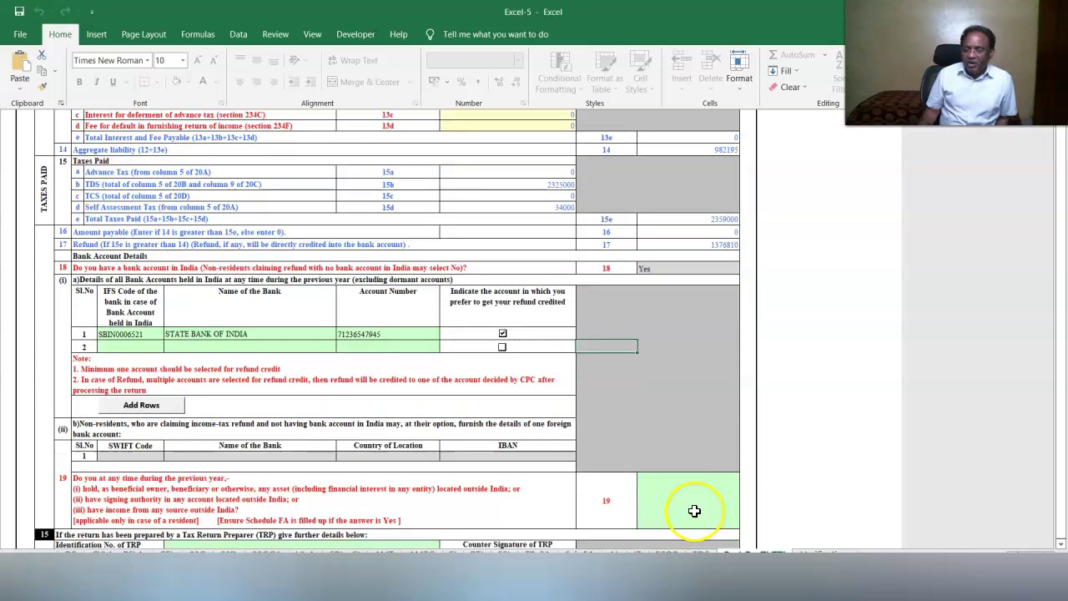
pyautogui.click(745, 523)
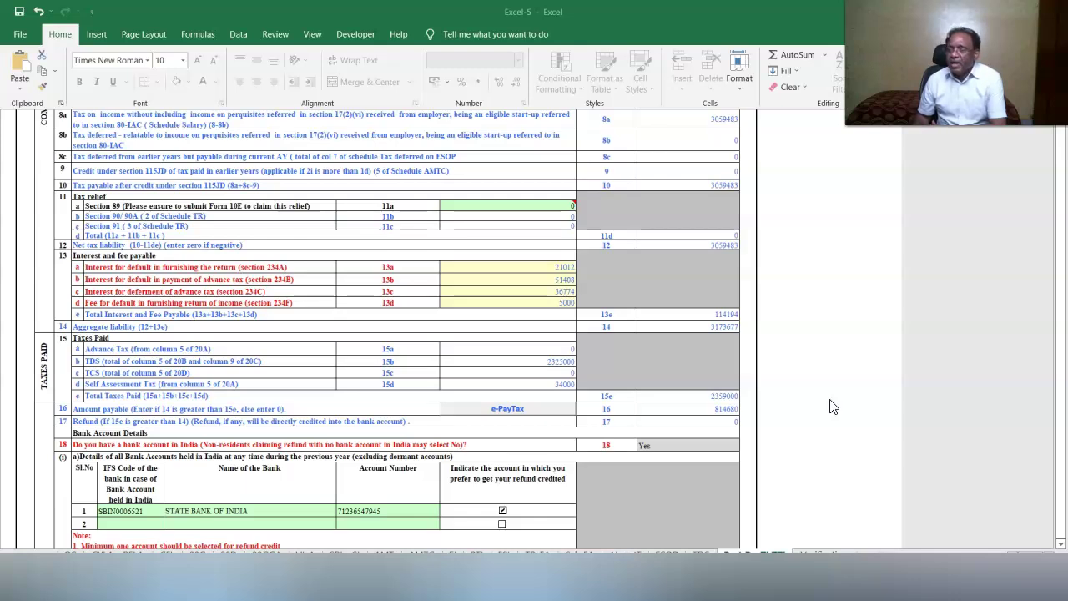
# Check the 234A interest value of 21012 in cell 13a without changing it.
pyautogui.scroll(-2, 830, 406)
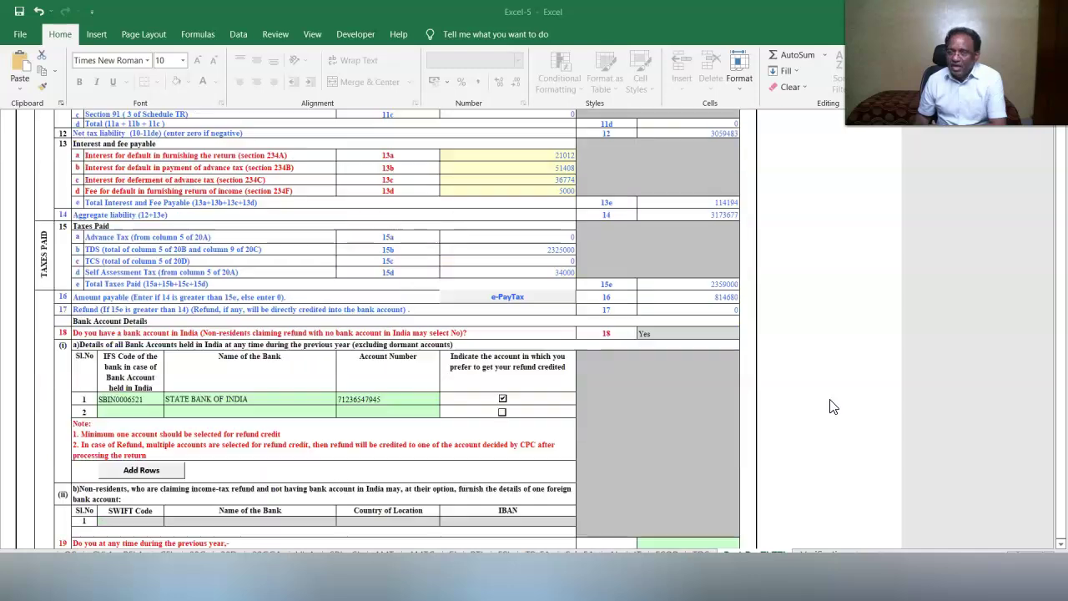
pyautogui.scroll(3, 830, 406)
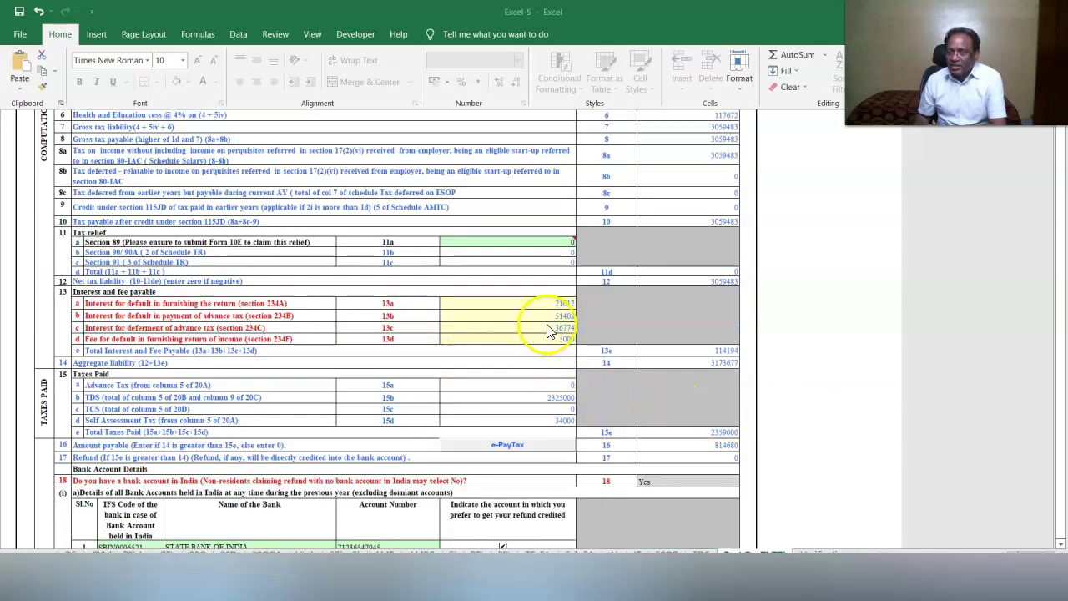
pyautogui.scroll(-3, 548, 191)
pyautogui.click(547, 186)
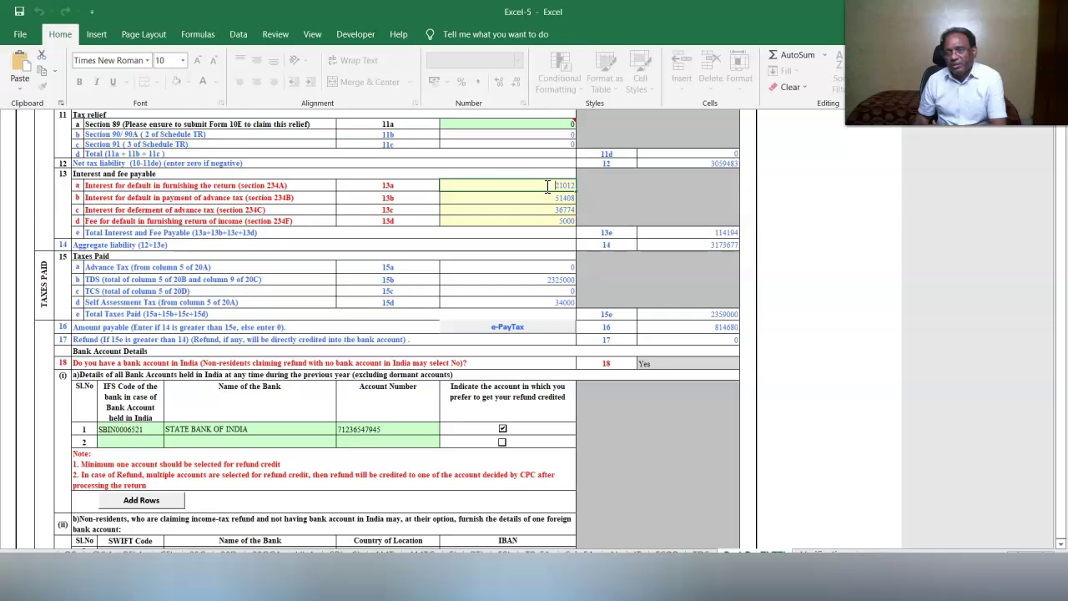
pyautogui.click(777, 314)
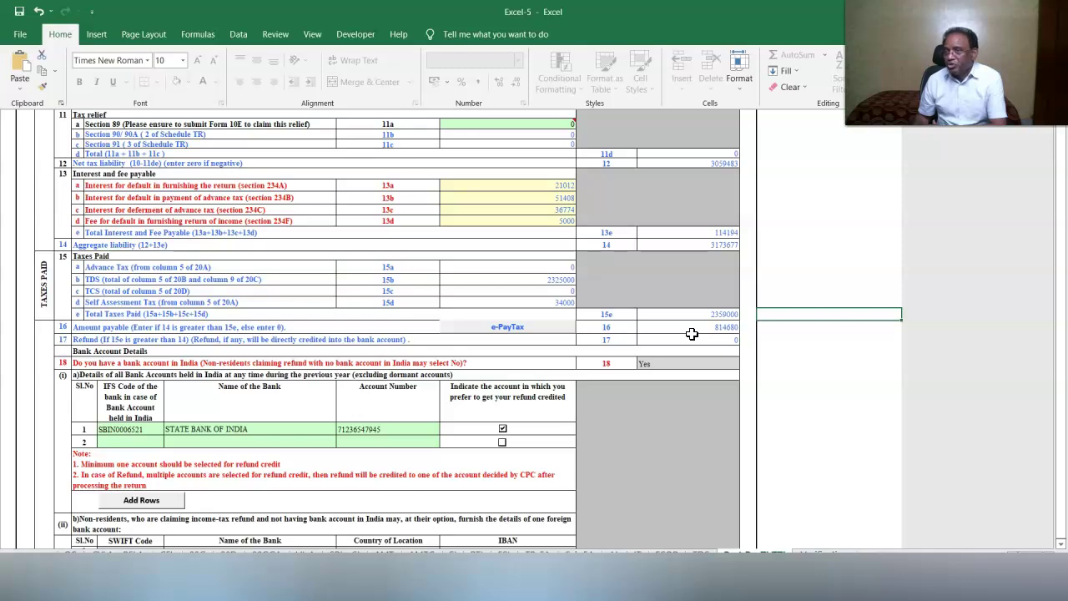
# Compare against the 14 Cases_Tax Cals workbook, then verify the 3059483 net tax liability in Excel-5.
pyautogui.click(471, 588)
pyautogui.click(544, 485)
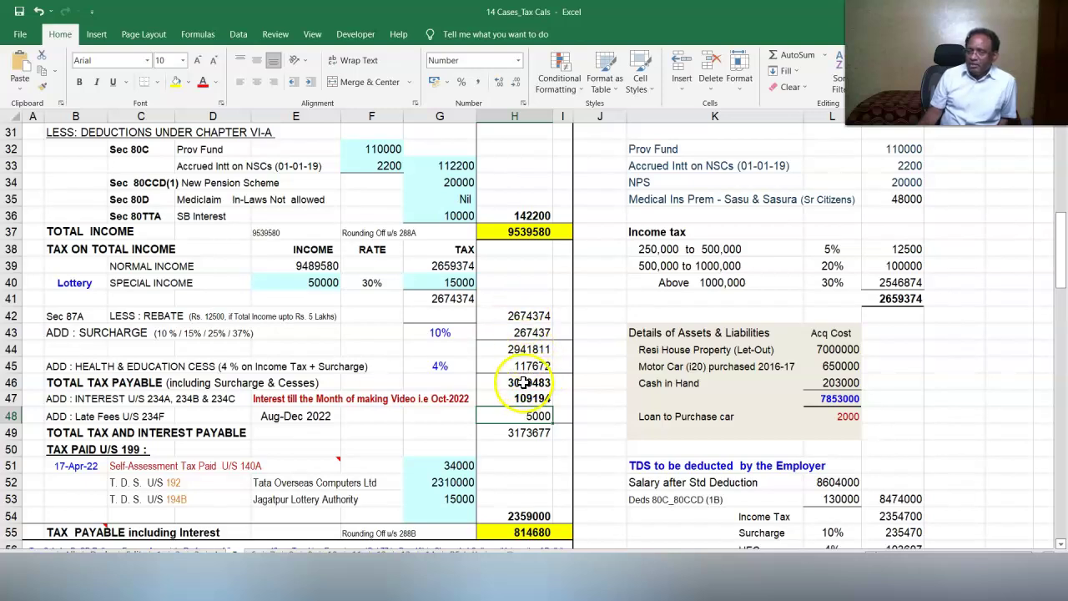
pyautogui.click(569, 594)
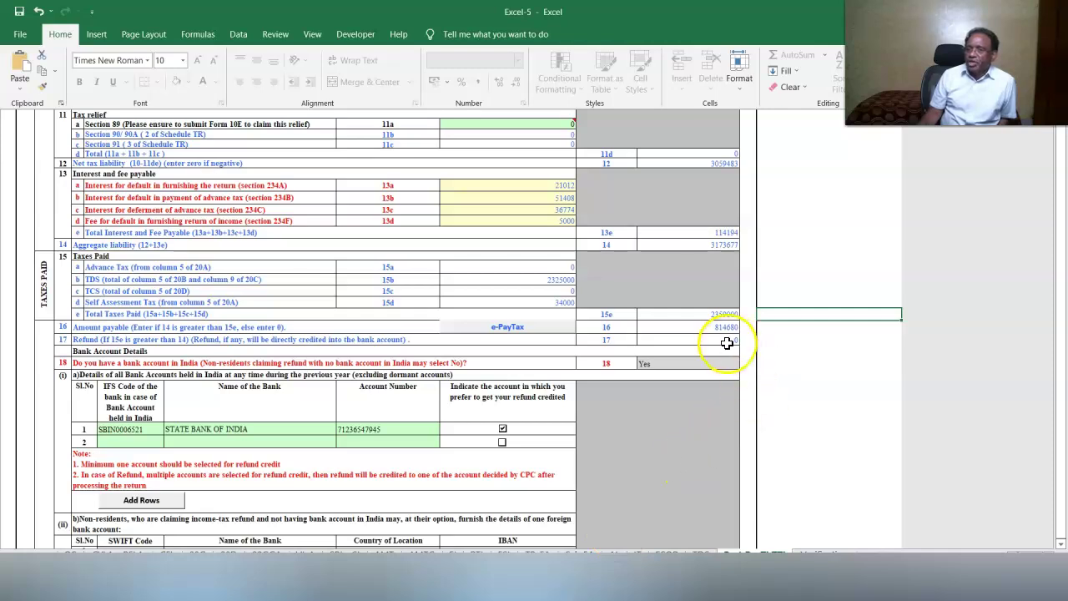
pyautogui.scroll(3, 727, 341)
pyautogui.click(710, 259)
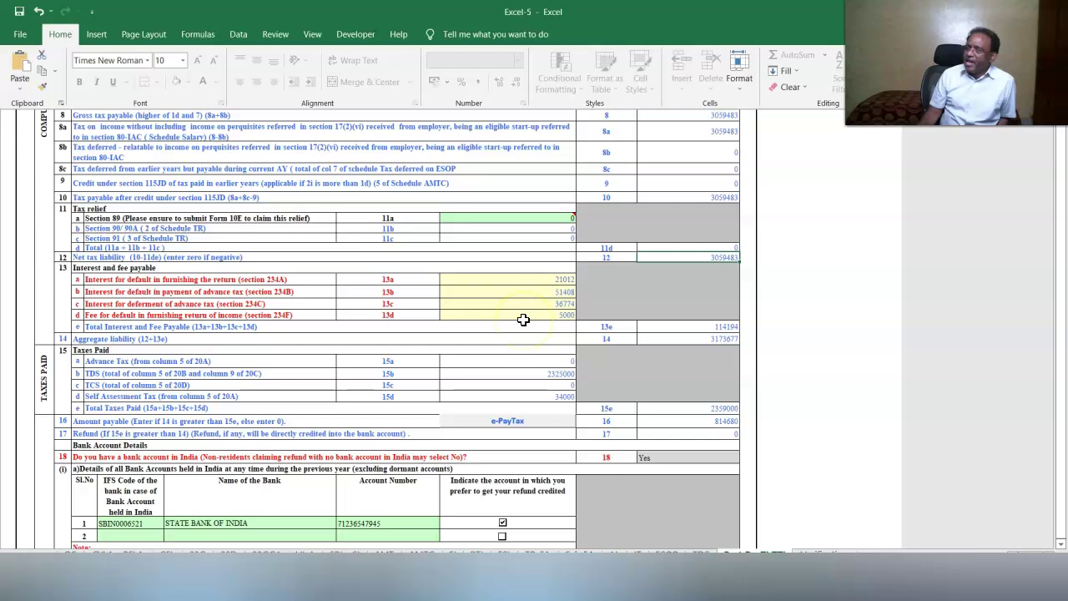
# Review the 234A/B/C interest calculation totalling 109194 in 14 Cases_Tax Cals, then return to Excel-5.
pyautogui.click(458, 588)
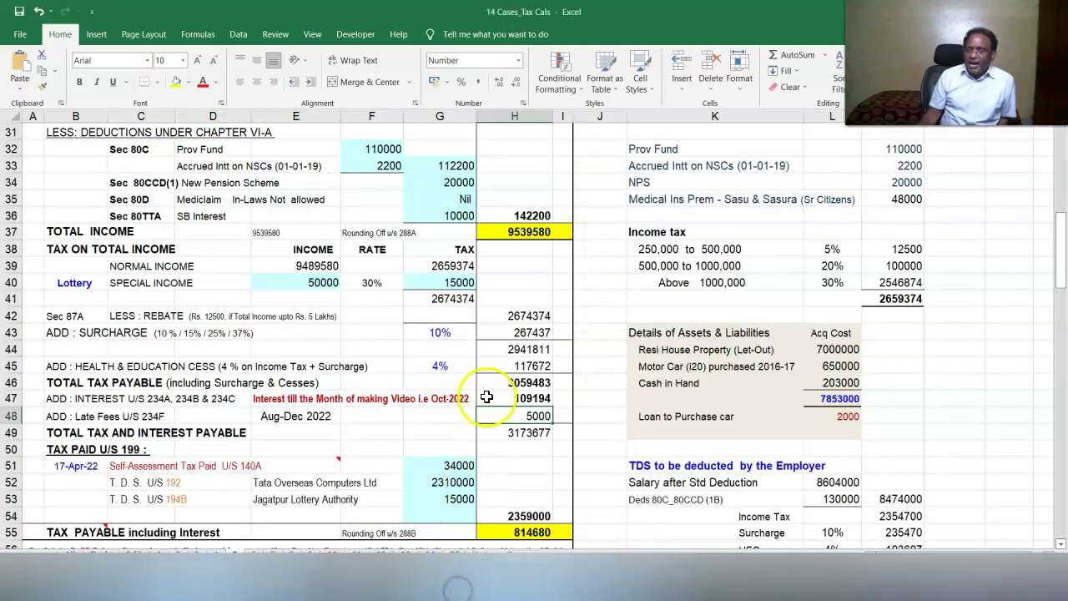
pyautogui.scroll(-2, 491, 393)
pyautogui.click(524, 299)
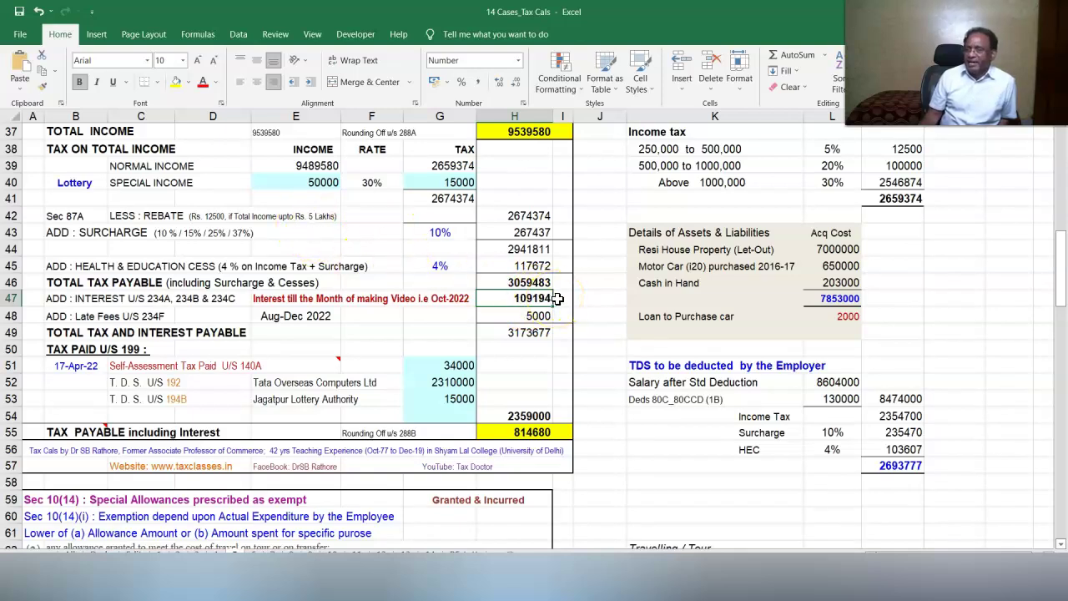
pyautogui.doubleClick(555, 298)
pyautogui.scroll(-2, 653, 355)
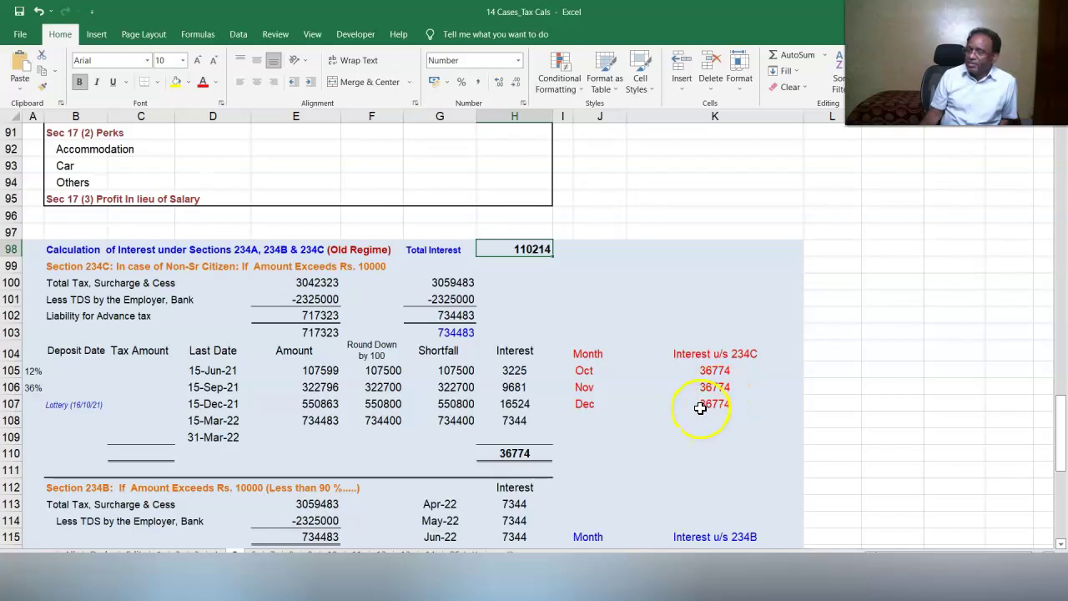
pyautogui.scroll(1, 705, 409)
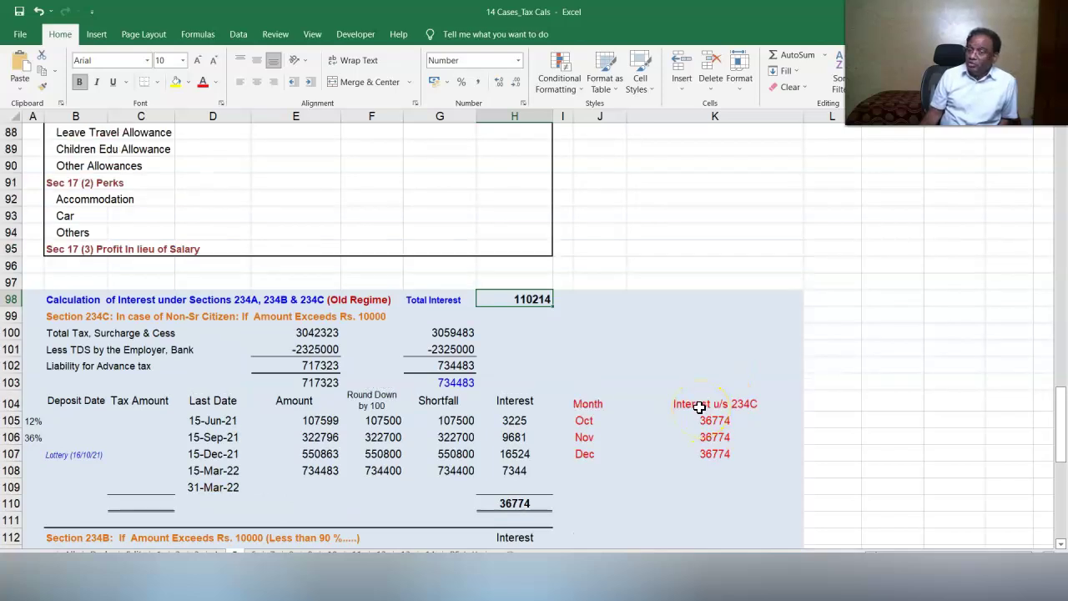
pyautogui.scroll(-5, 699, 406)
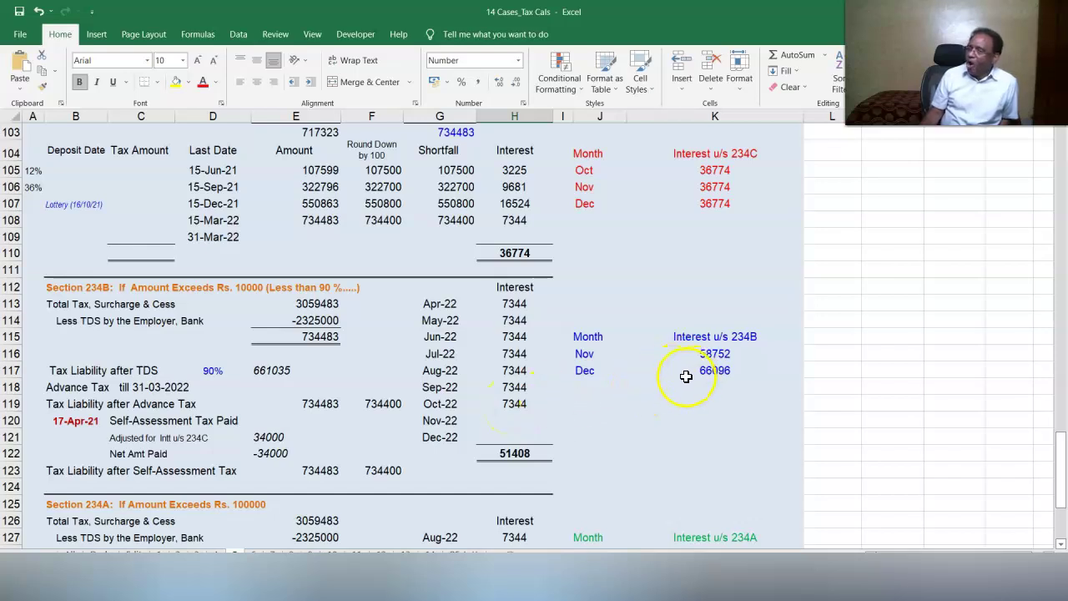
pyautogui.scroll(-4, 686, 377)
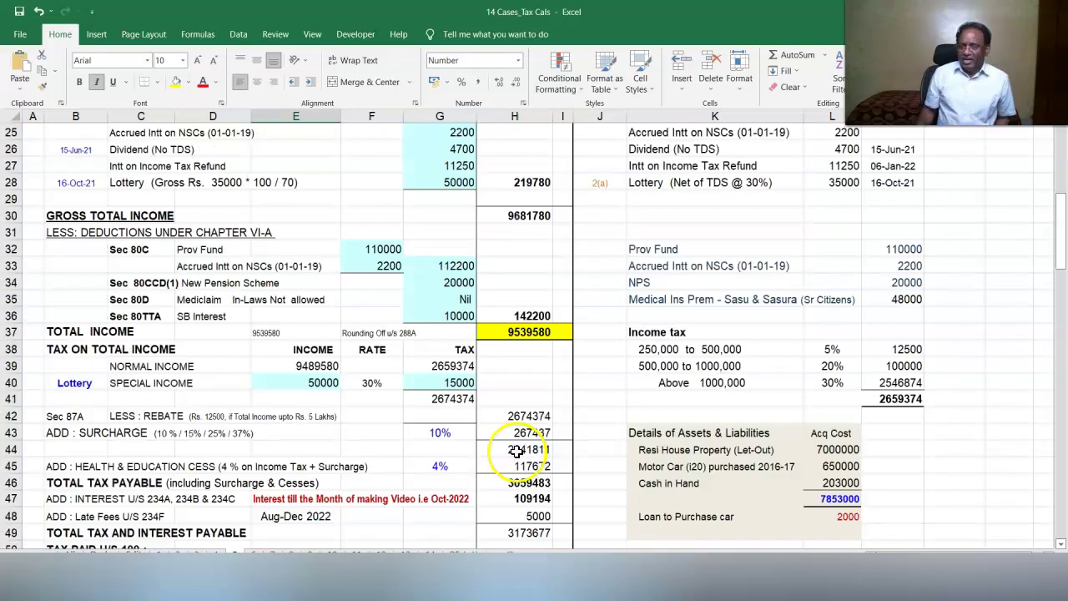
pyautogui.scroll(-2, 515, 451)
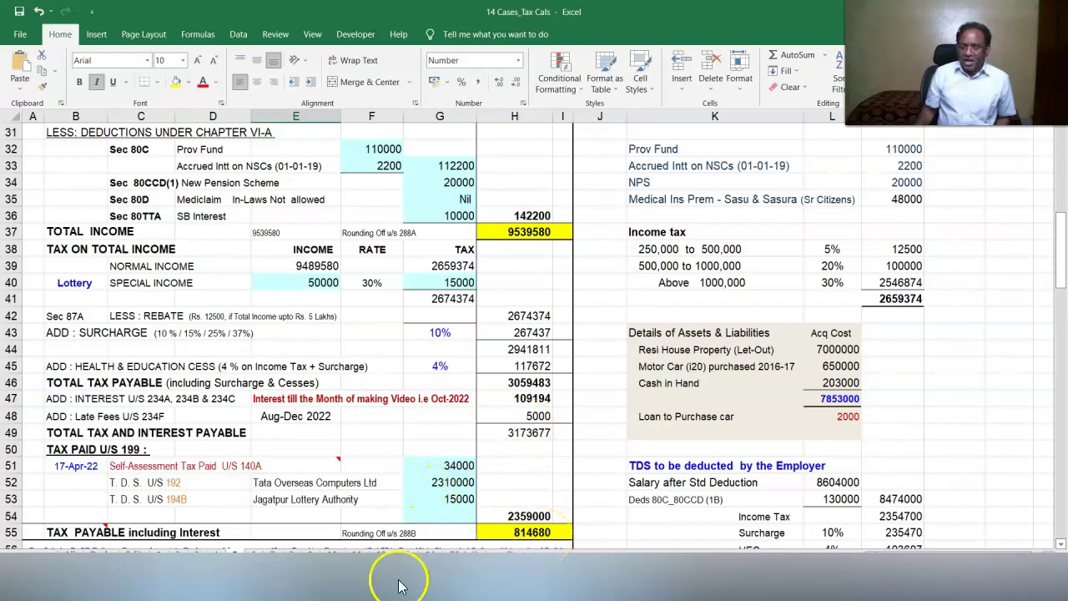
pyautogui.click(362, 582)
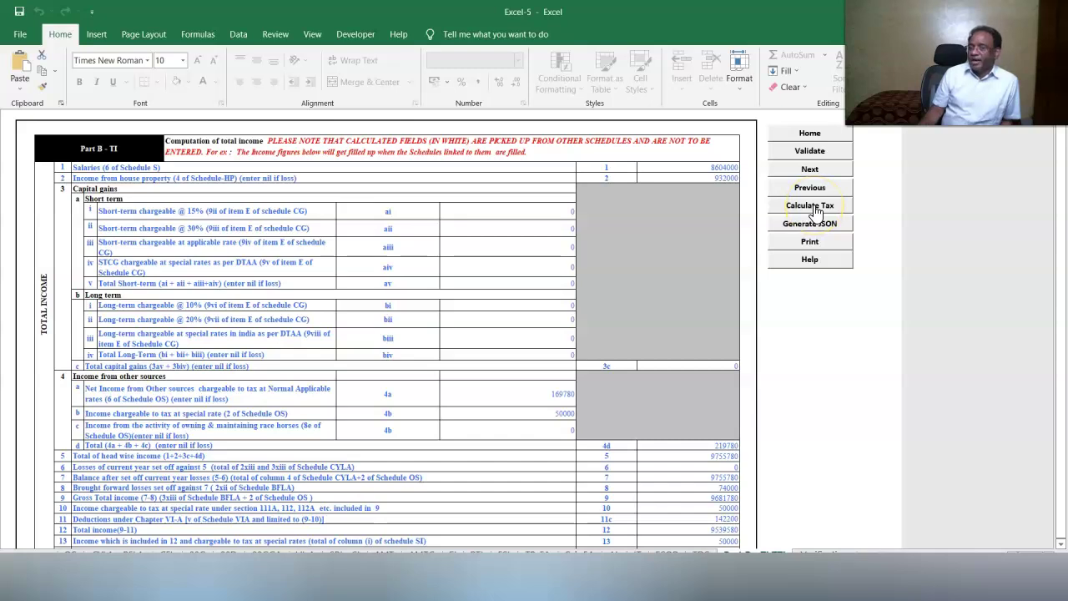
# Generate the return JSON and acknowledge each validation alert.
pyautogui.click(792, 223)
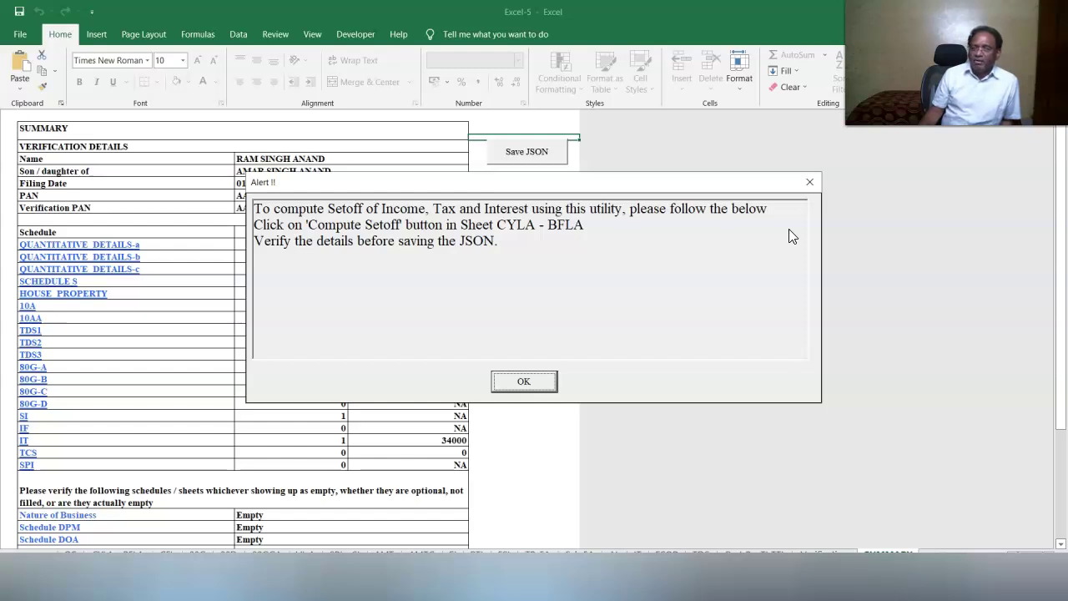
pyautogui.click(524, 383)
pyautogui.click(524, 384)
pyautogui.click(526, 327)
# Save the ITR2 JSON file to the desktop and select it.
pyautogui.click(524, 155)
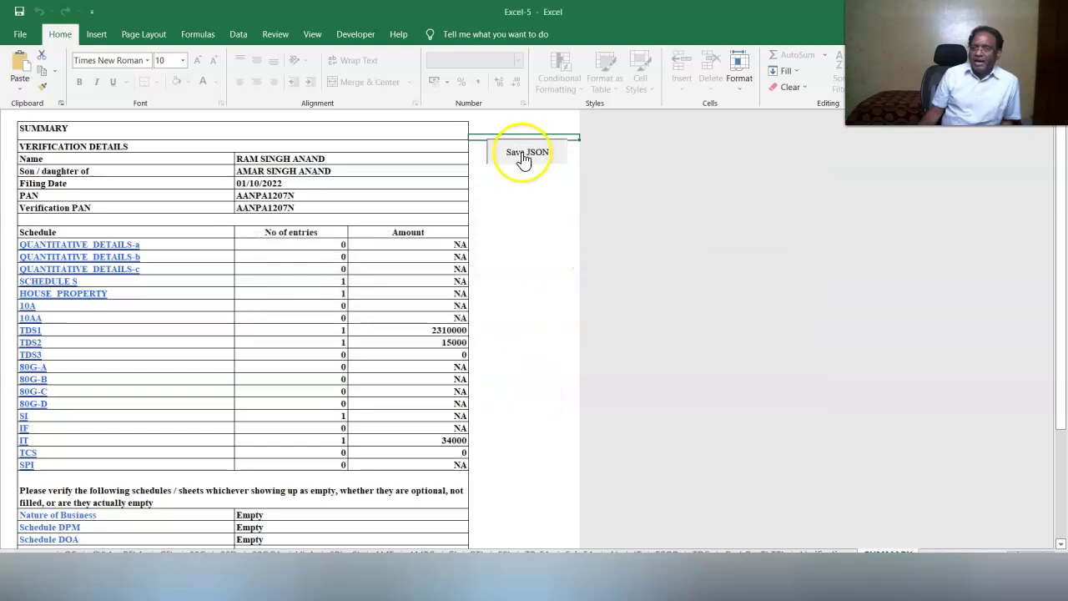
pyautogui.click(539, 328)
pyautogui.click(342, 109)
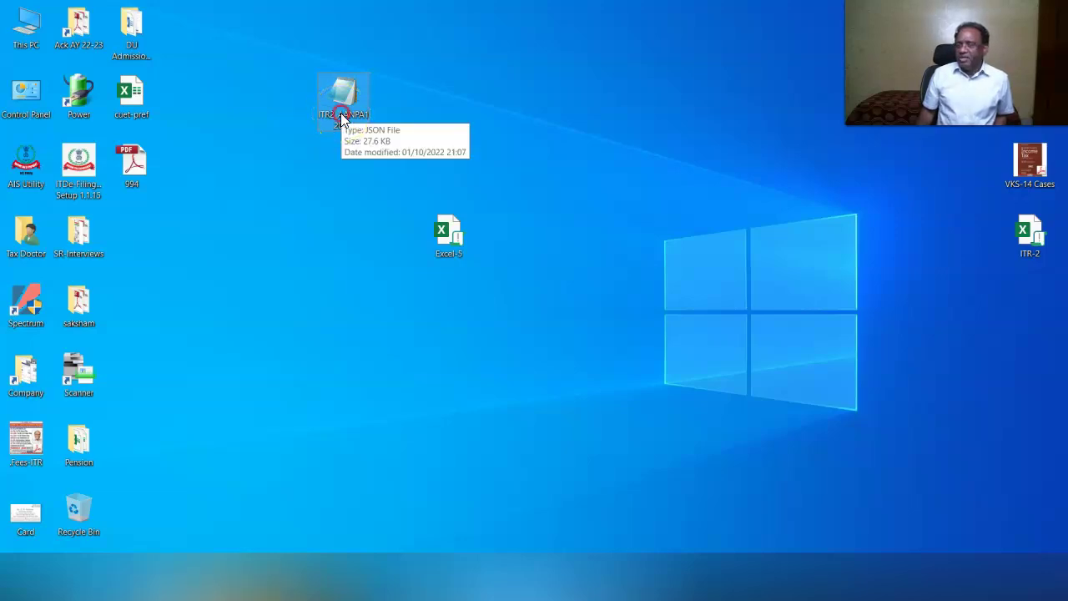
# Open the saved ITR2 JSON file from its desktop context menu.
pyautogui.rightClick(340, 113)
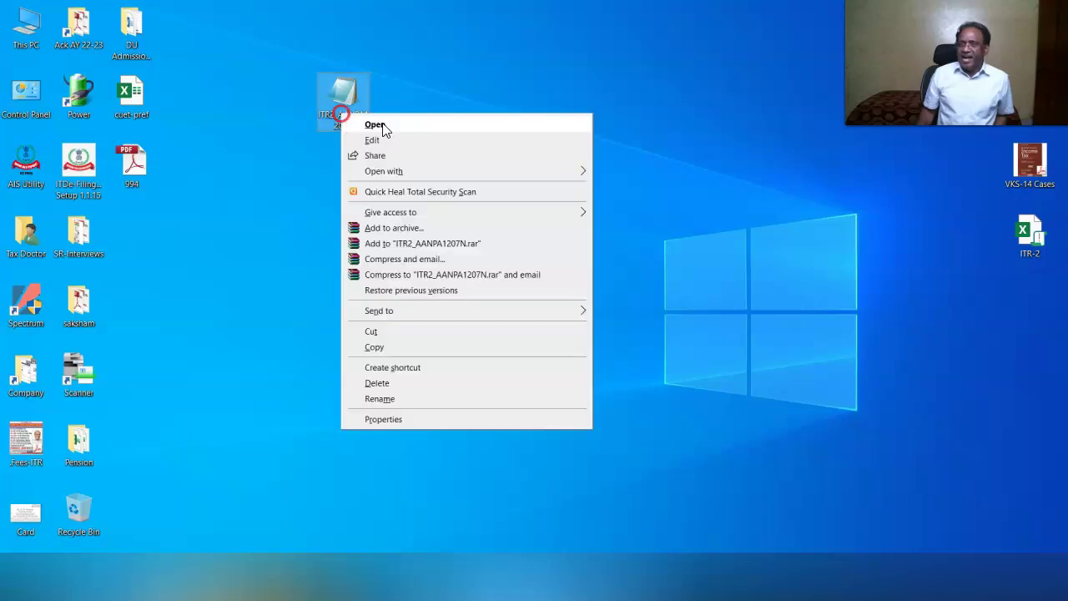
pyautogui.click(383, 126)
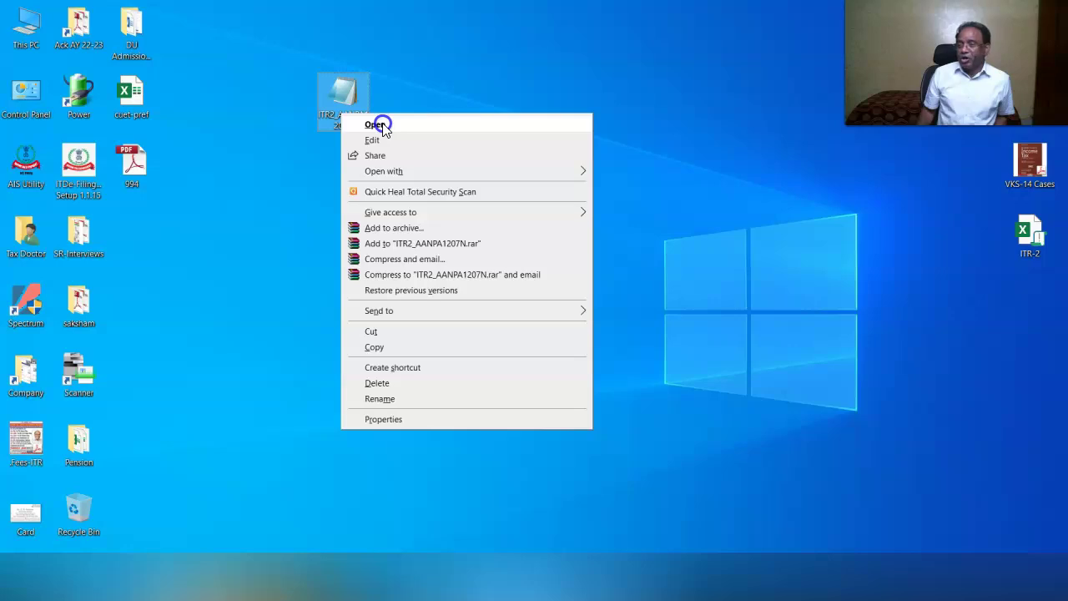